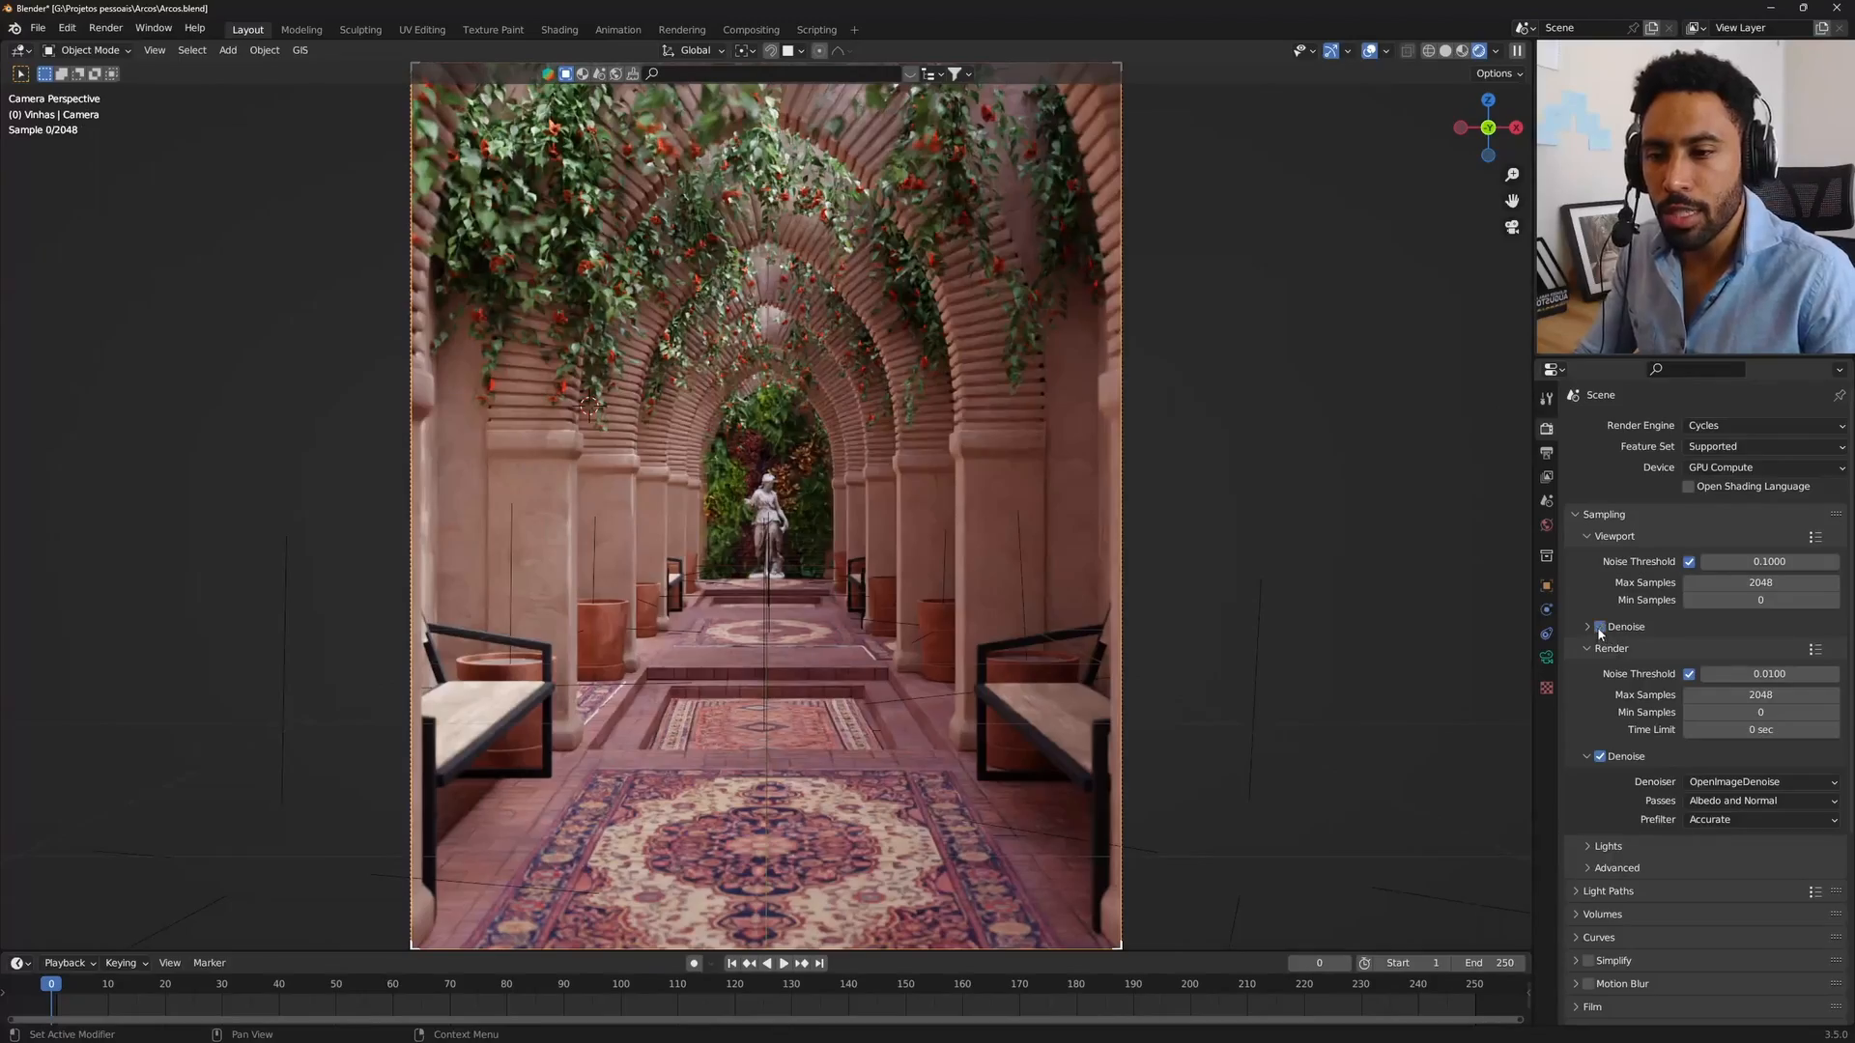
Step: Turn off viewport denoising and set the viewport's maximum samples to 2
{"action": "left_click", "coordinate": [1601, 627]}
{"action": "left_click", "coordinate": [1727, 581]}
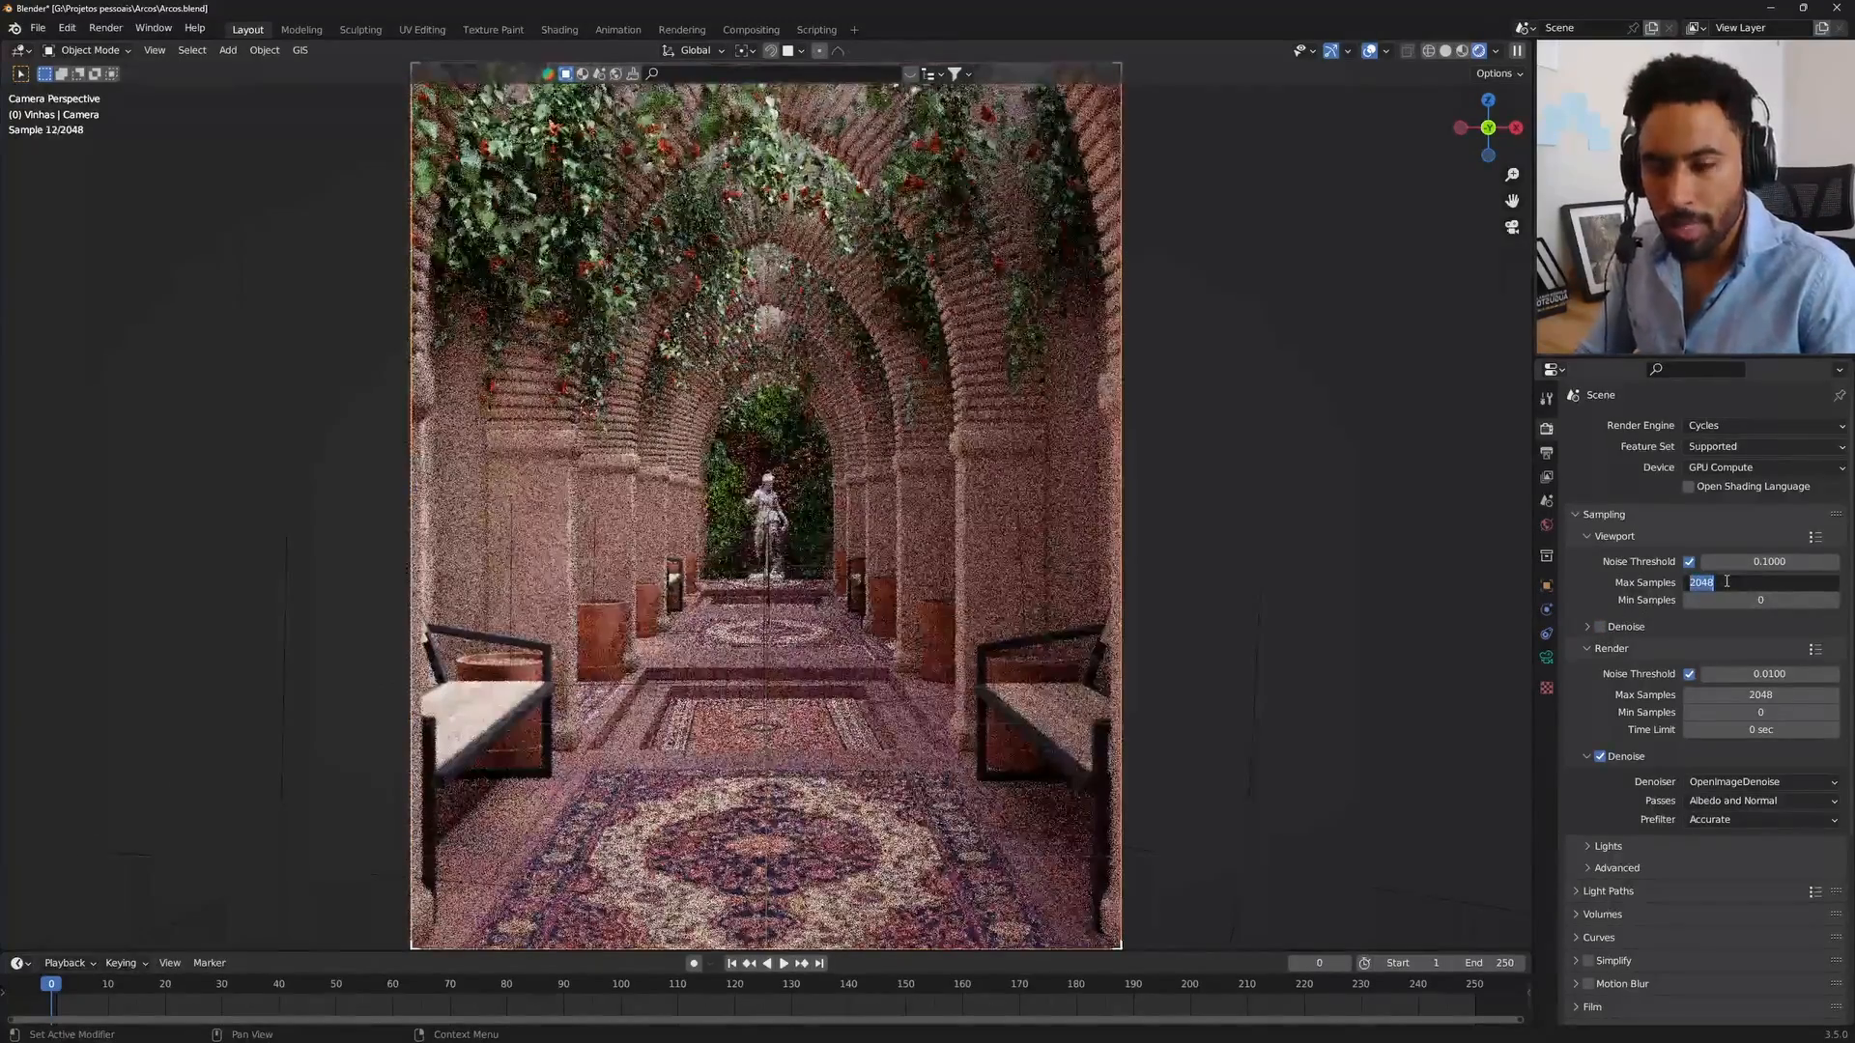
{"action": "type", "text": "2"}
{"action": "key", "text": "Return"}
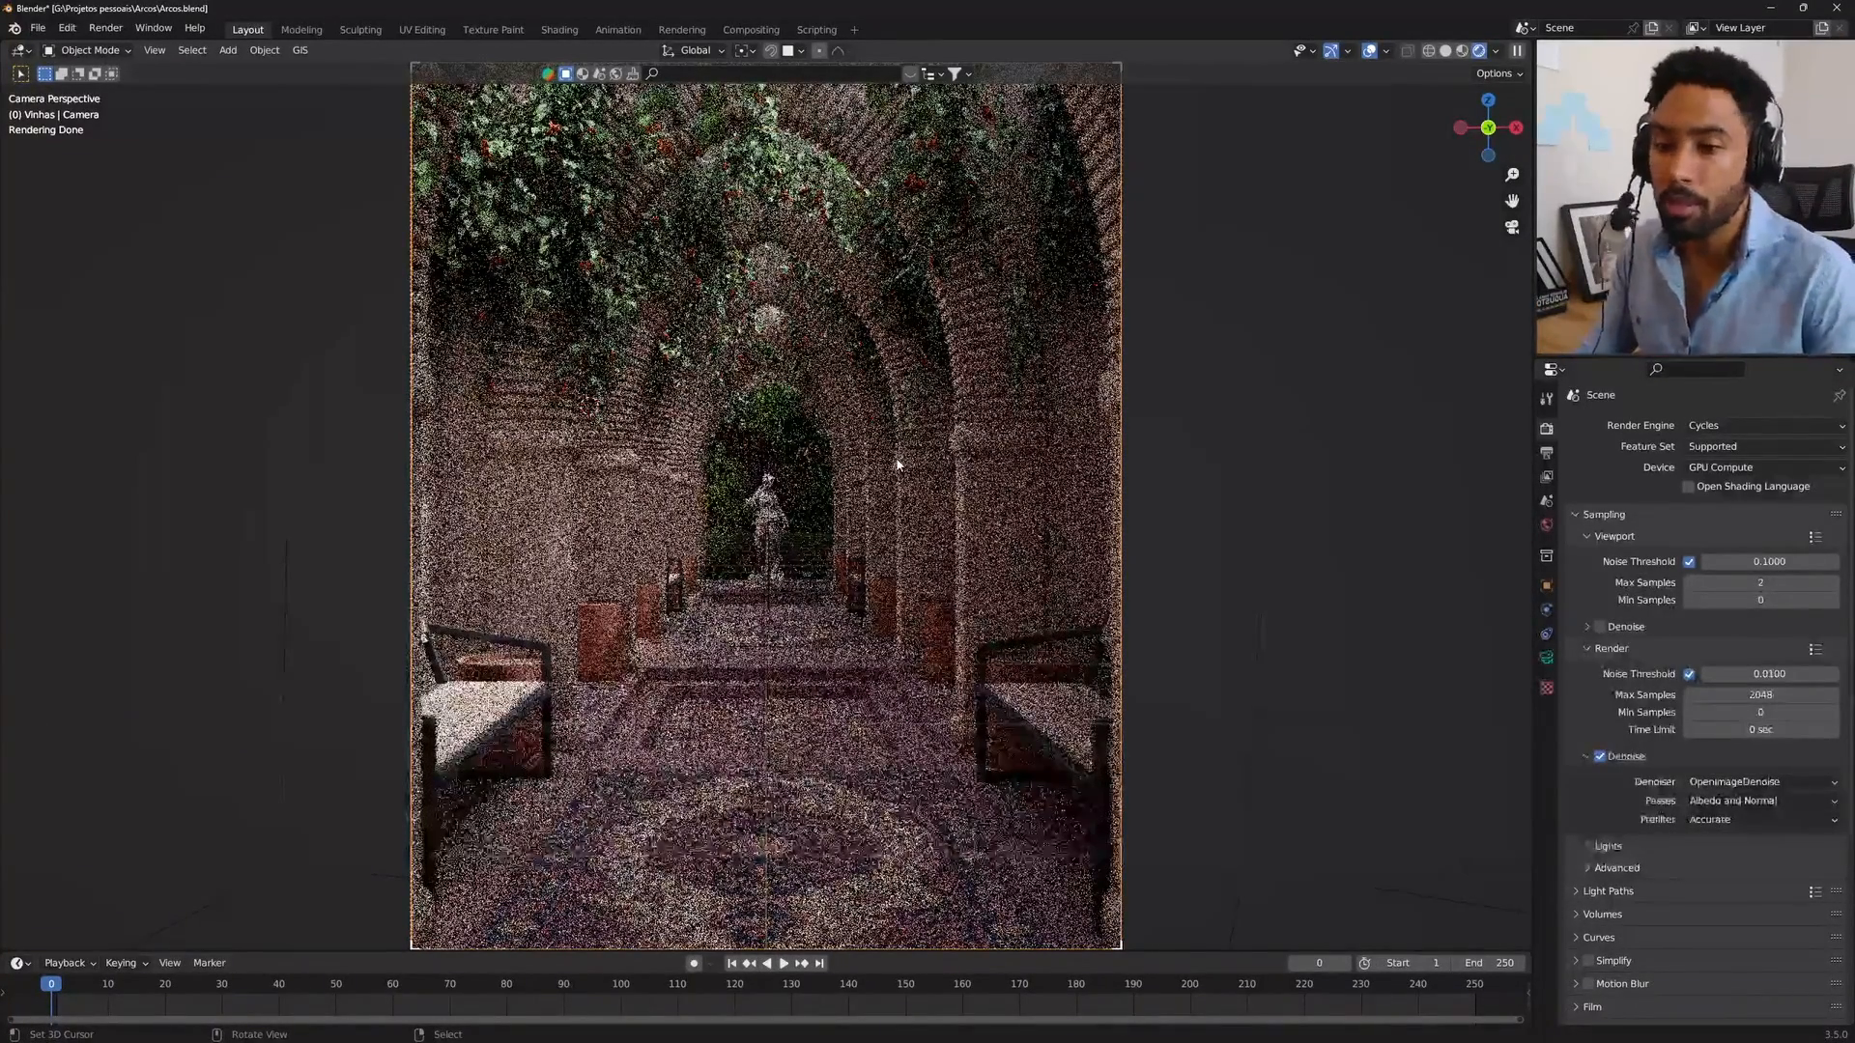
Step: Set the viewport's maximum samples to 2048 and hide the viewport overlays
{"action": "left_click", "coordinate": [1738, 584]}
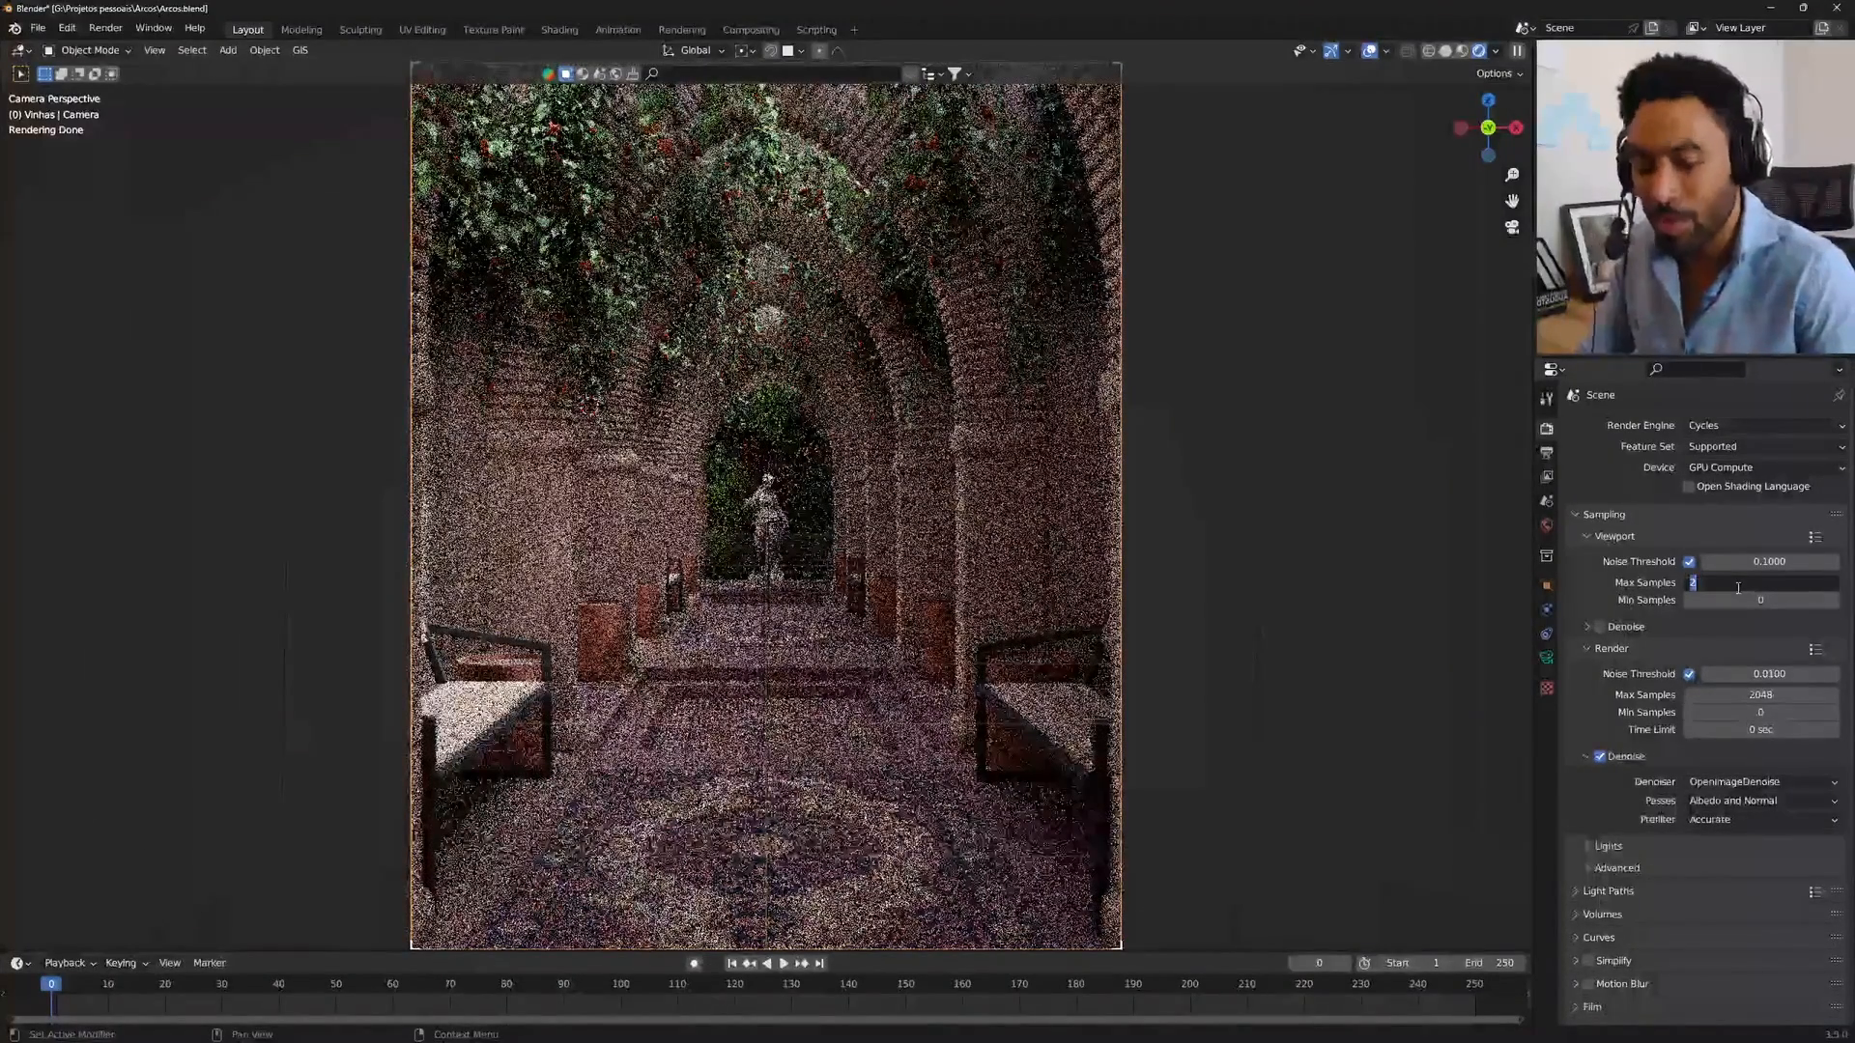
{"action": "type", "text": "2048"}
{"action": "key", "text": "Return"}
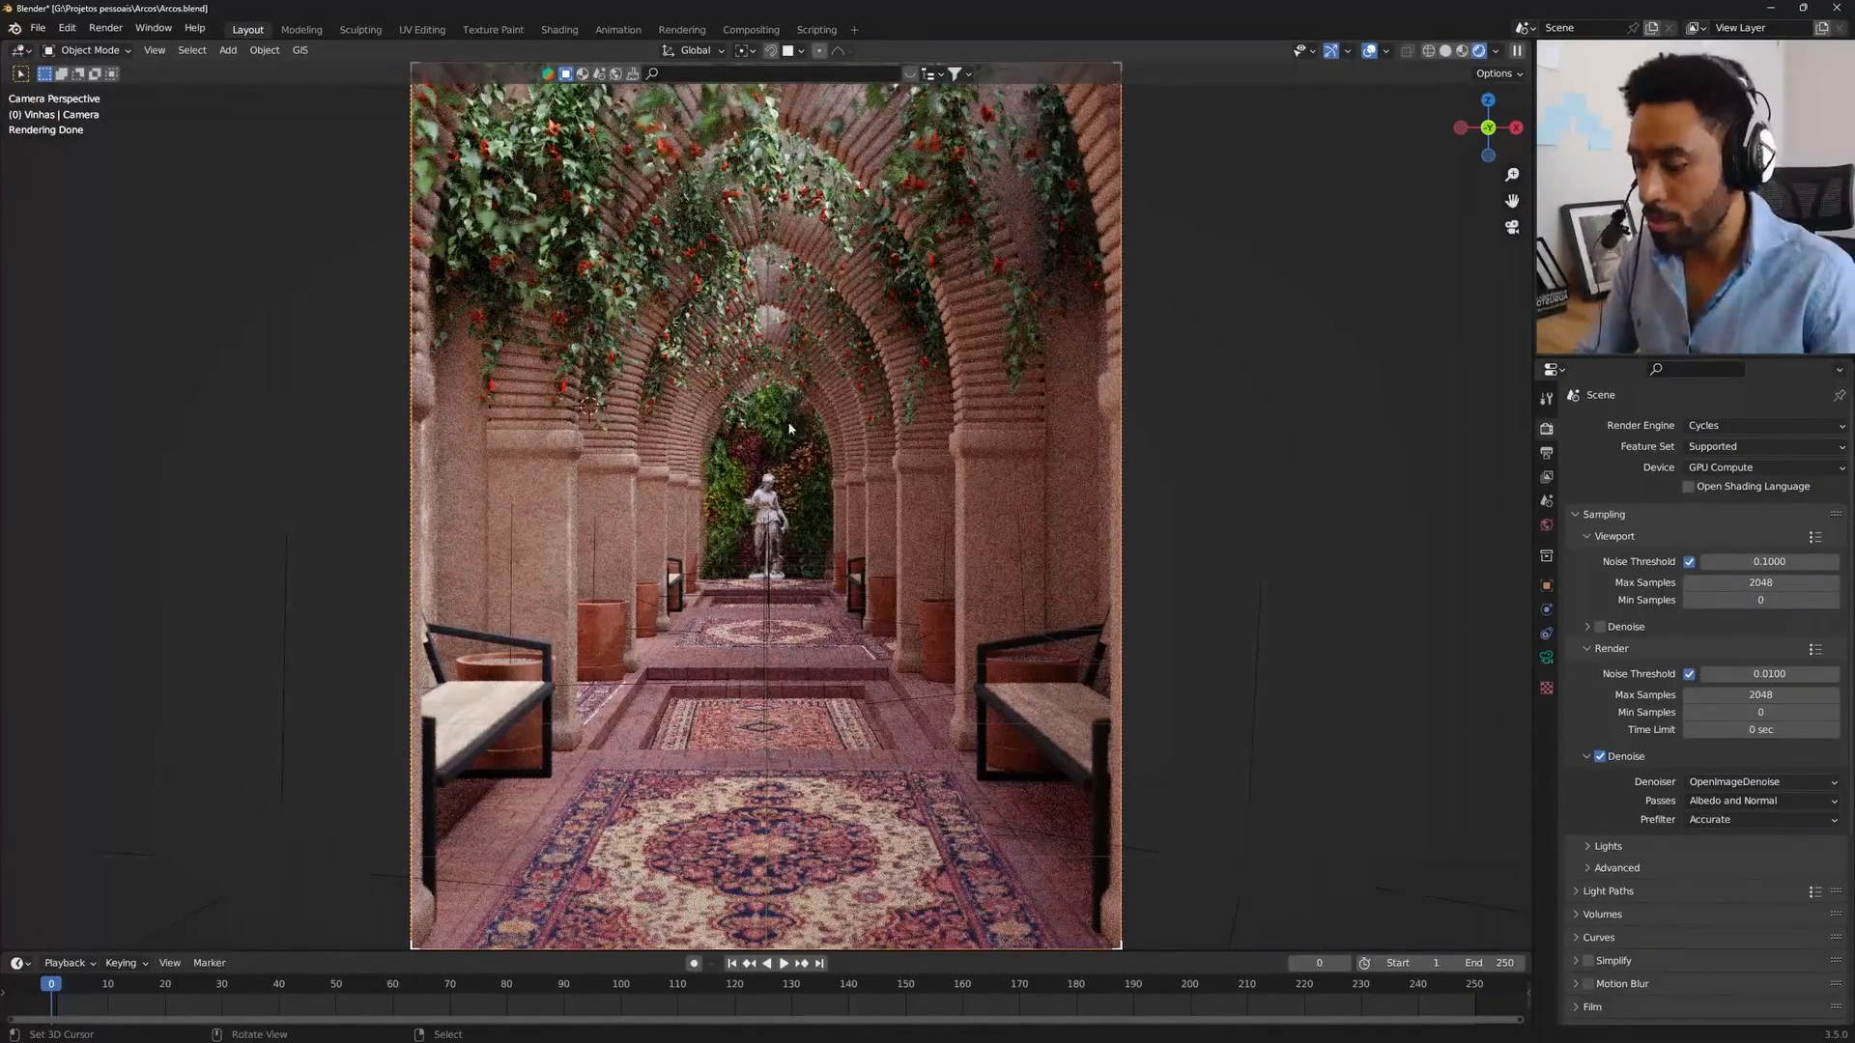
{"action": "key", "text": "z"}
{"action": "left_click", "coordinate": [790, 344]}
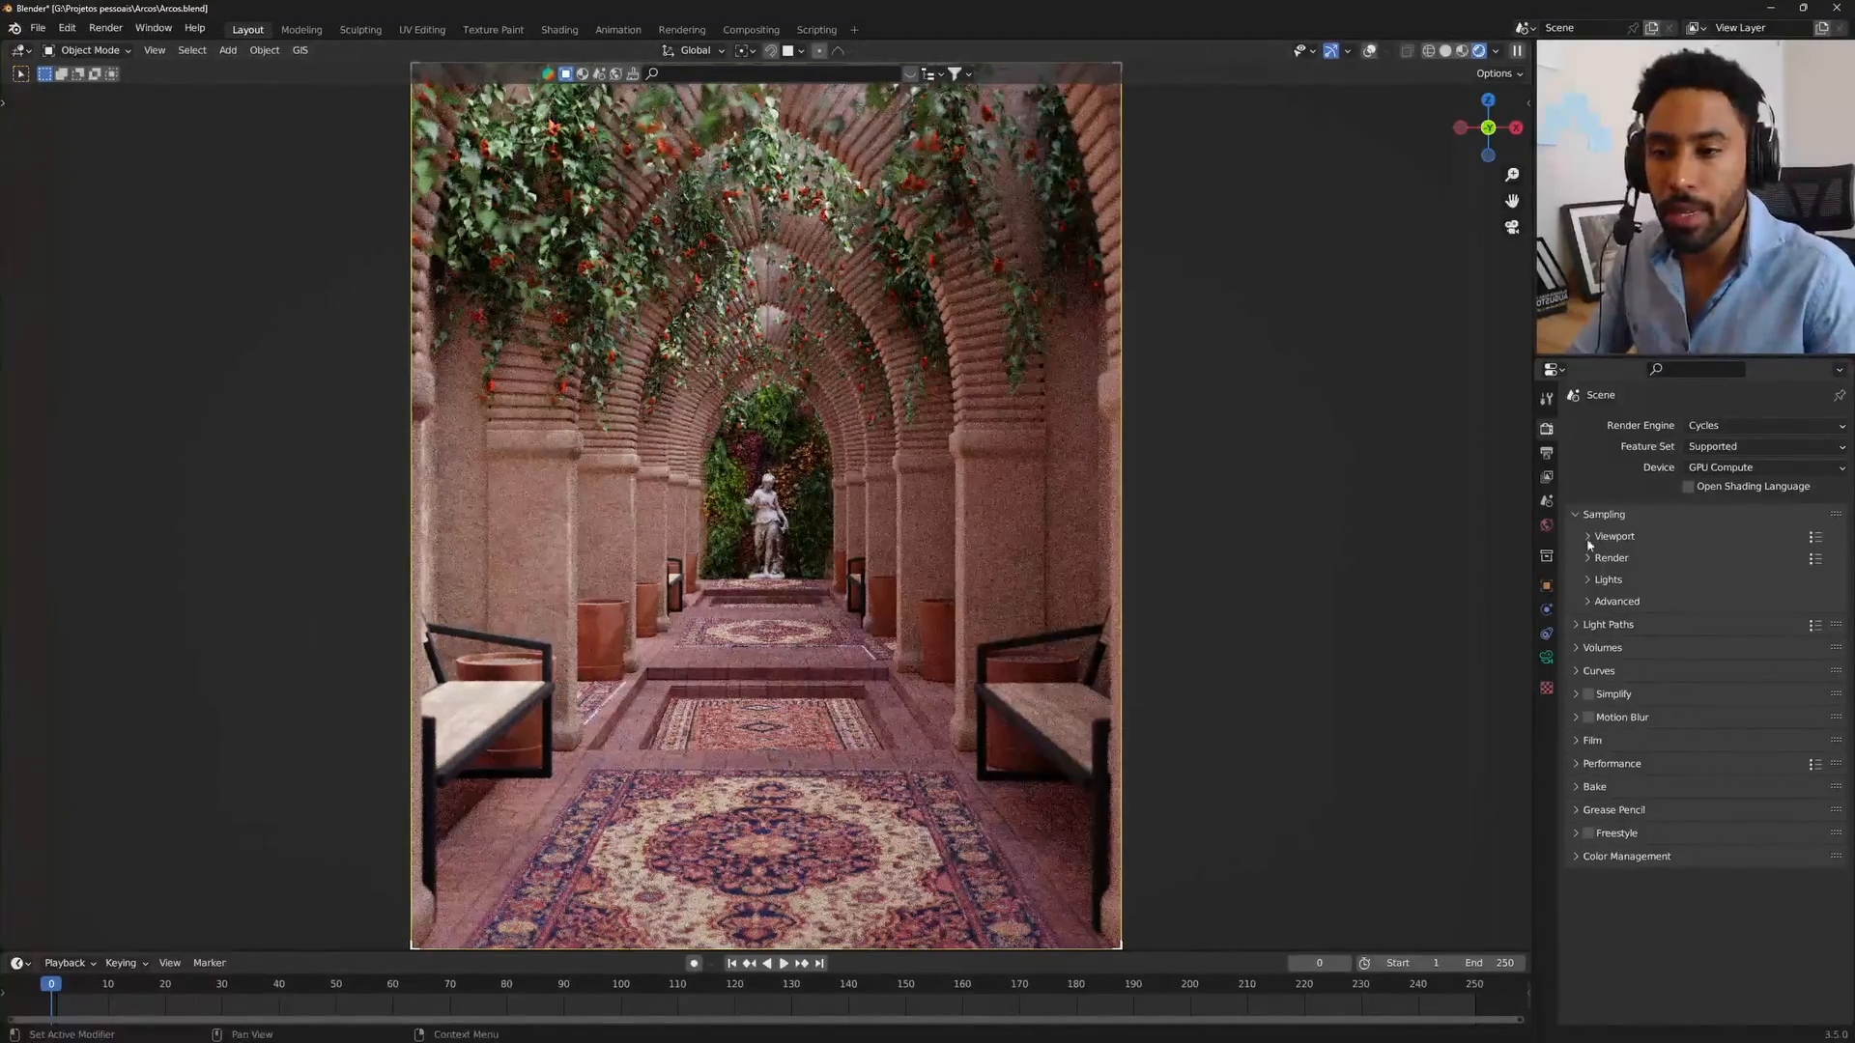
Step: Enable Motion Blur for the scene, then try a shutter value of 1.00 and undo that shutter change
{"action": "left_click", "coordinate": [1620, 720]}
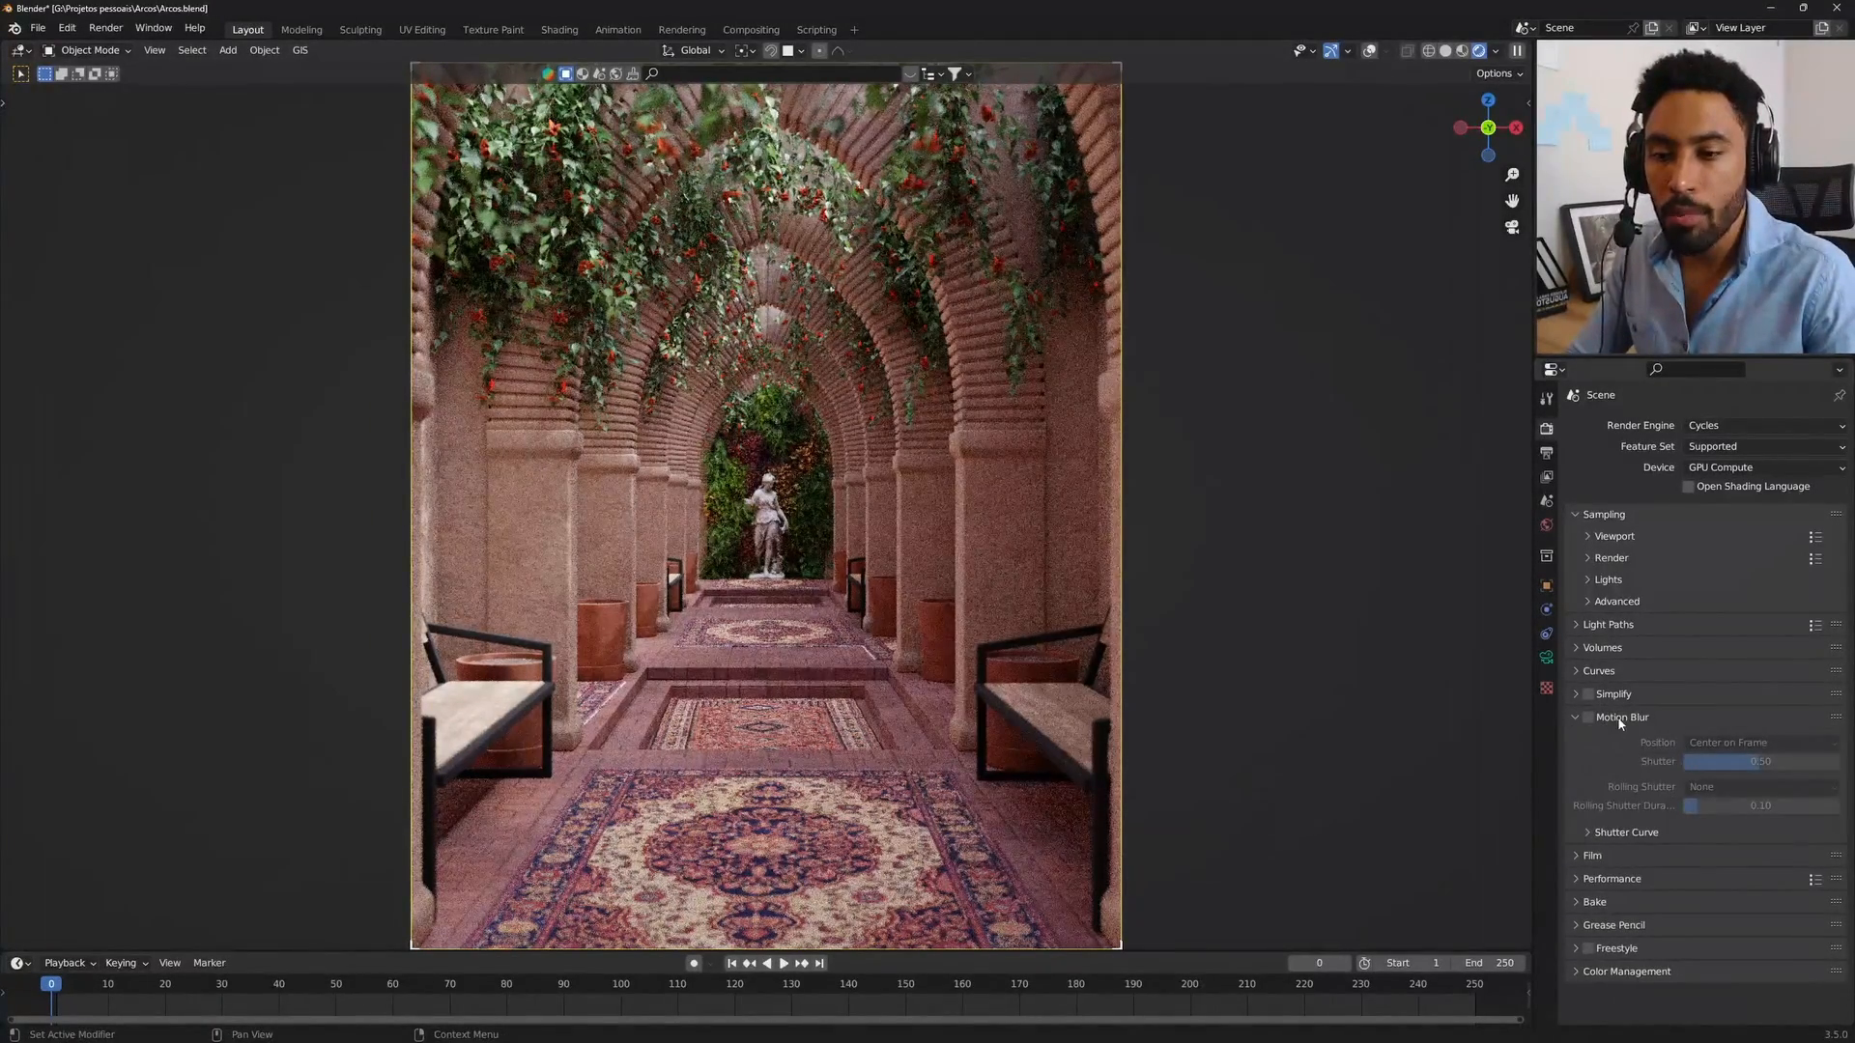
{"action": "left_click", "coordinate": [1589, 718]}
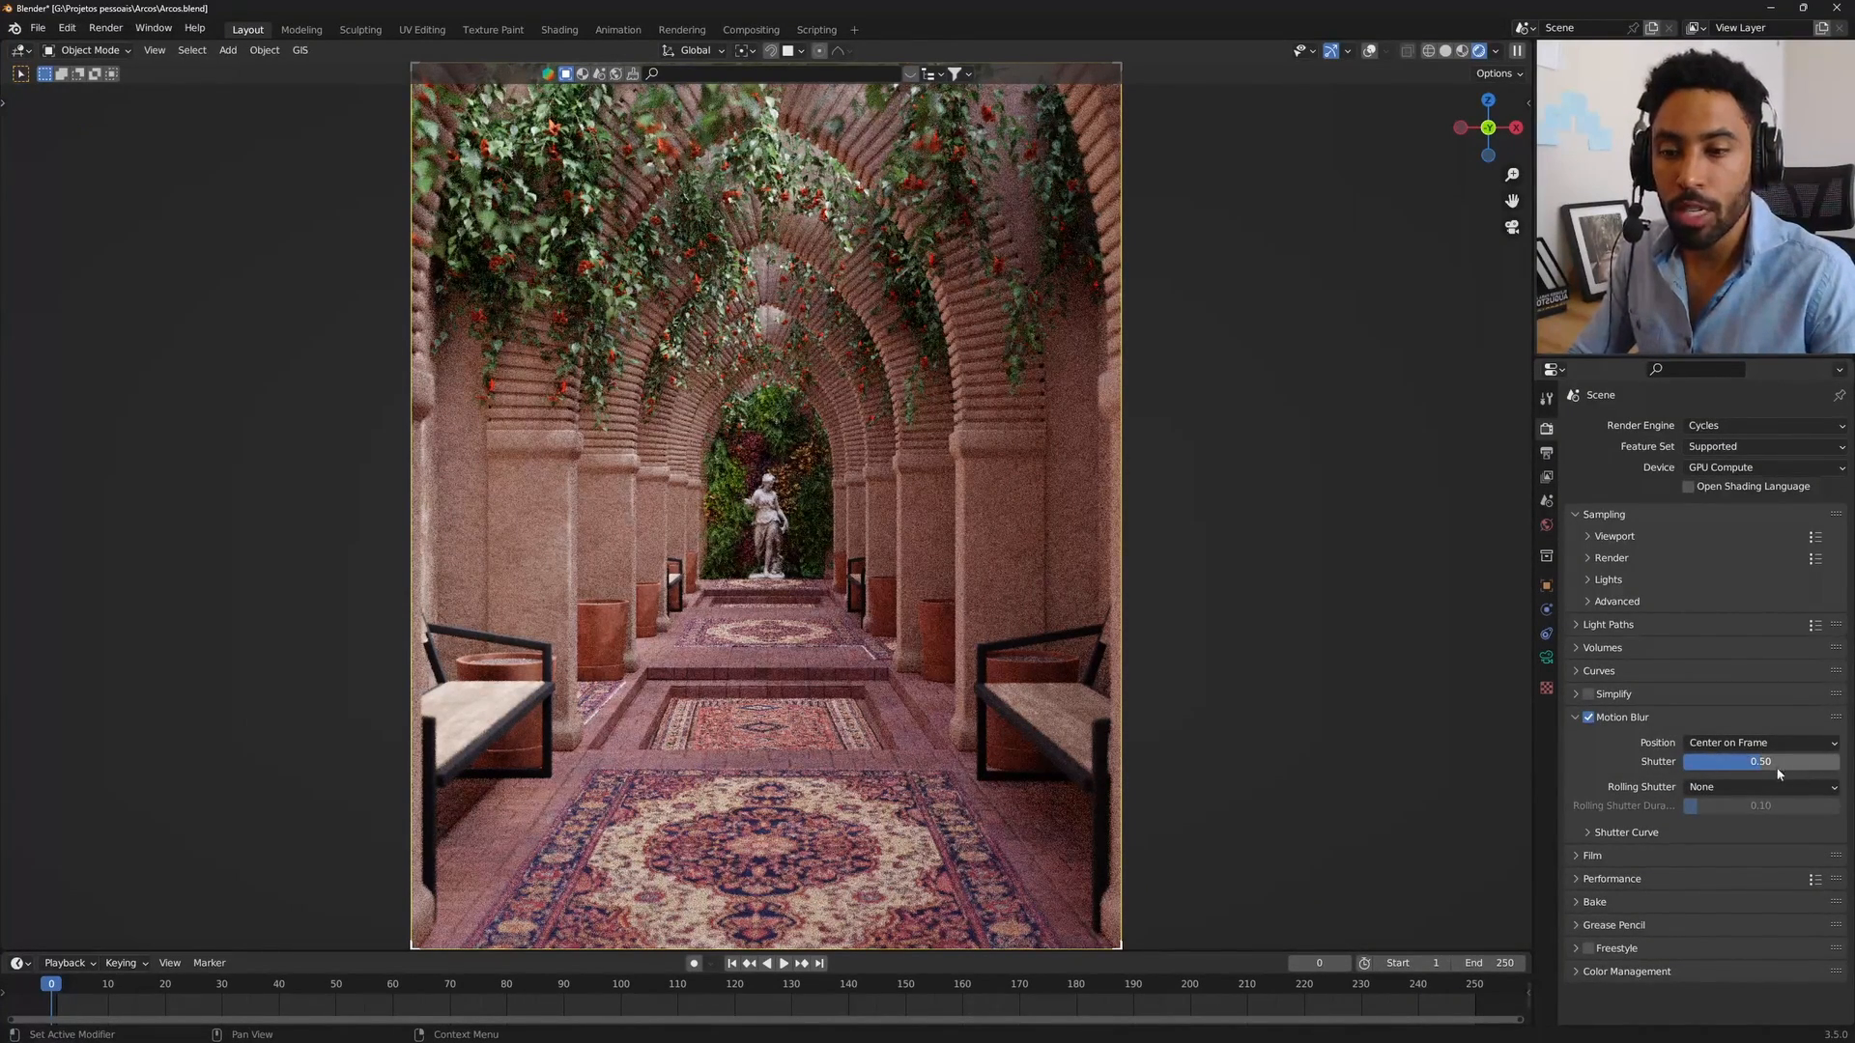
{"action": "left_click_drag", "start_coordinate": [1768, 767], "coordinate": [1843, 766]}
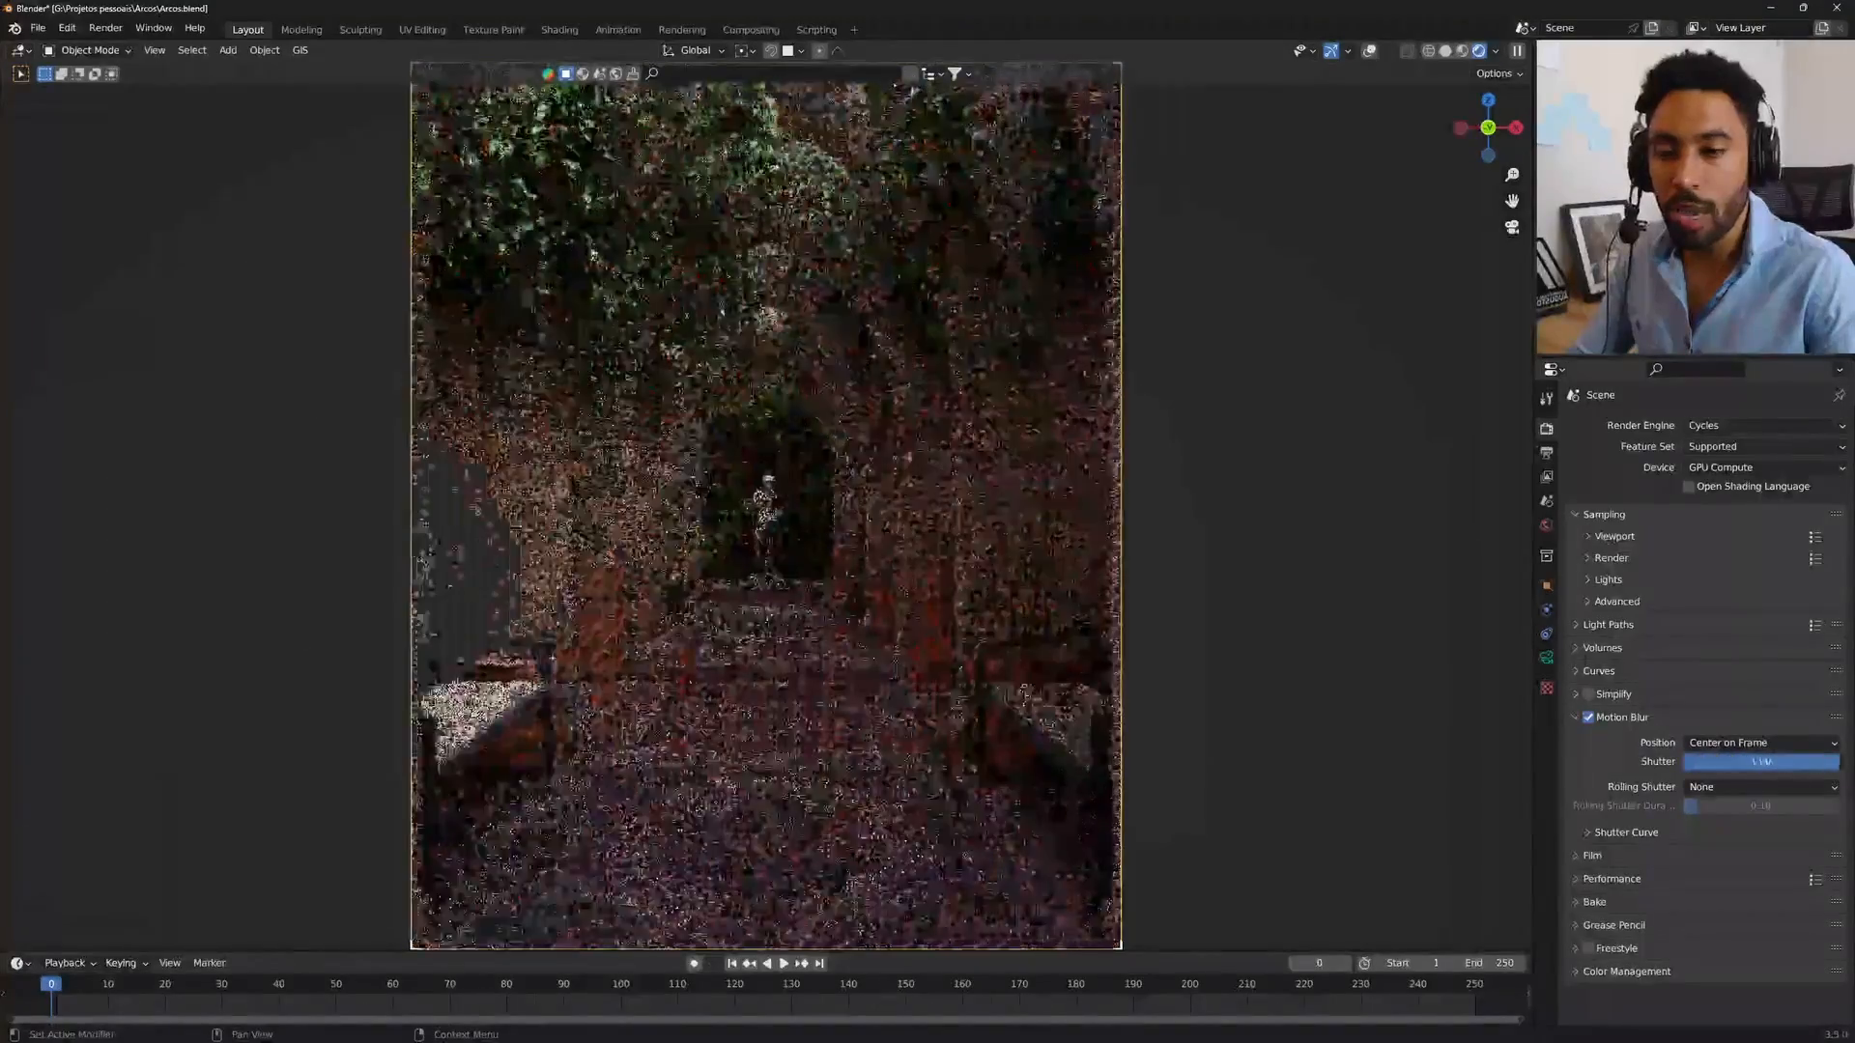
{"action": "key", "text": "ctrl+z"}
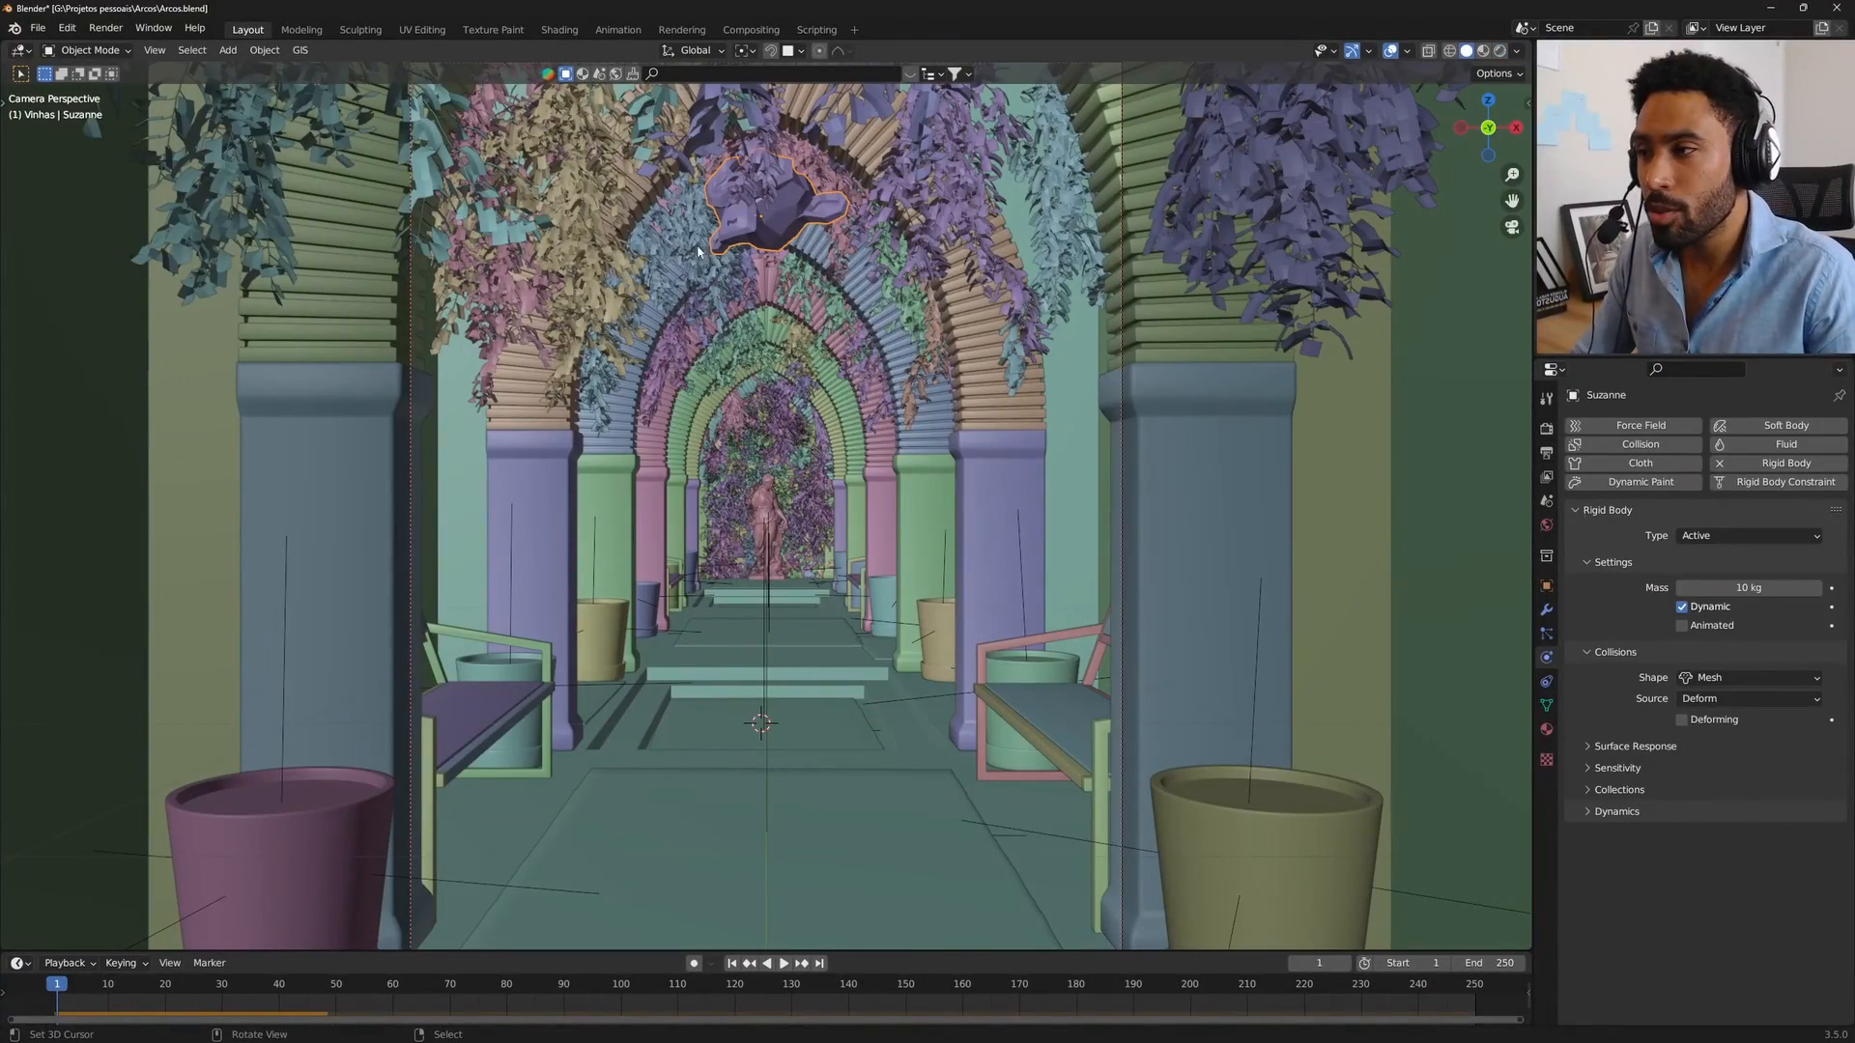
Step: Preview the falling monkey head's rigid body animation, return to the first frame and play it again up to frame 21
{"action": "left_click", "coordinate": [783, 964]}
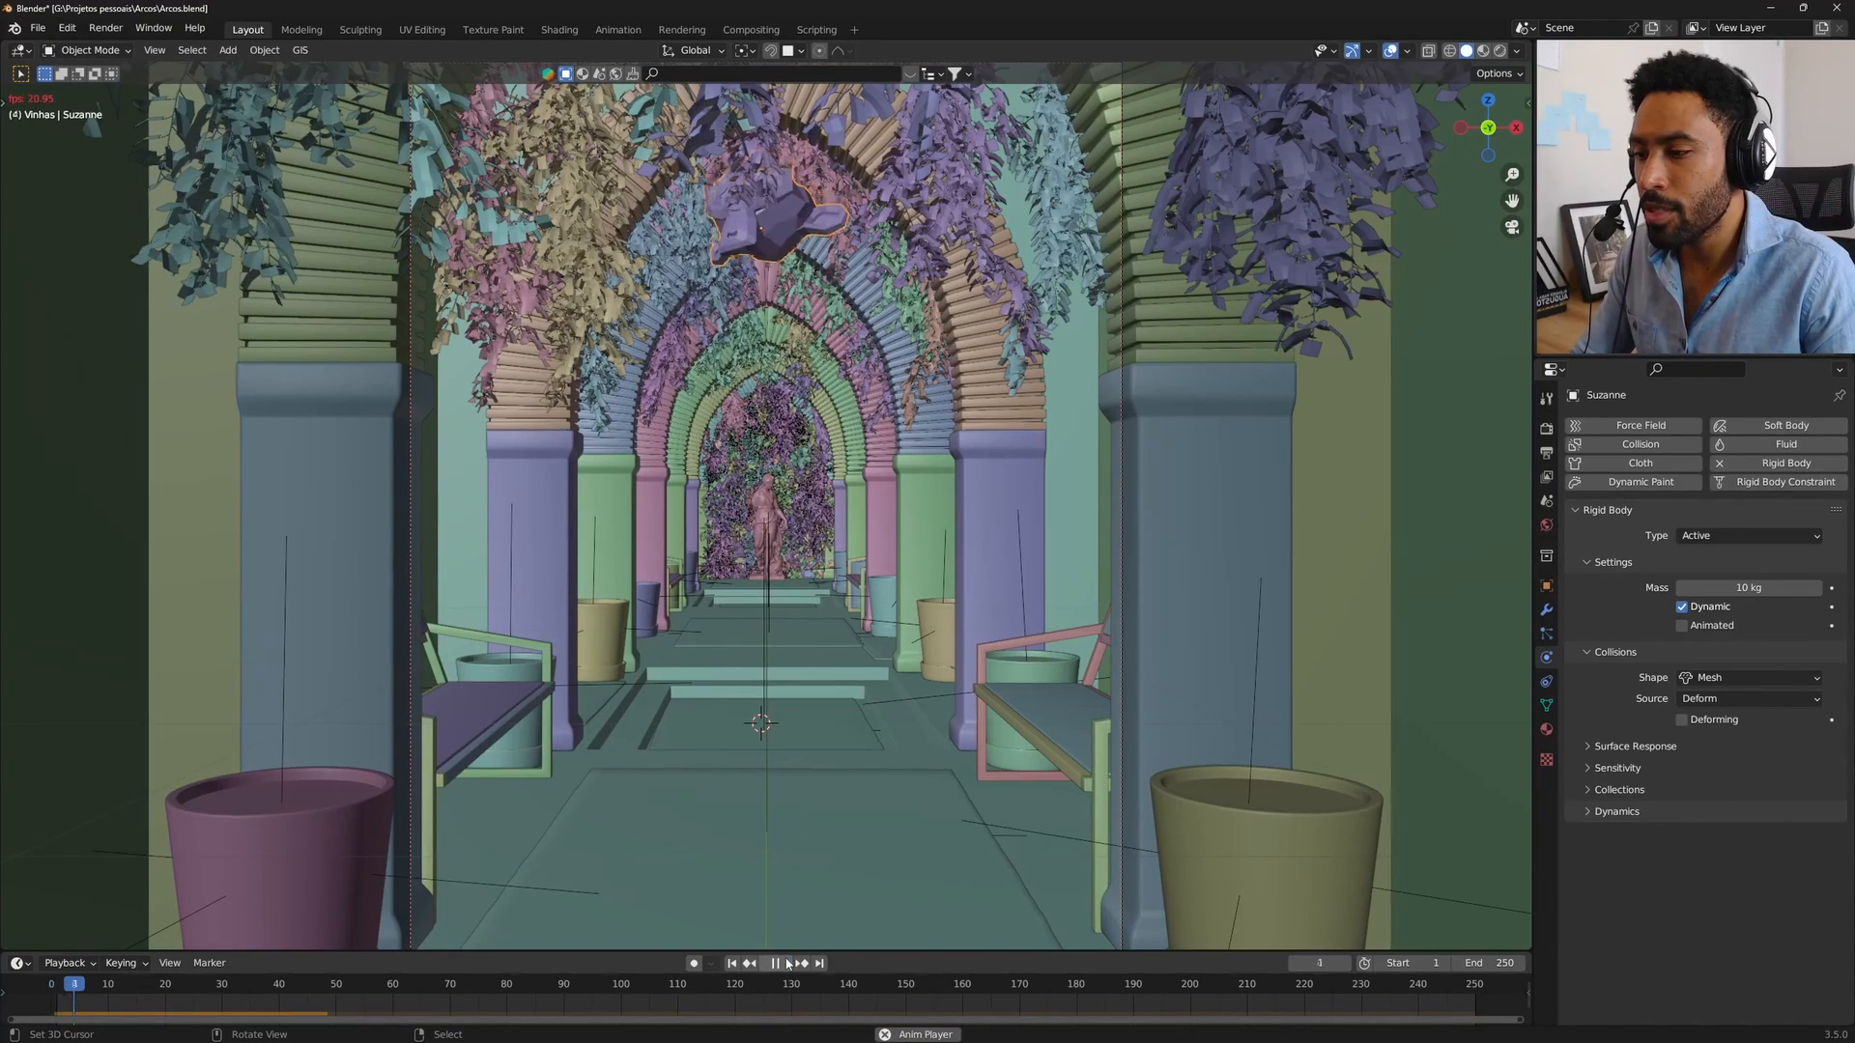
{"action": "left_click", "coordinate": [784, 963]}
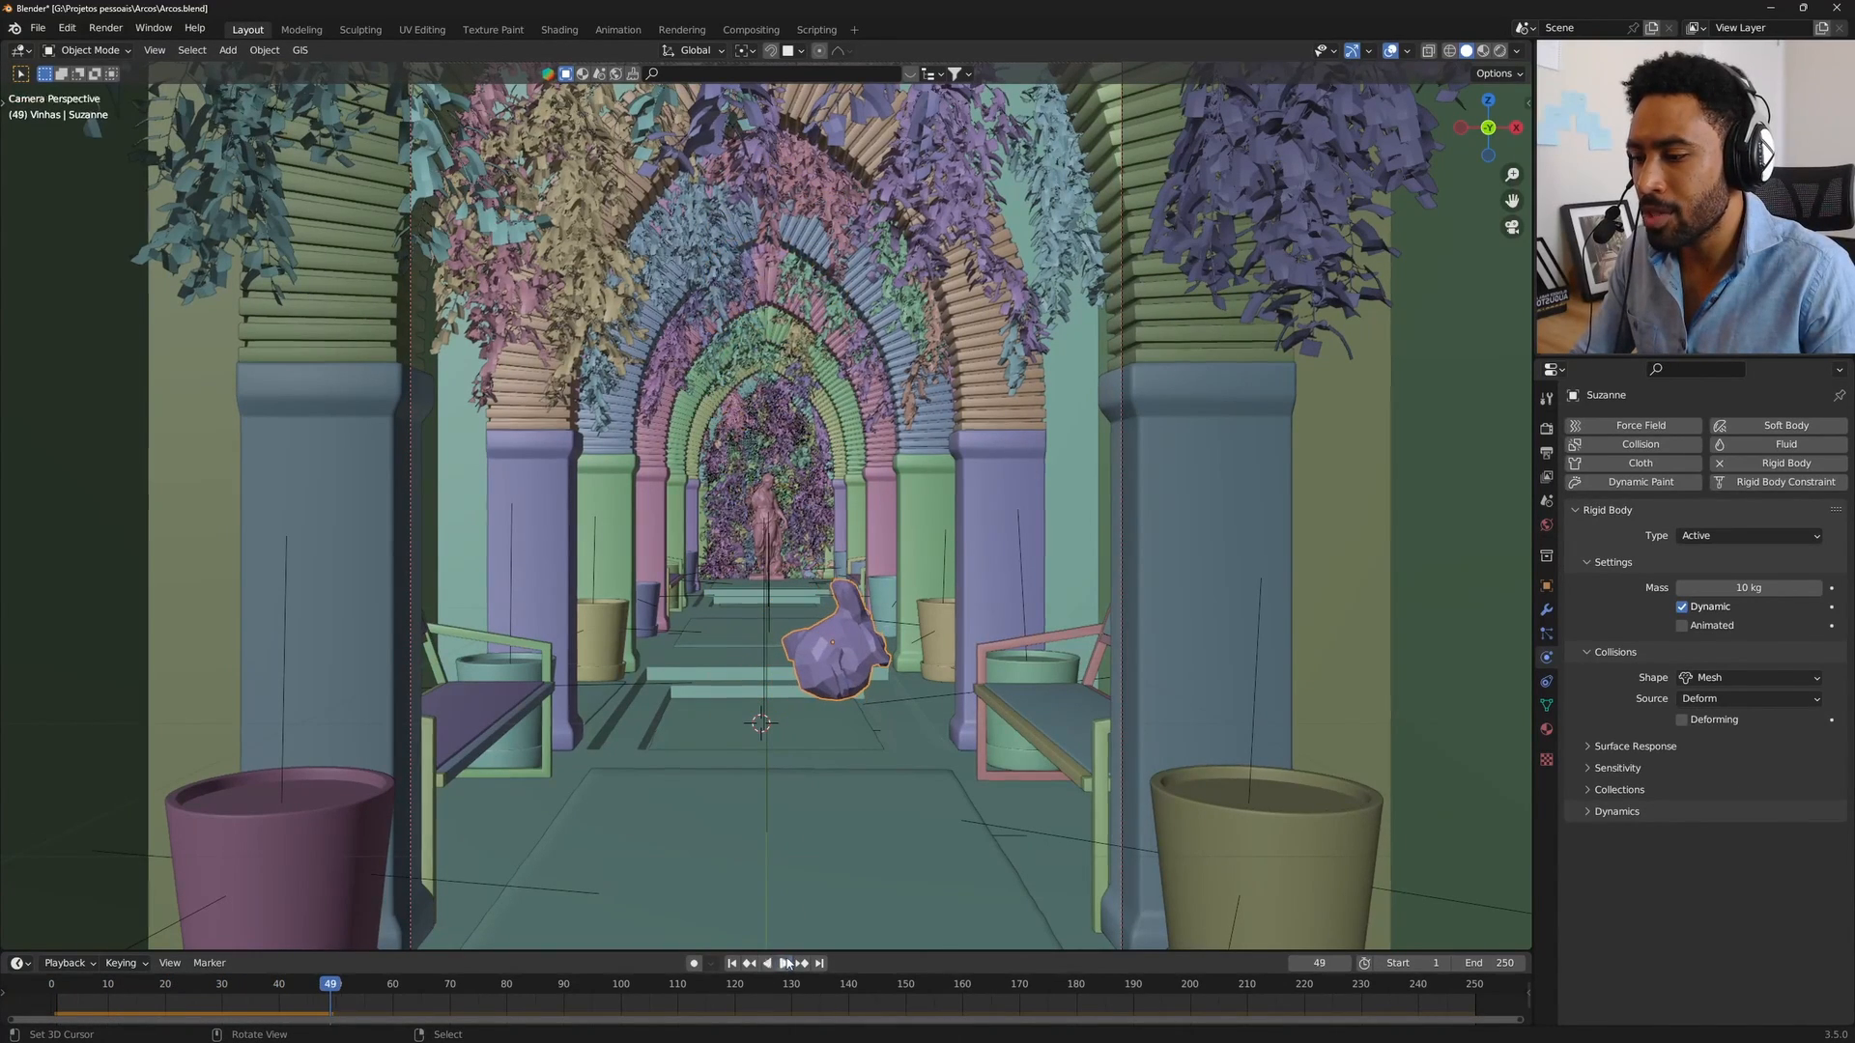
{"action": "left_click", "coordinate": [732, 963]}
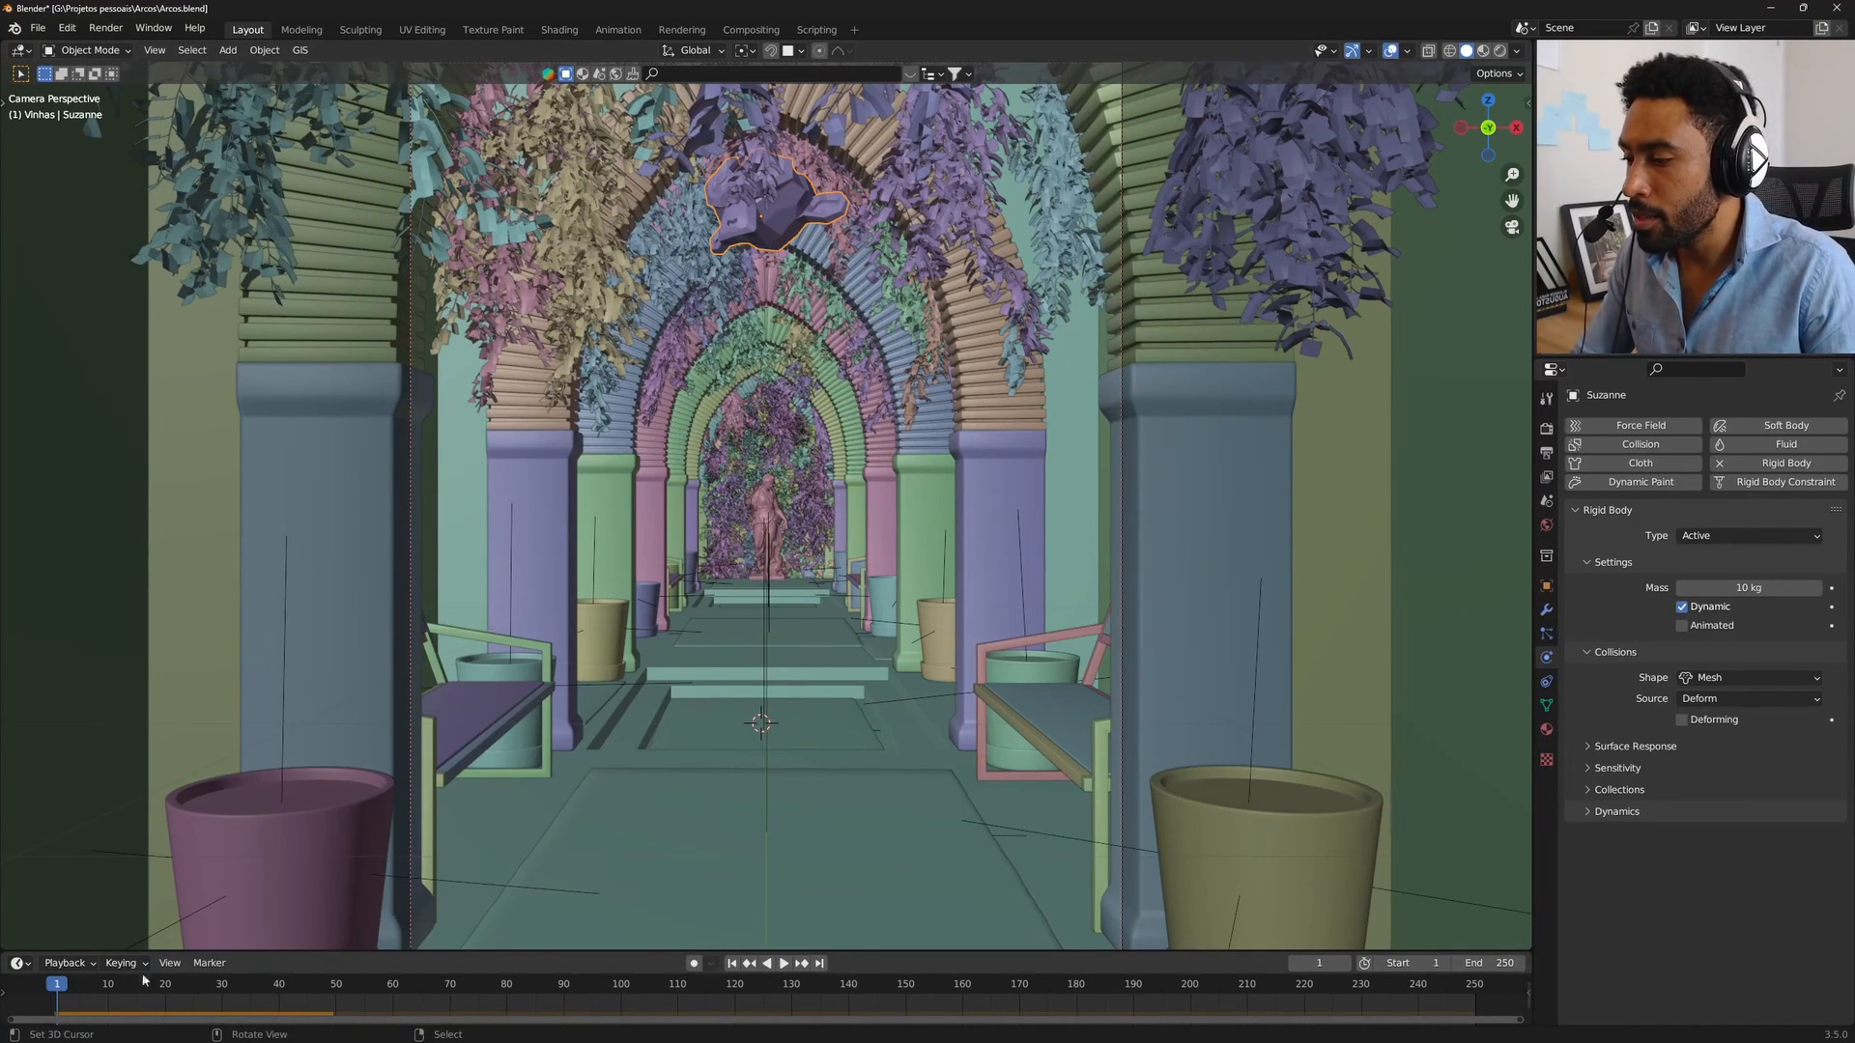
{"action": "left_click", "coordinate": [784, 963]}
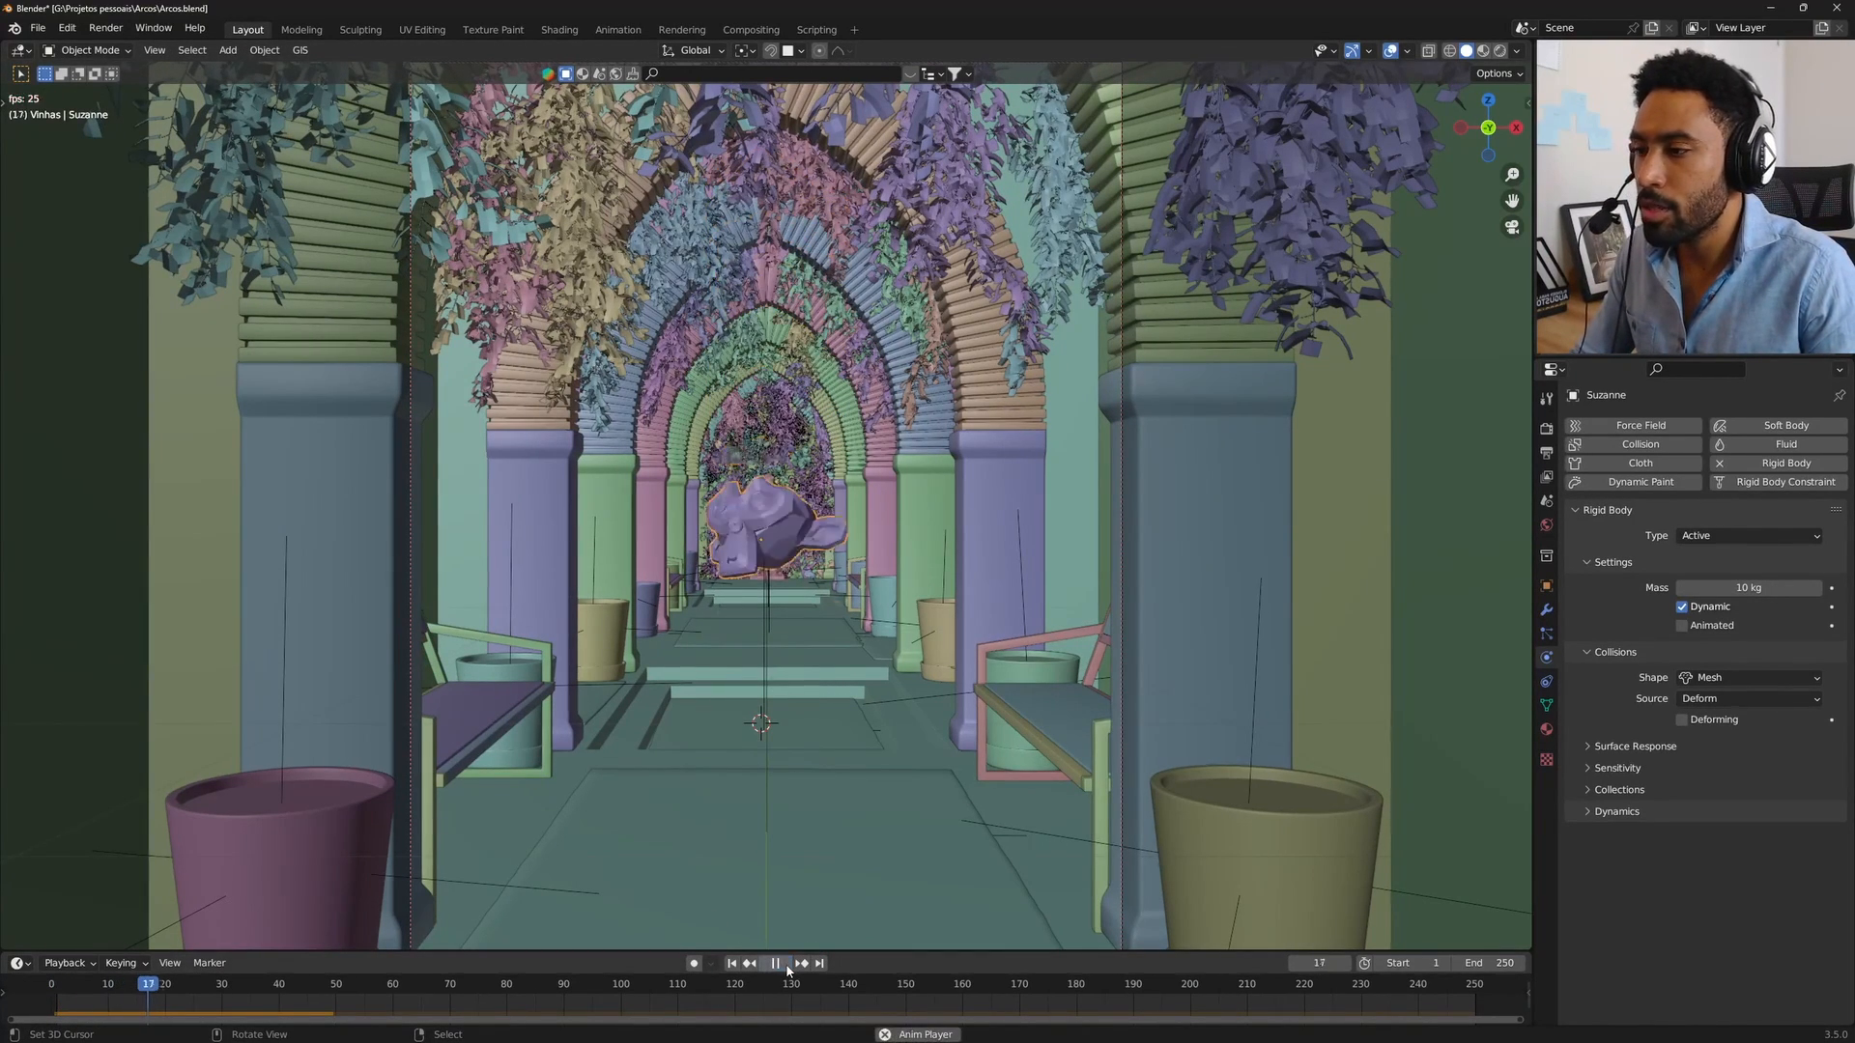
Step: Switch the viewport to rendered shading and limit rendering to a rectangular region around the monkey head
{"action": "key", "text": "z"}
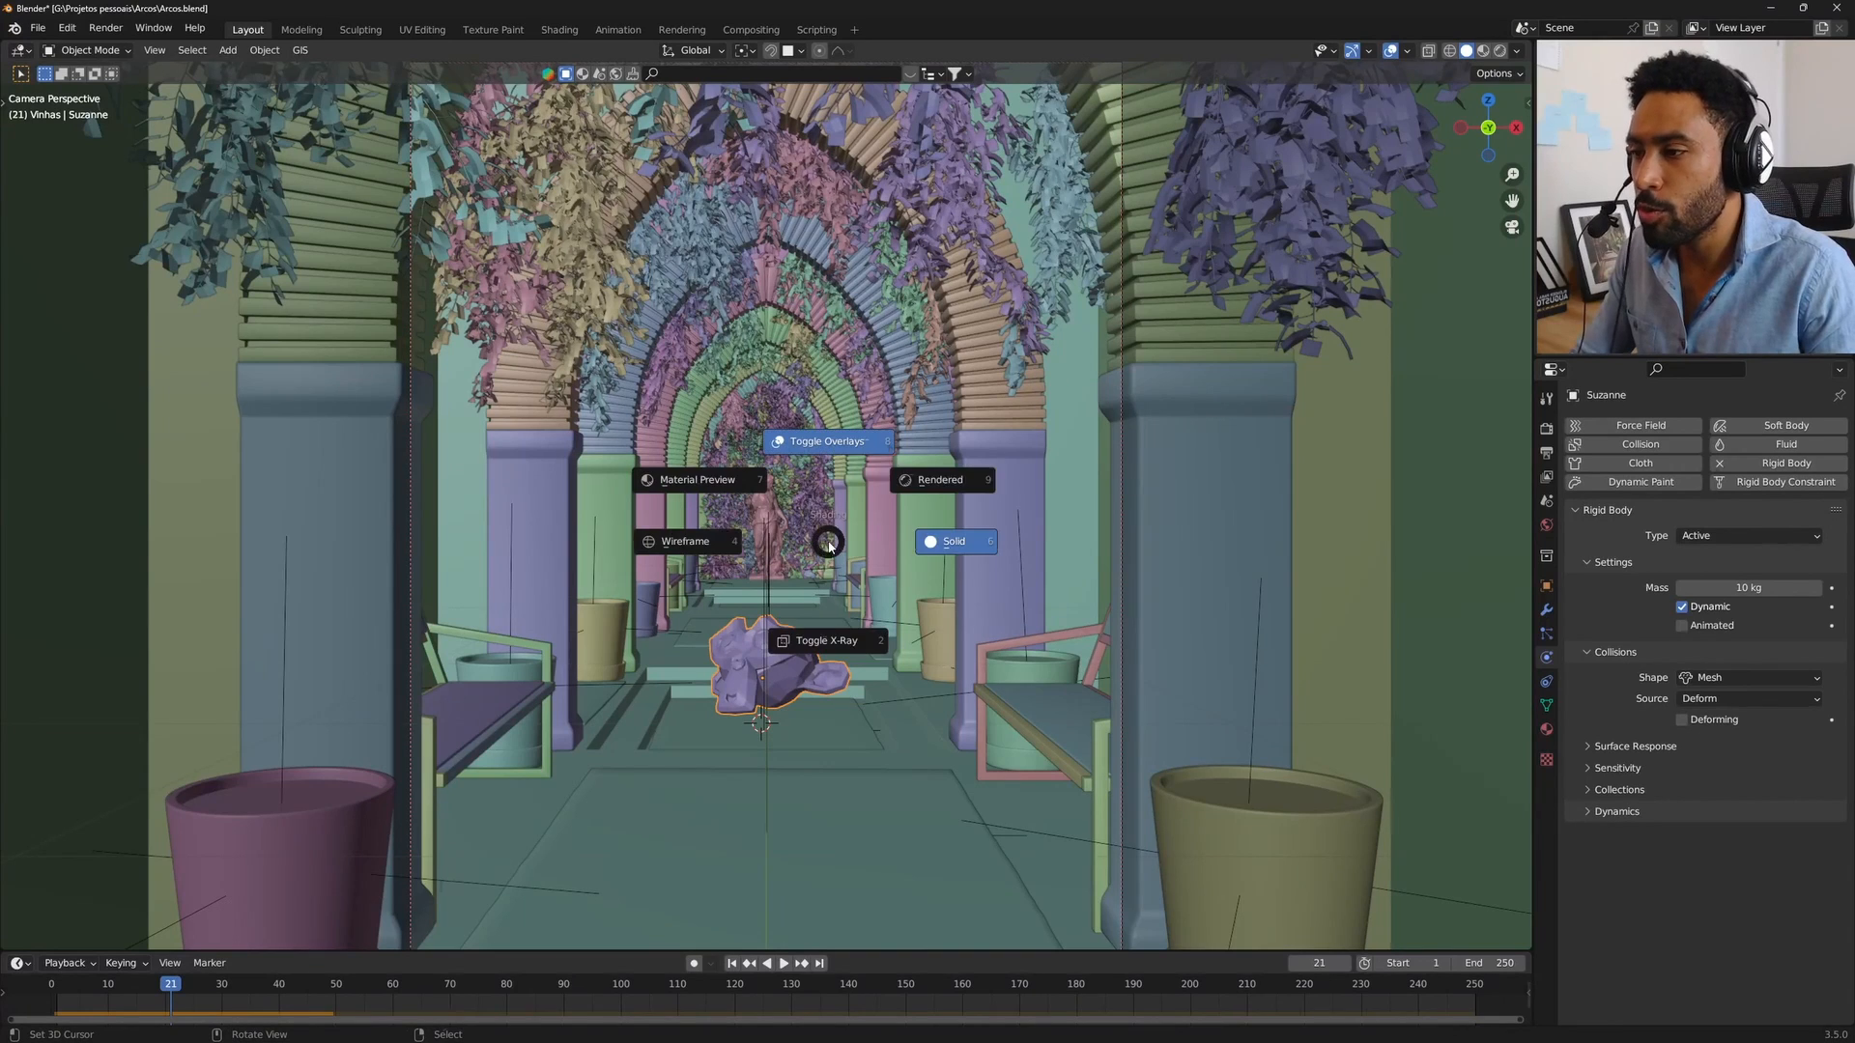
{"action": "left_click", "coordinate": [880, 474]}
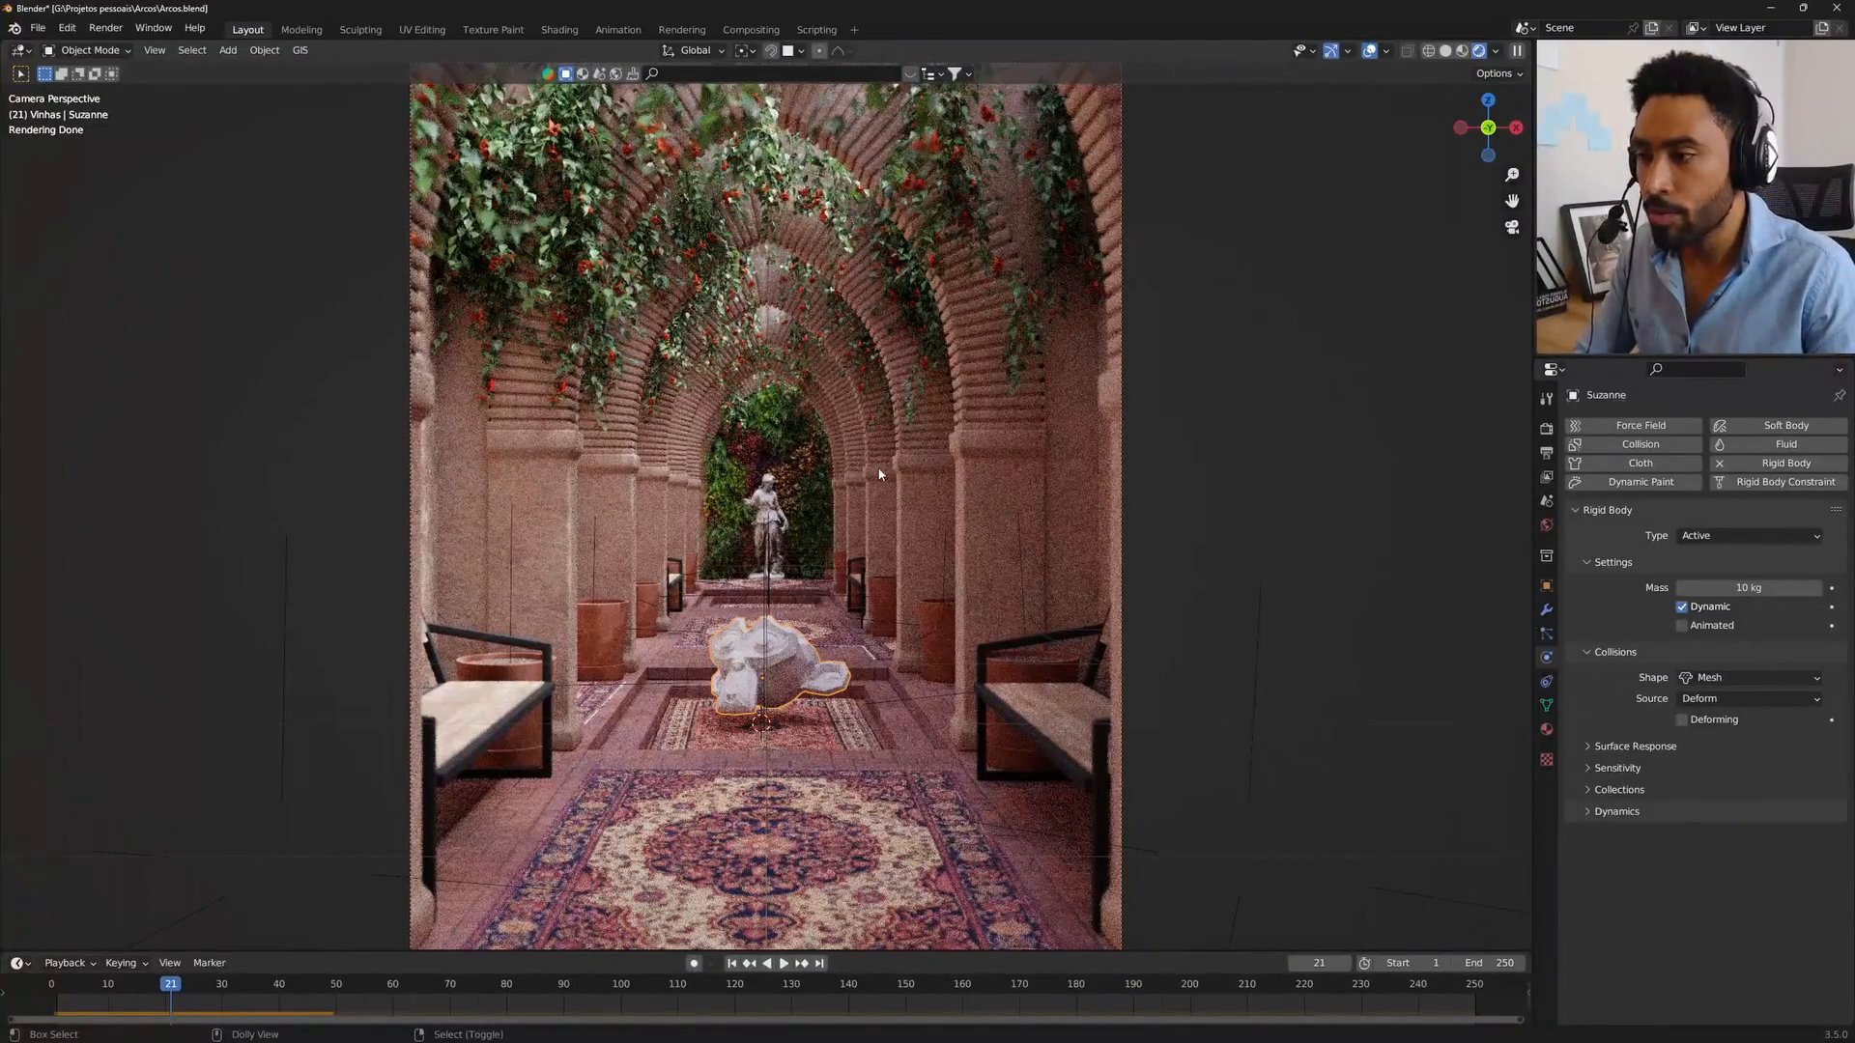
{"action": "key", "text": "ctrl+b"}
{"action": "left_click_drag", "start_coordinate": [577, 513], "coordinate": [939, 817]}
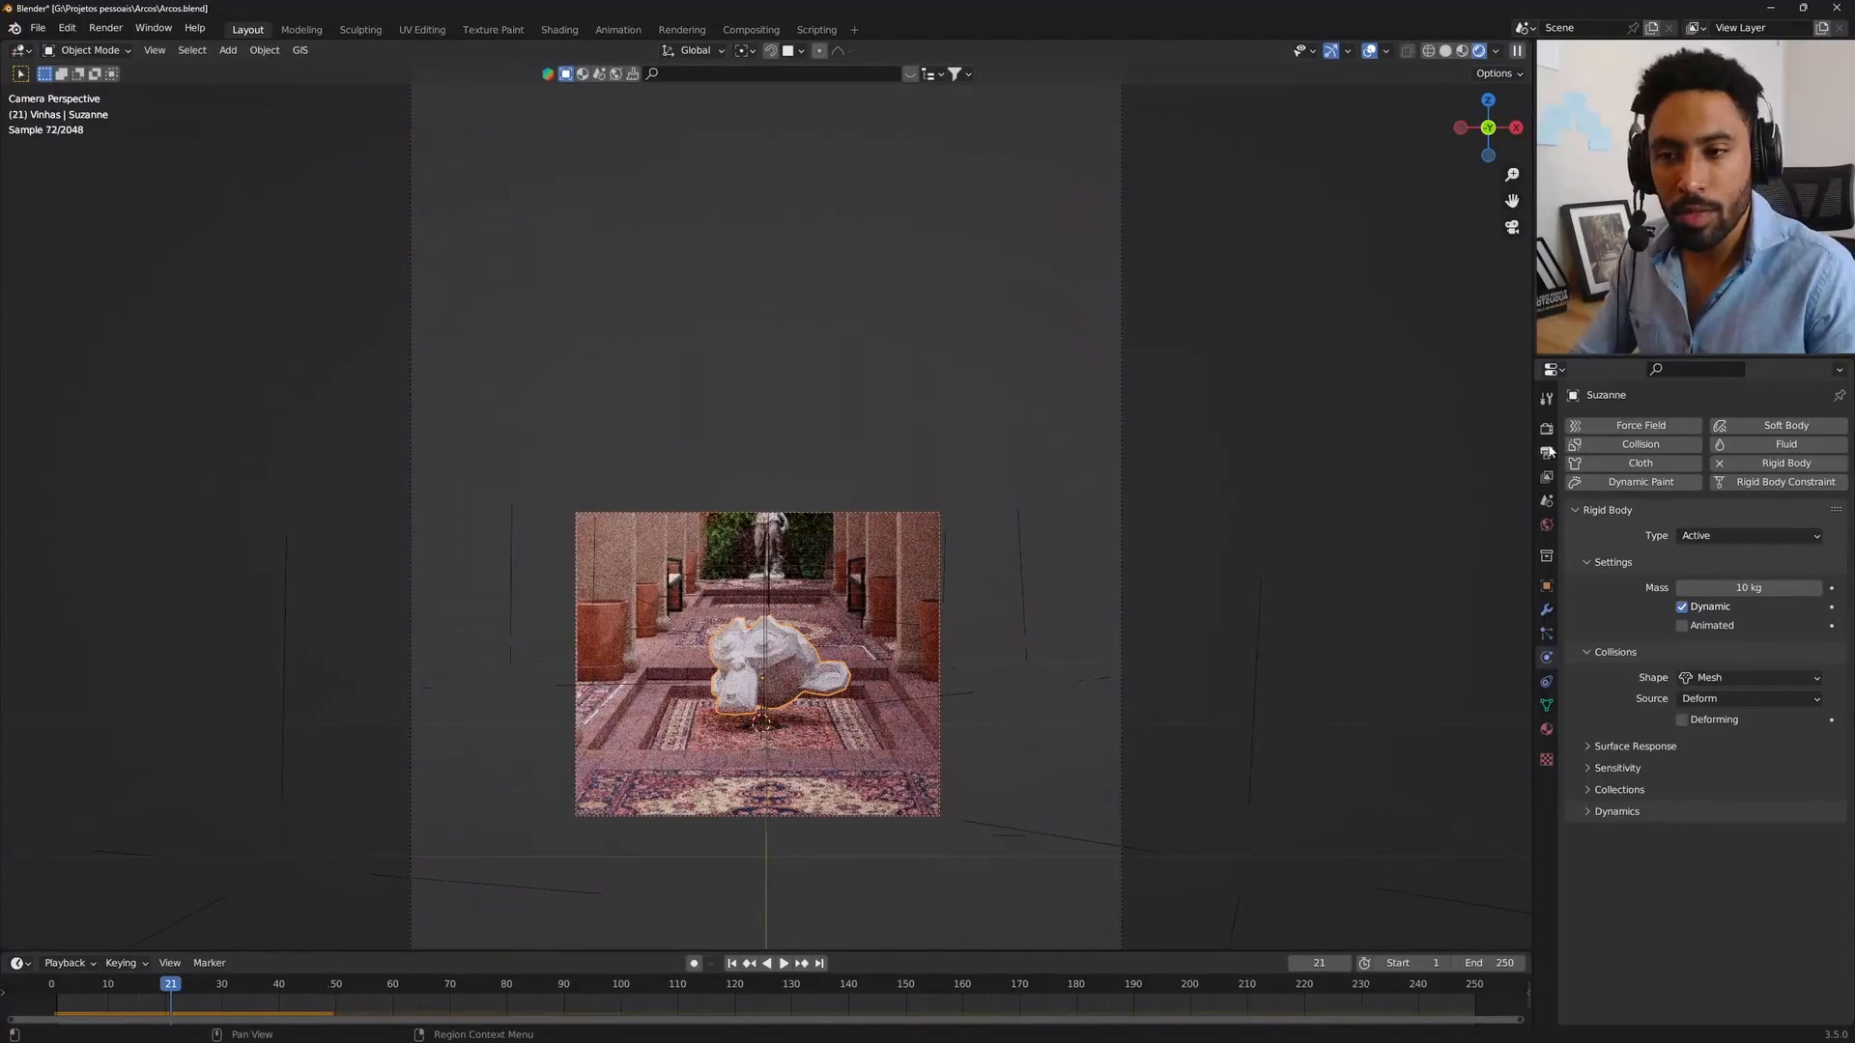
Step: Set the motion blur shutter to 0.01, render the current frame to inspect the monkey head, and close the render
{"action": "left_click", "coordinate": [1547, 428]}
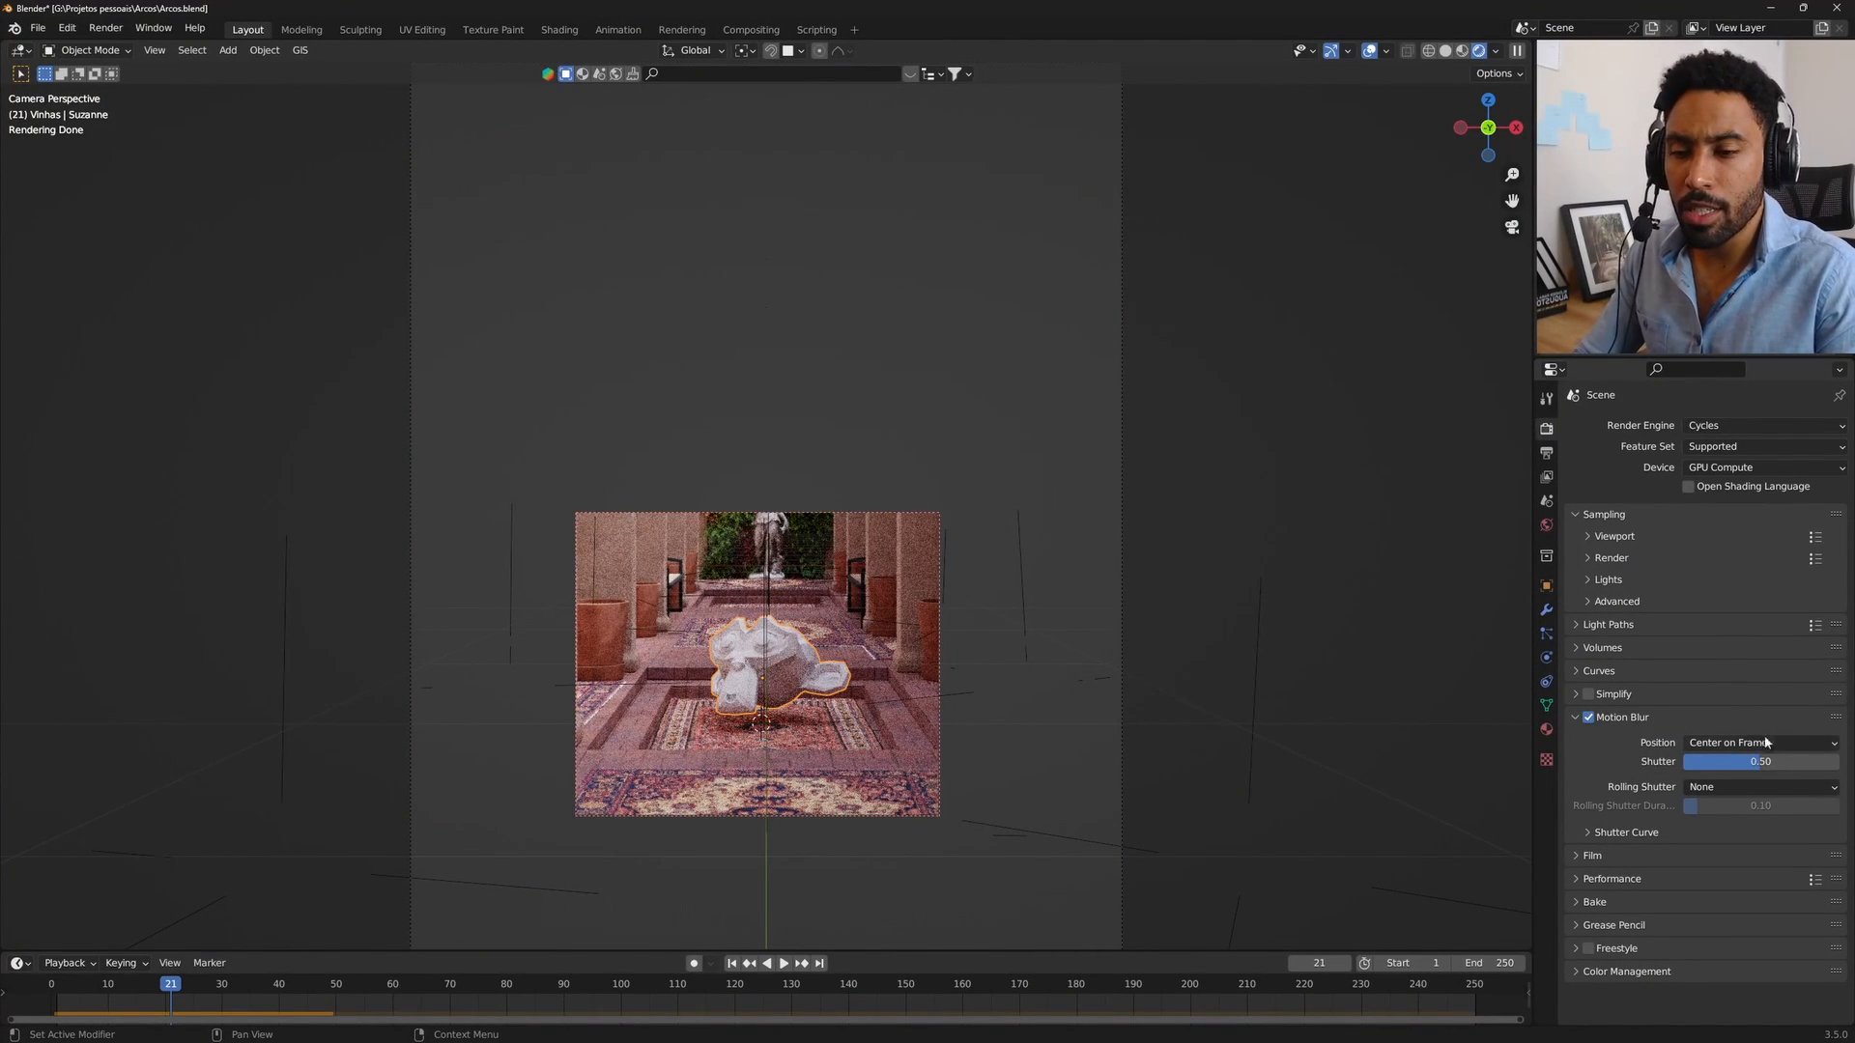
{"action": "left_click_drag", "start_coordinate": [1769, 763], "coordinate": [1683, 761]}
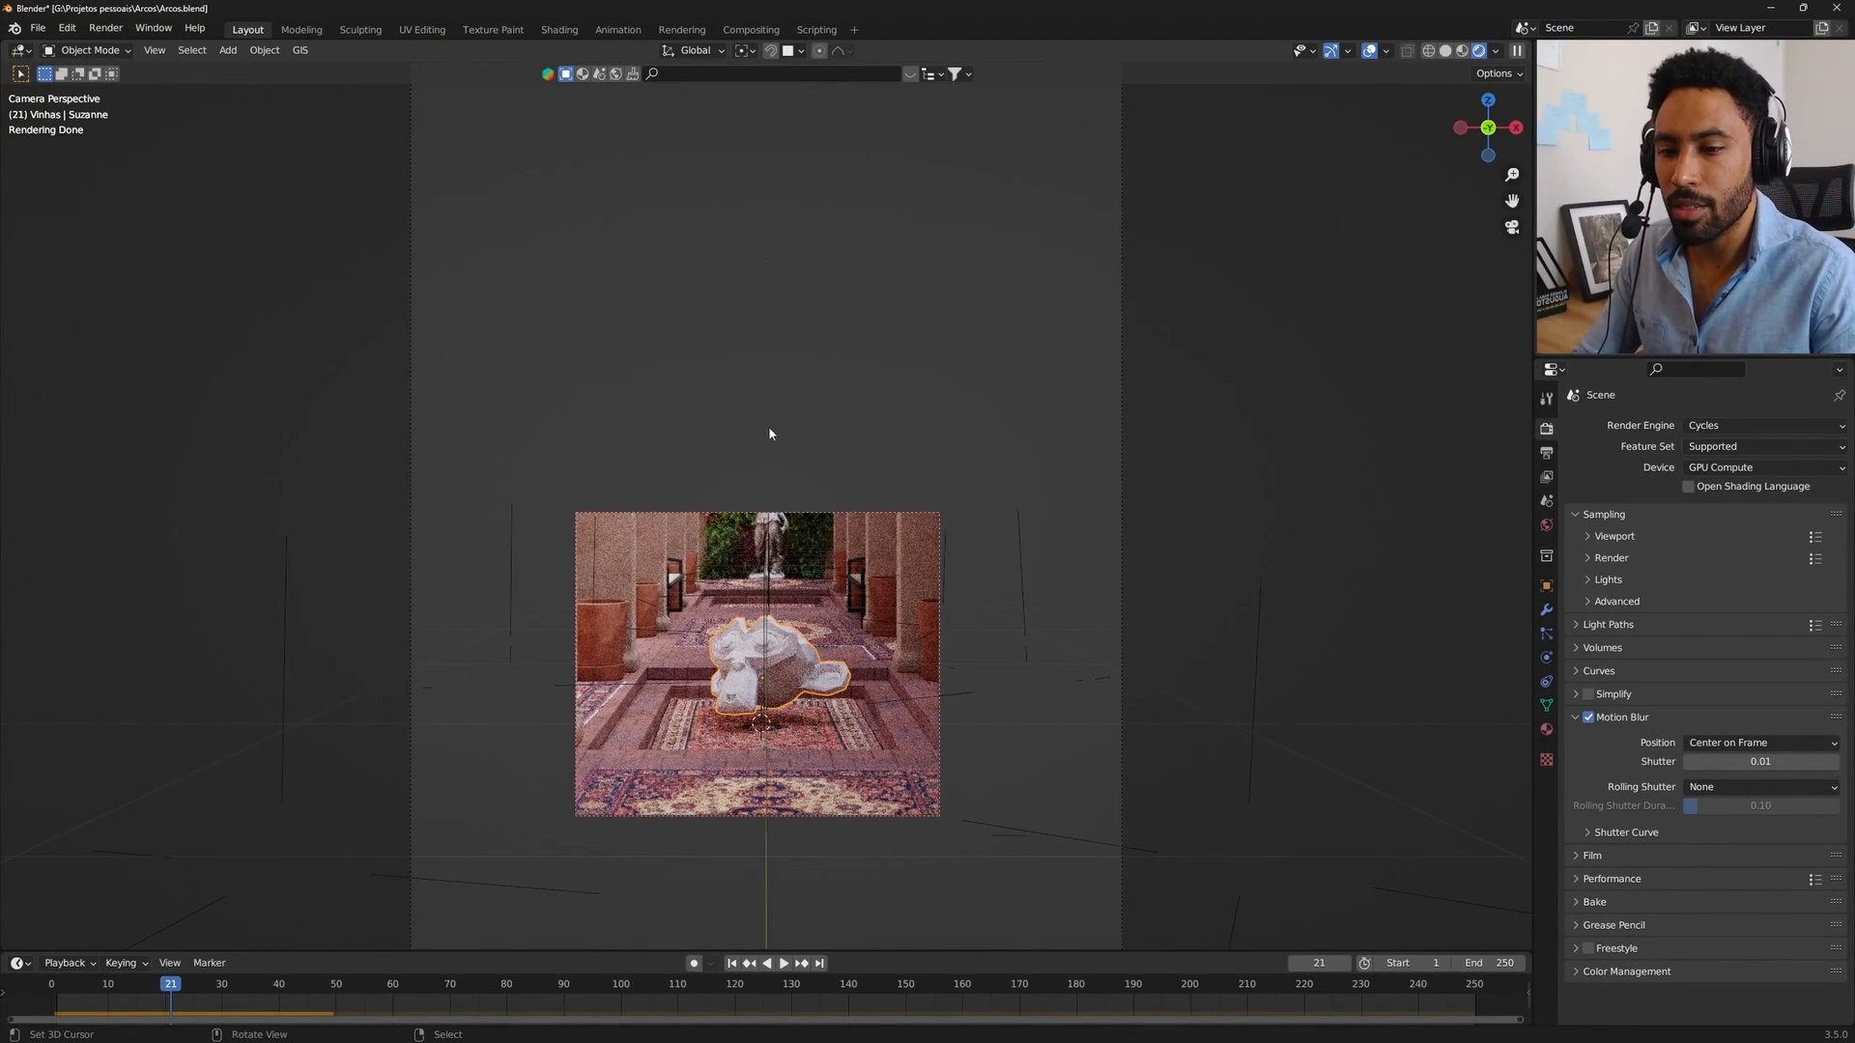
{"action": "key", "text": "F12"}
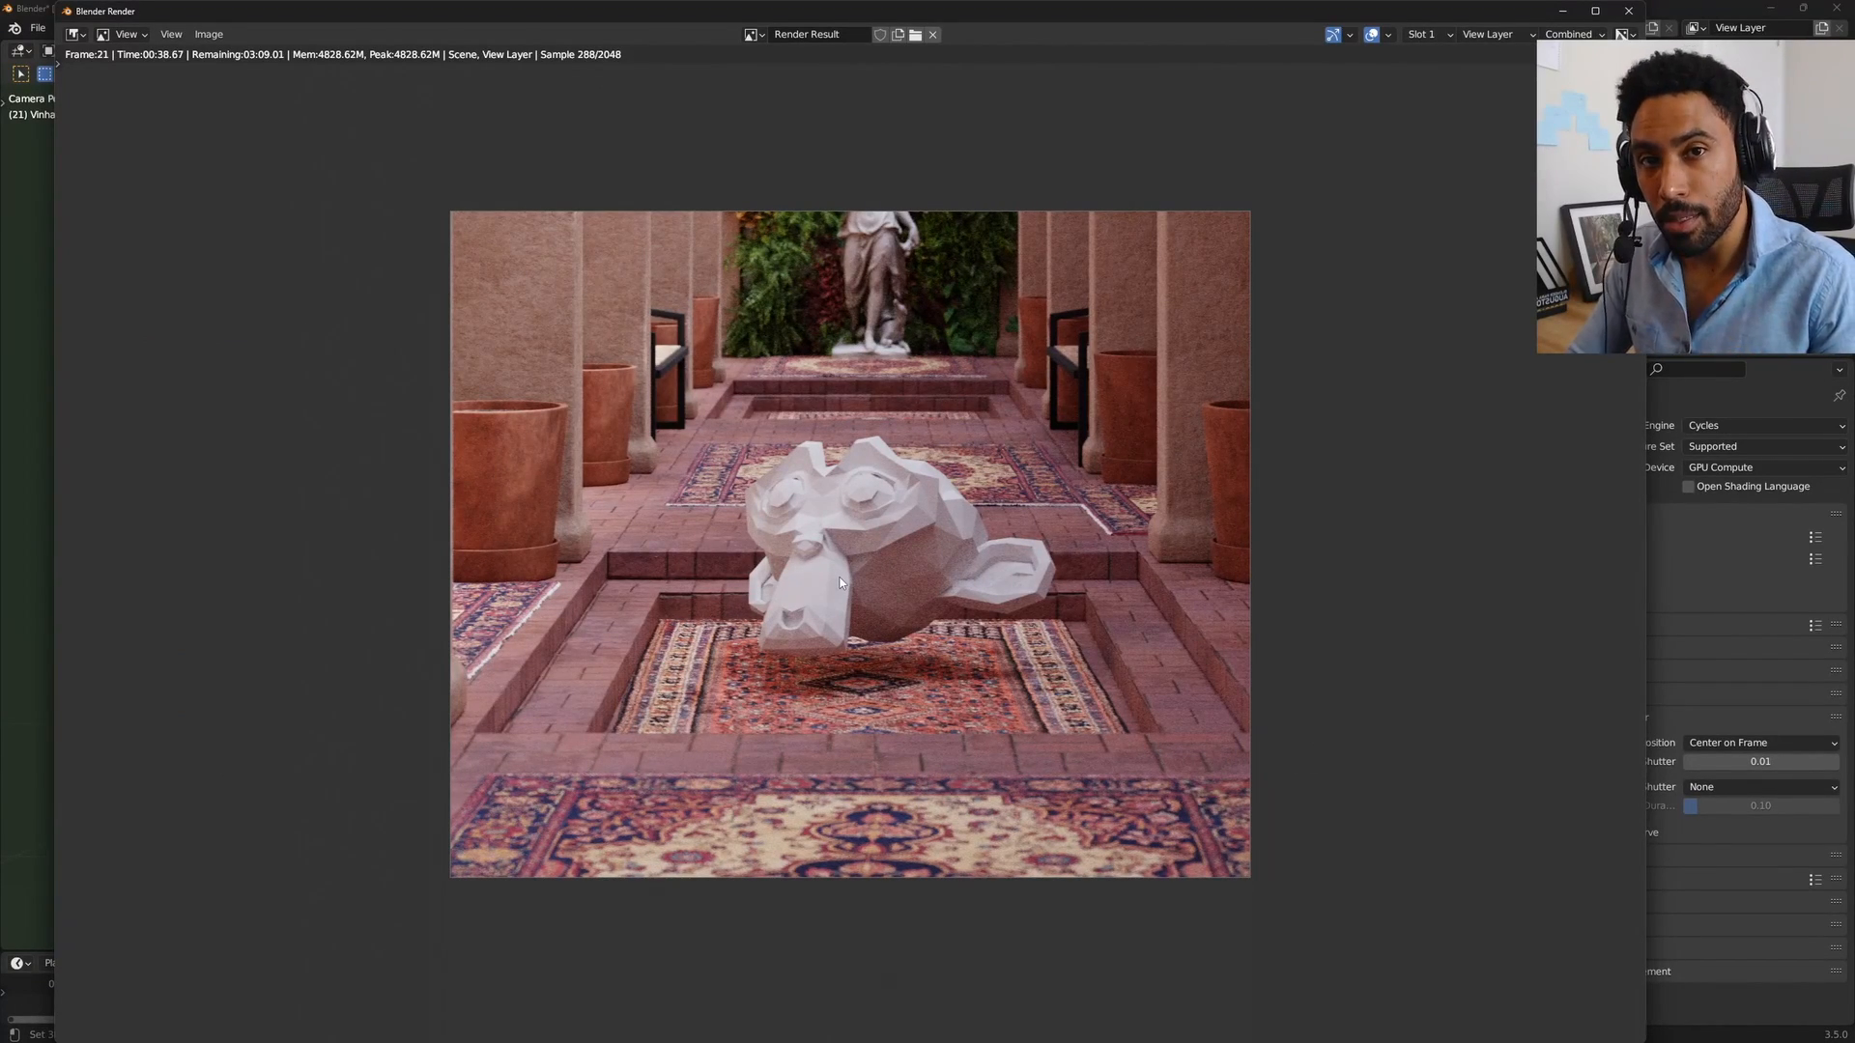
{"action": "key", "text": "Escape"}
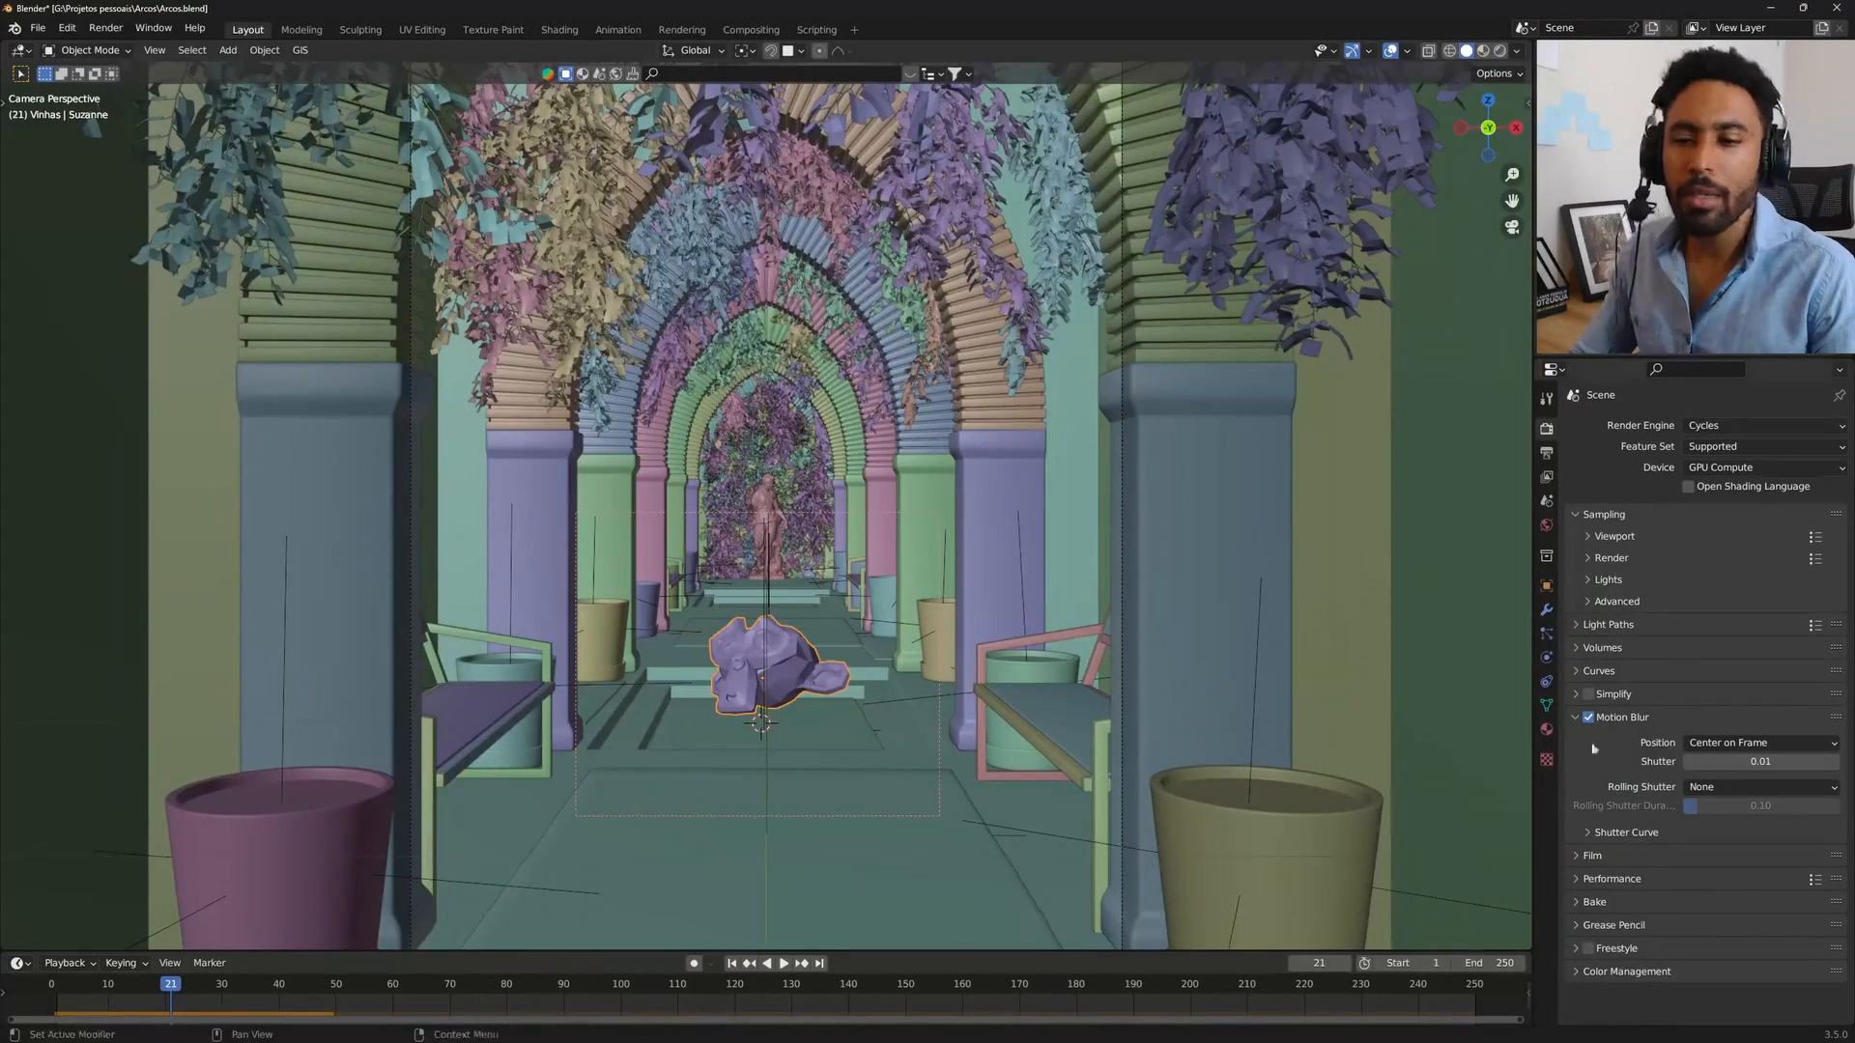
Step: Reset the motion blur shutter to its default 0.50 and render the current frame again
{"action": "left_click", "coordinate": [1732, 767]}
{"action": "key", "text": "Return"}
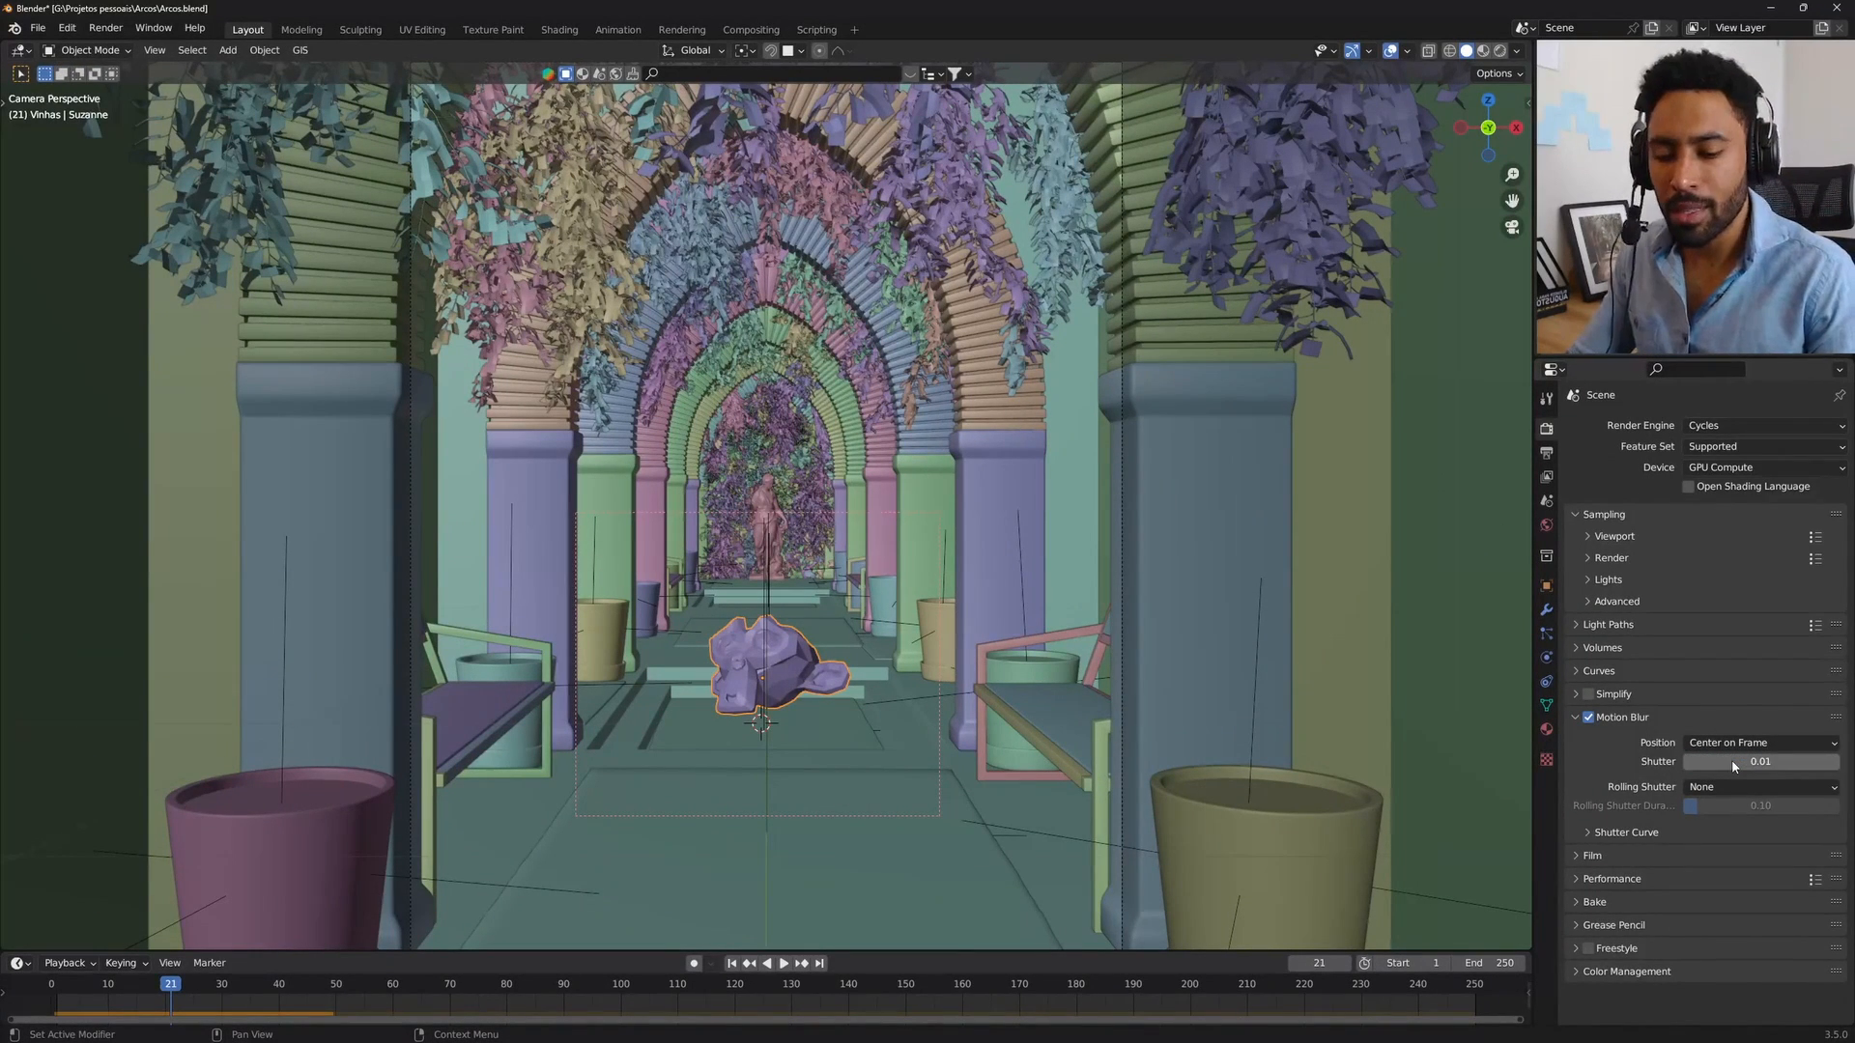
{"action": "key", "text": "BackSpace"}
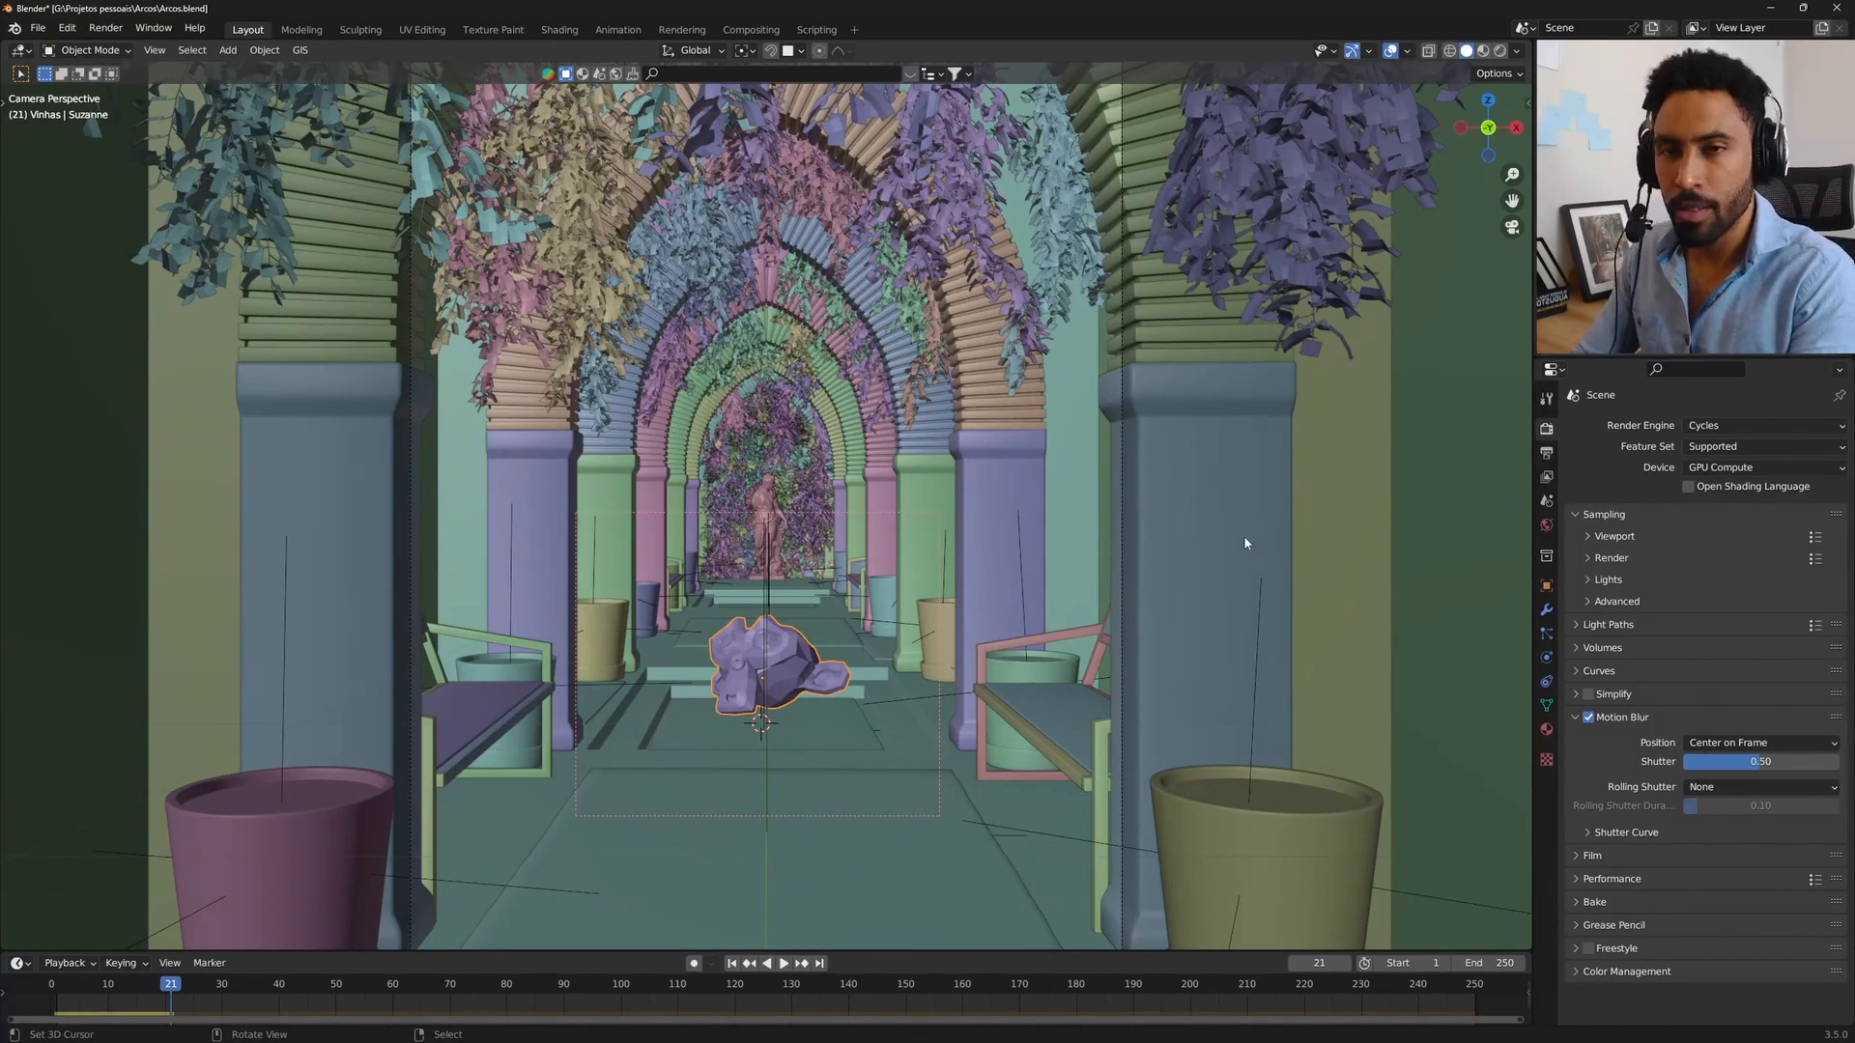
{"action": "key", "text": "F12"}
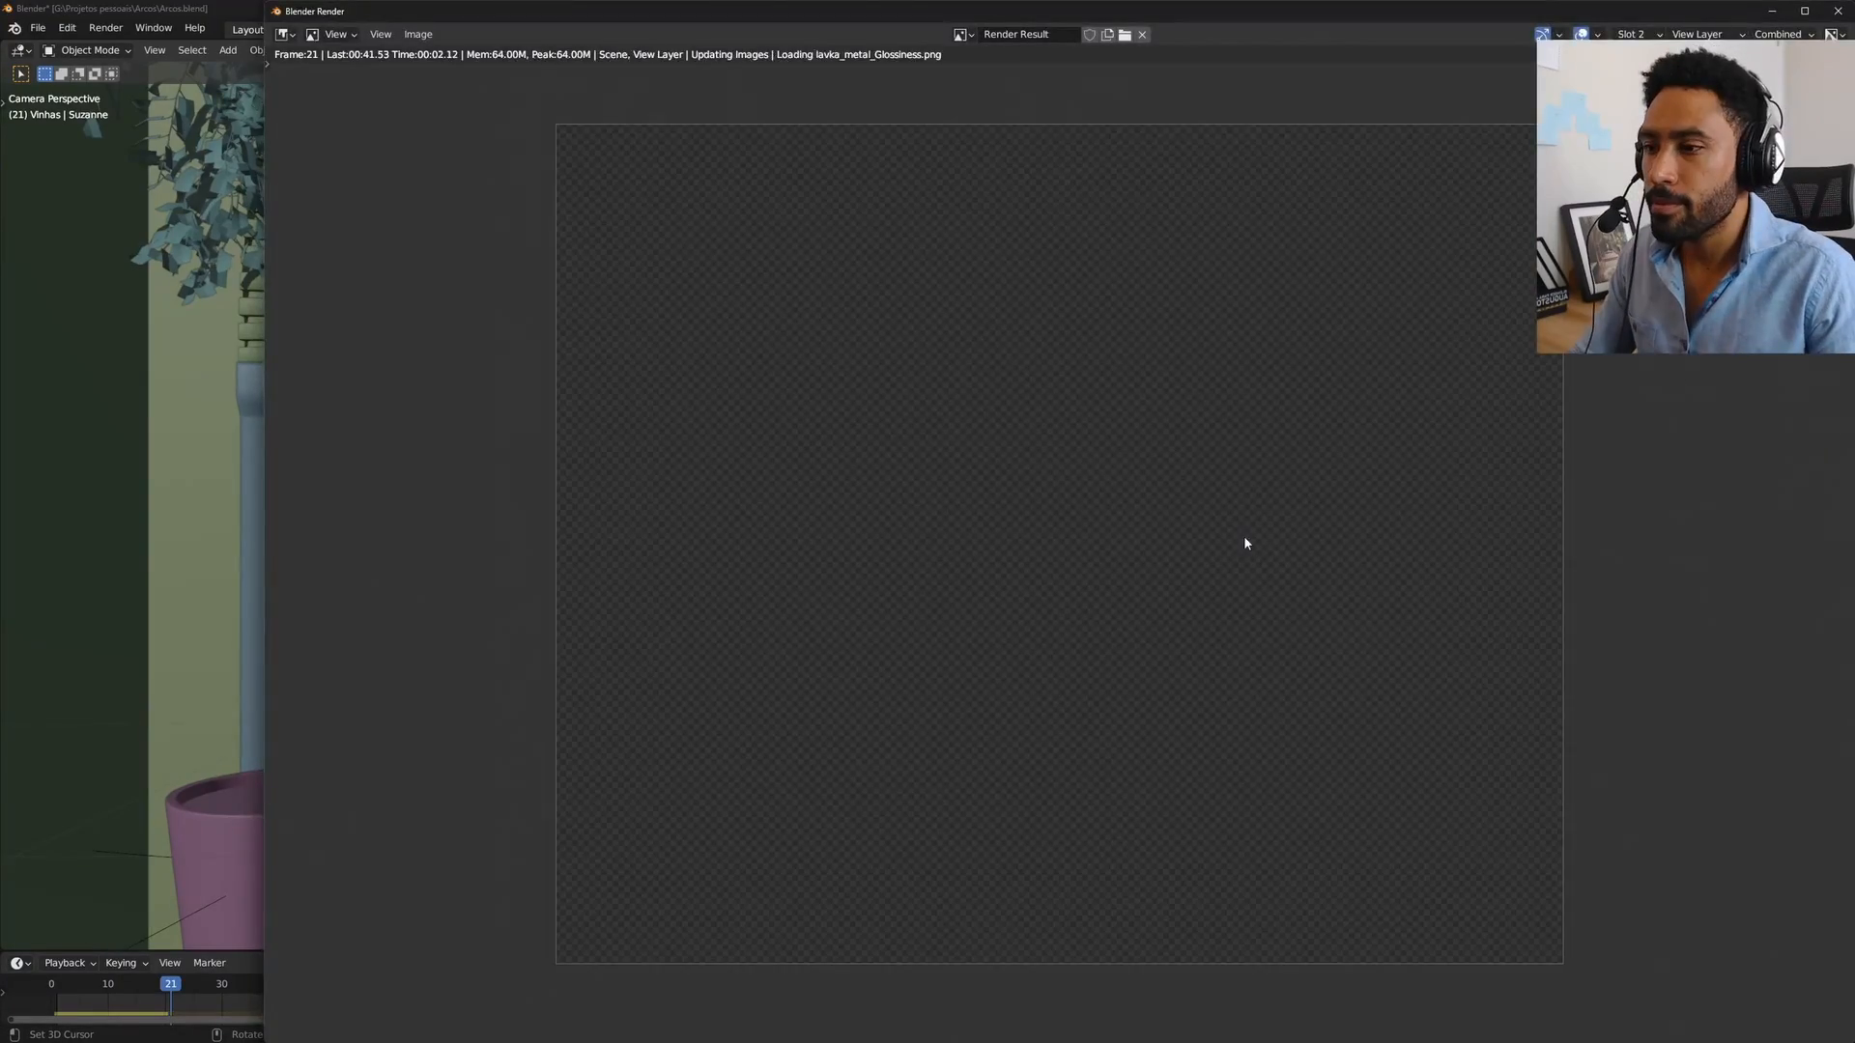
{"action": "left_click_drag", "start_coordinate": [1034, 15], "coordinate": [936, 14]}
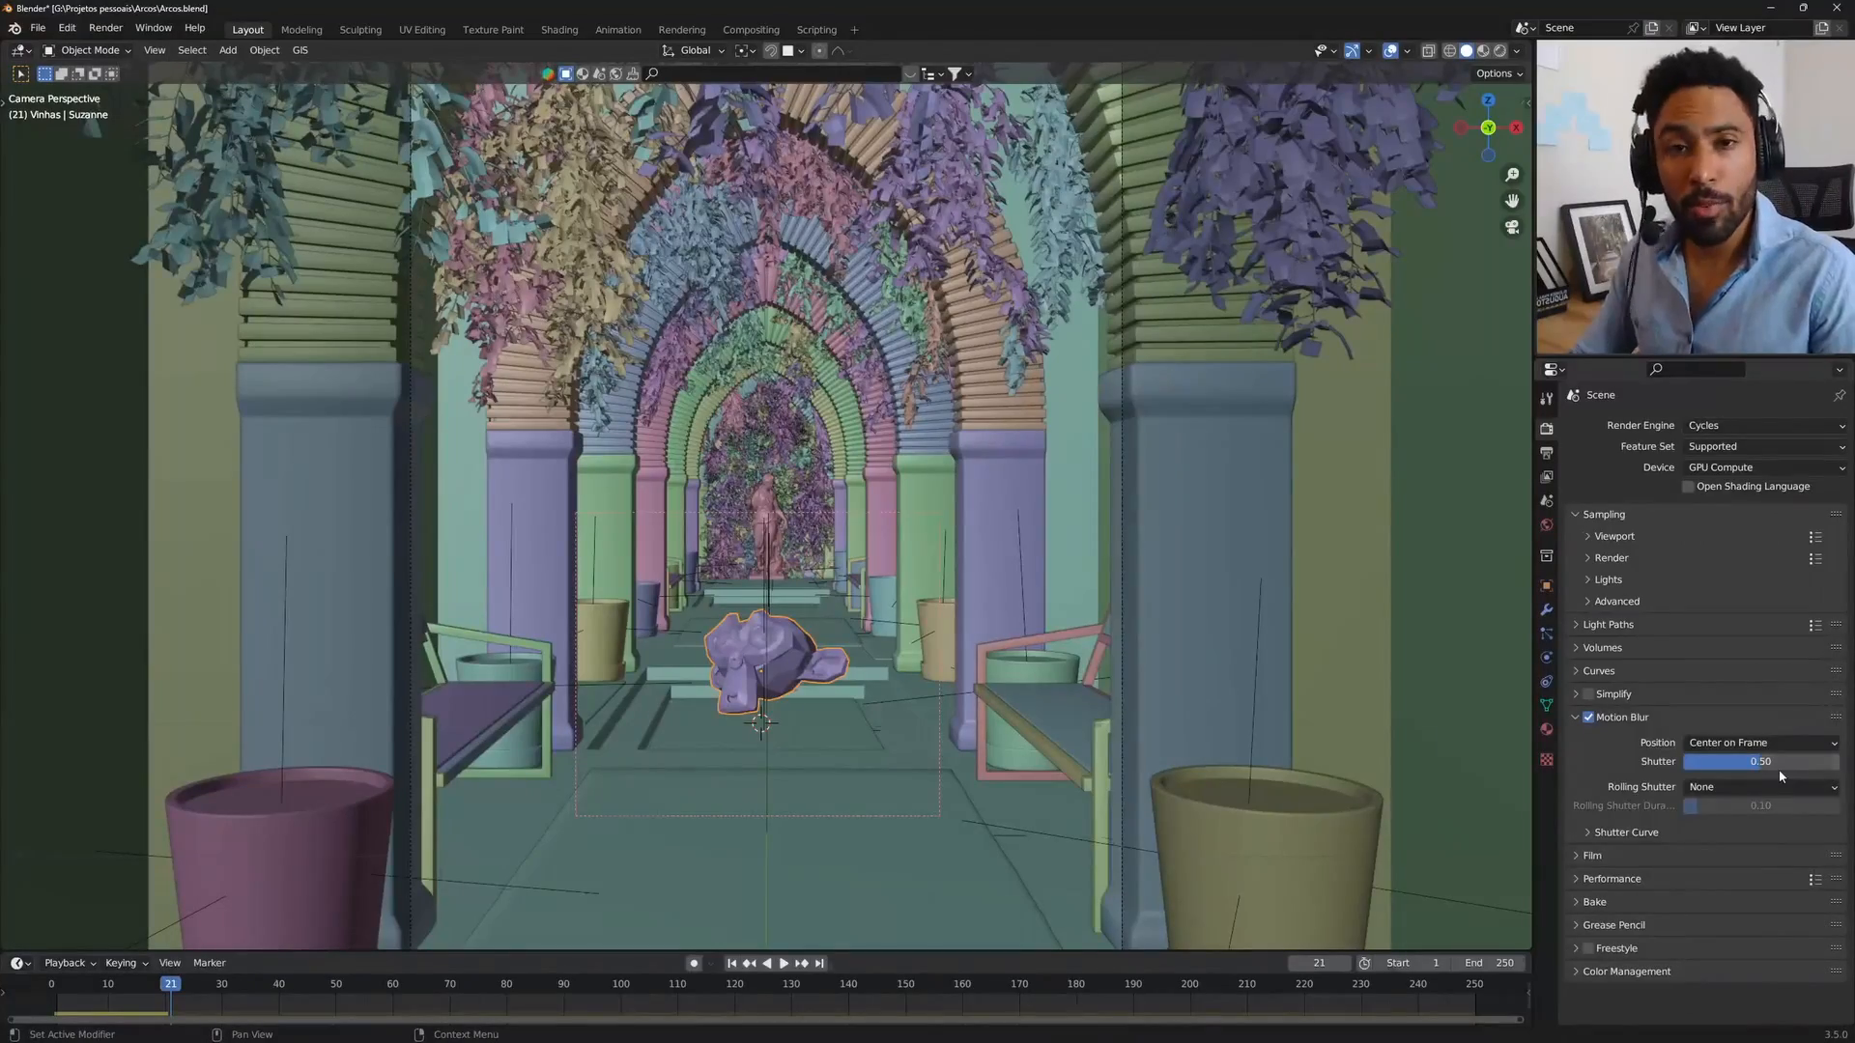
Step: Set the motion blur shutter to 1.00 and render the current frame for comparison
{"action": "left_click_drag", "start_coordinate": [1760, 762], "coordinate": [1816, 761]}
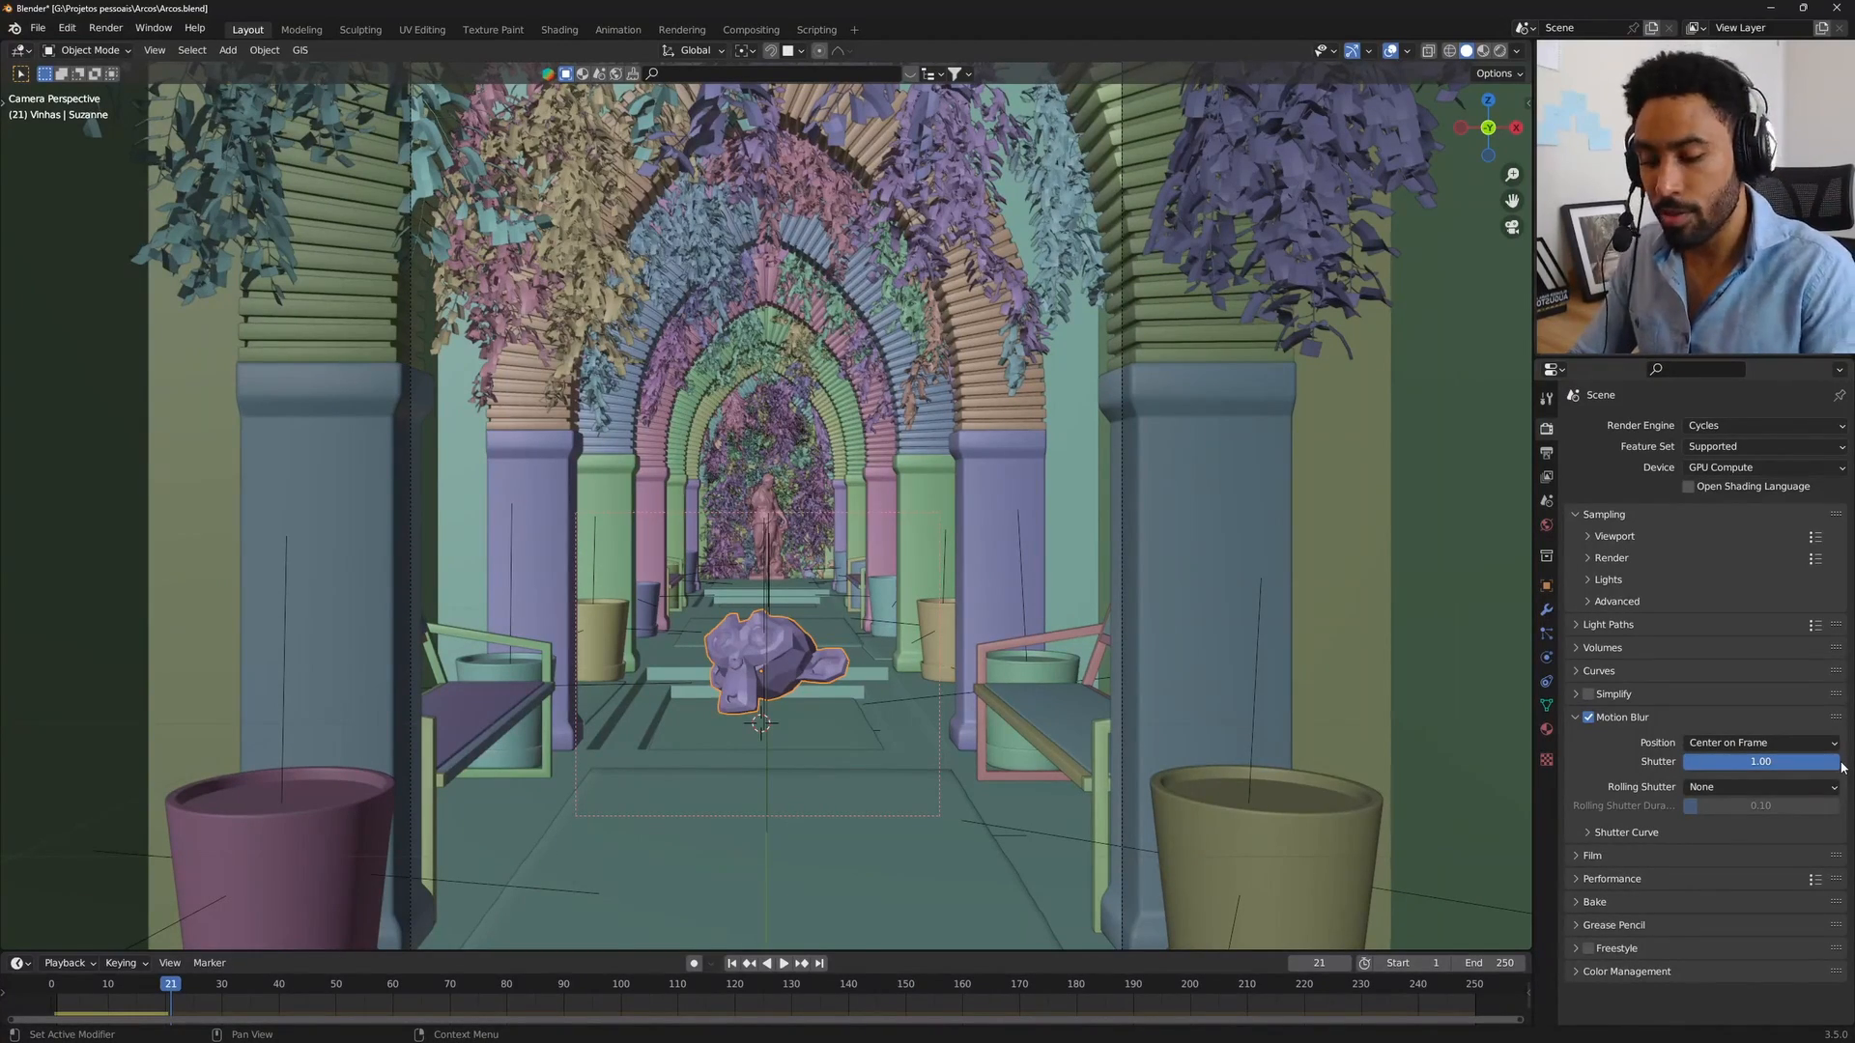
{"action": "key", "text": "F12"}
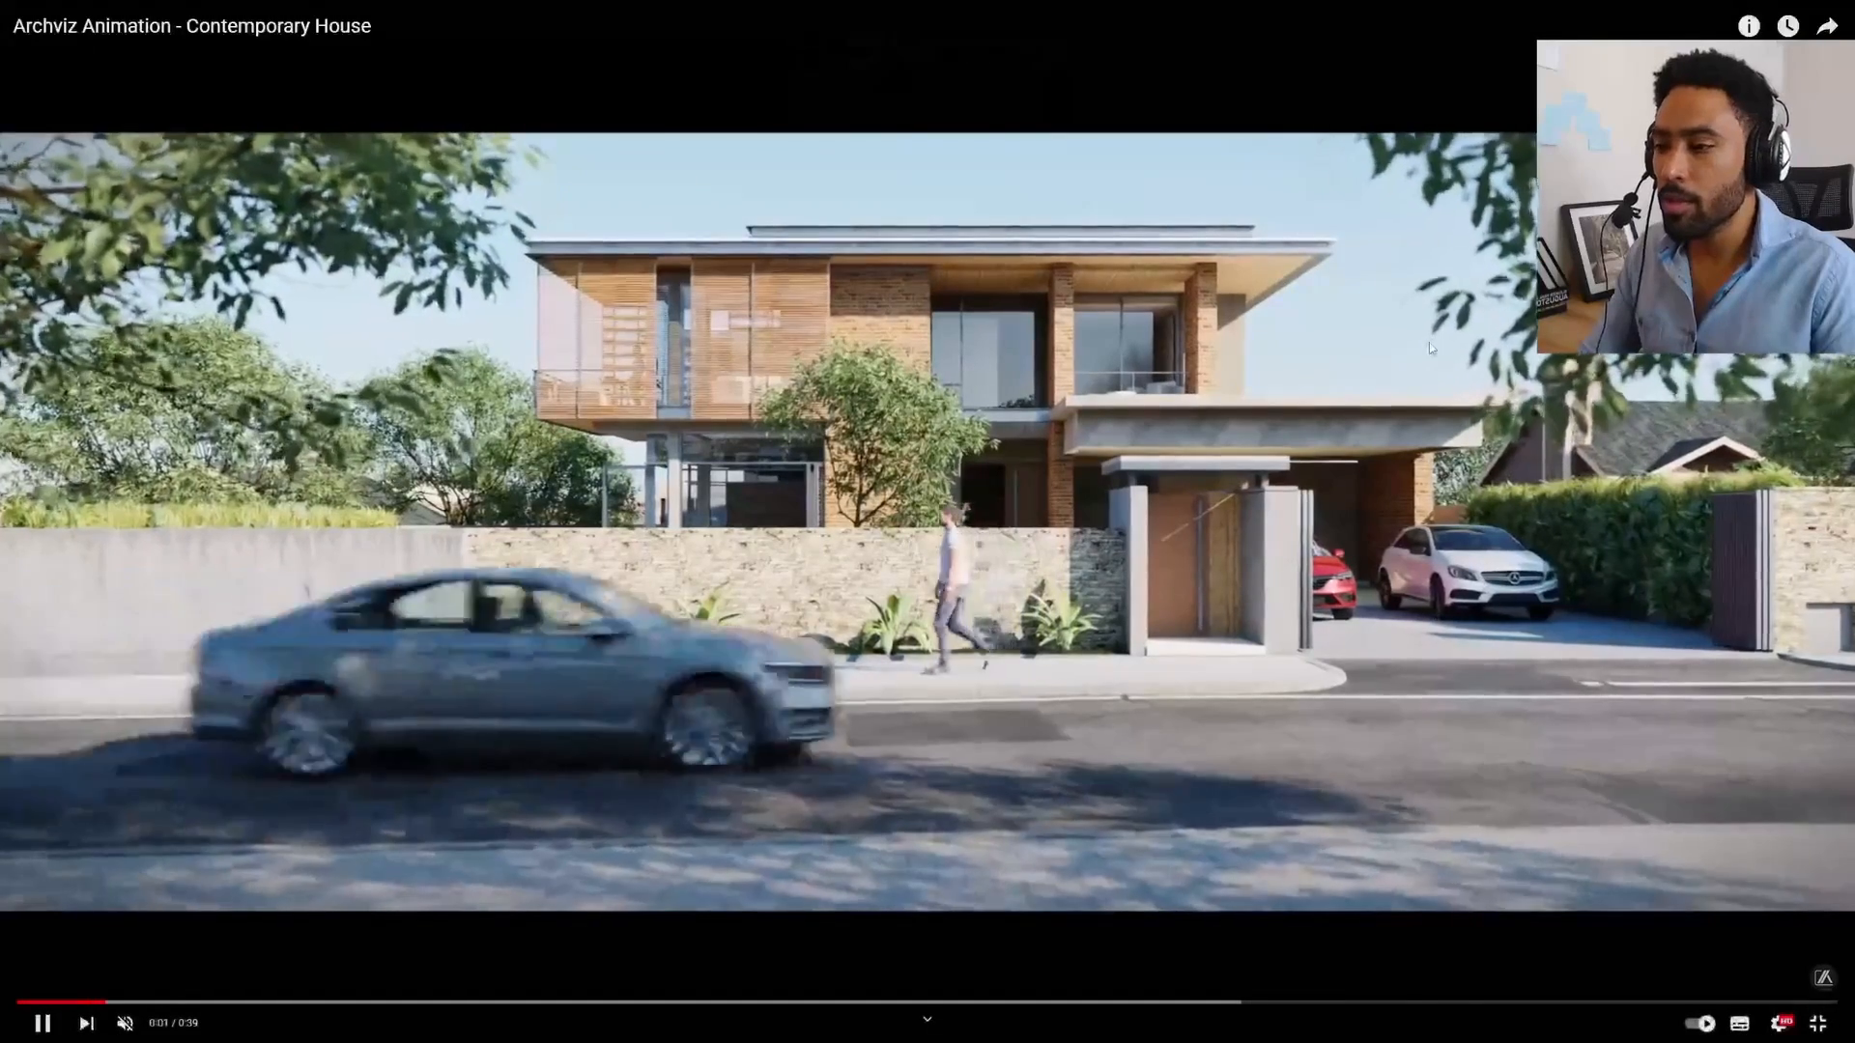
{"action": "left_click", "coordinate": [1429, 342]}
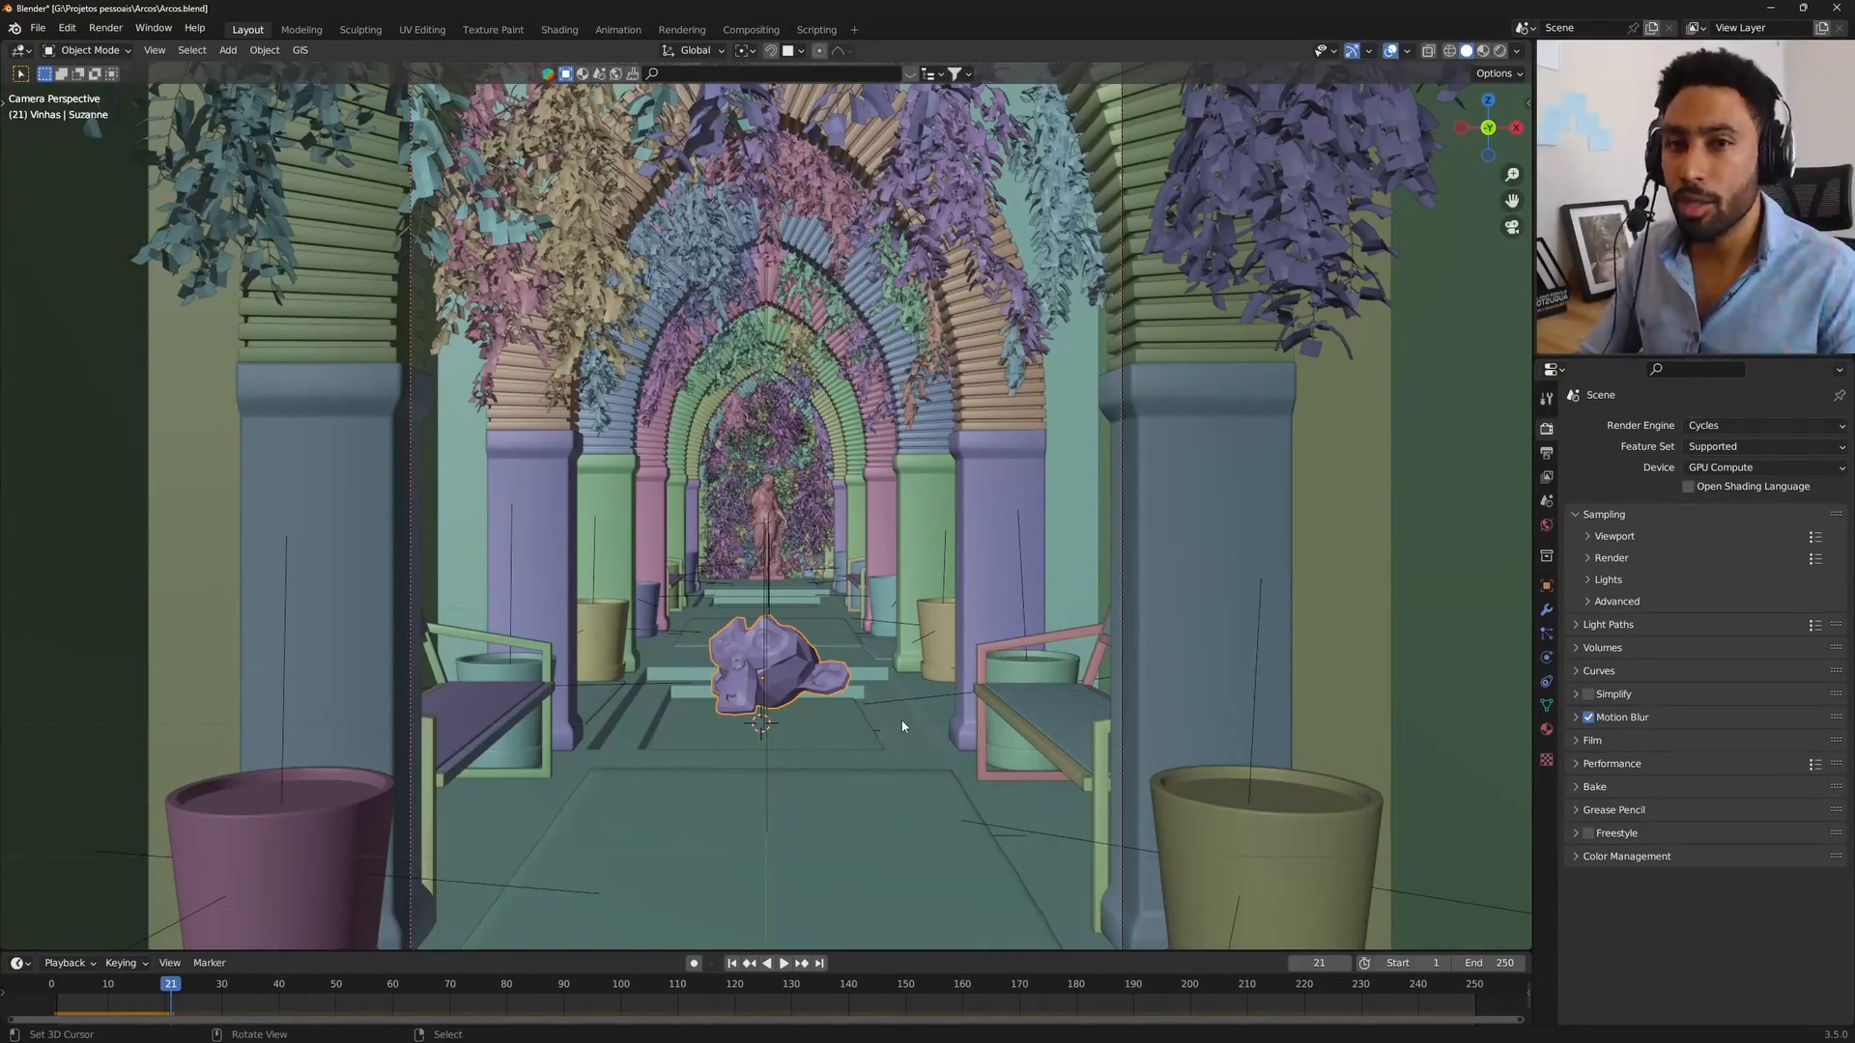
Step: Switch the viewport to rendered shading, select the camera and turn off its Depth of Field
{"action": "key", "text": "z"}
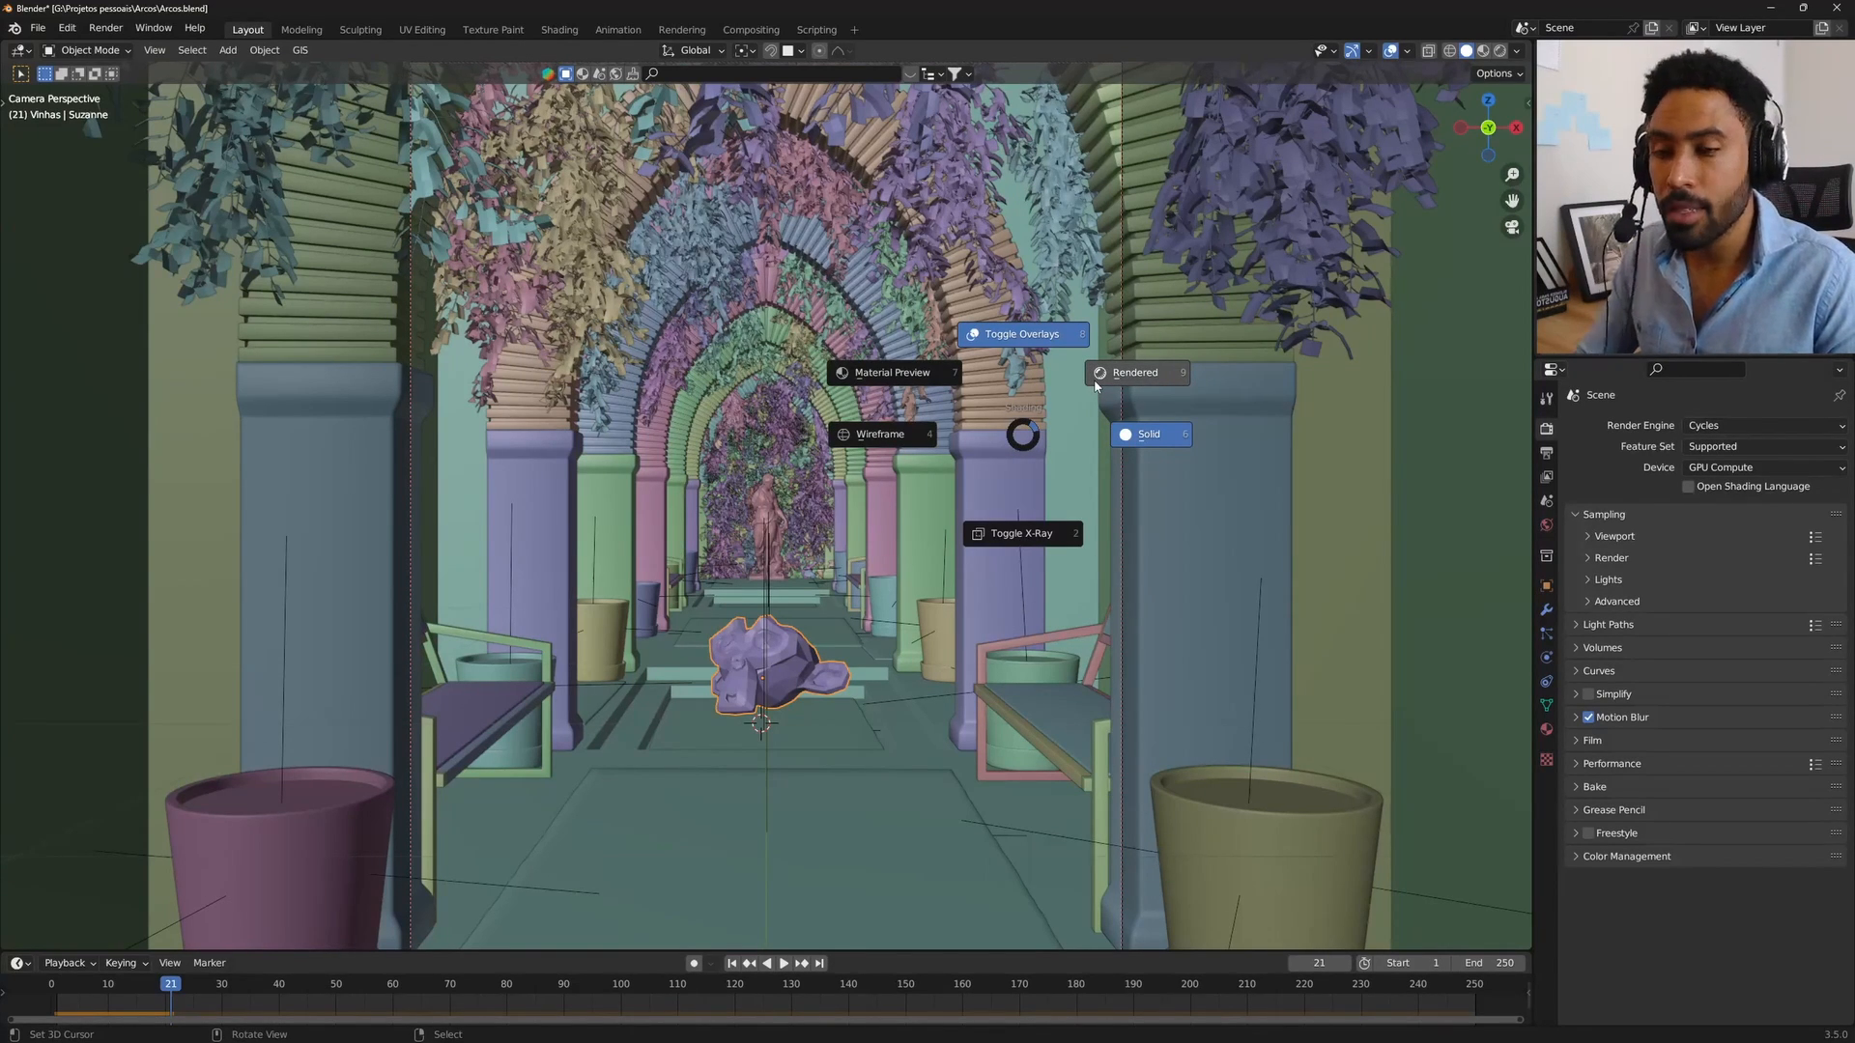
{"action": "left_click", "coordinate": [1122, 220]}
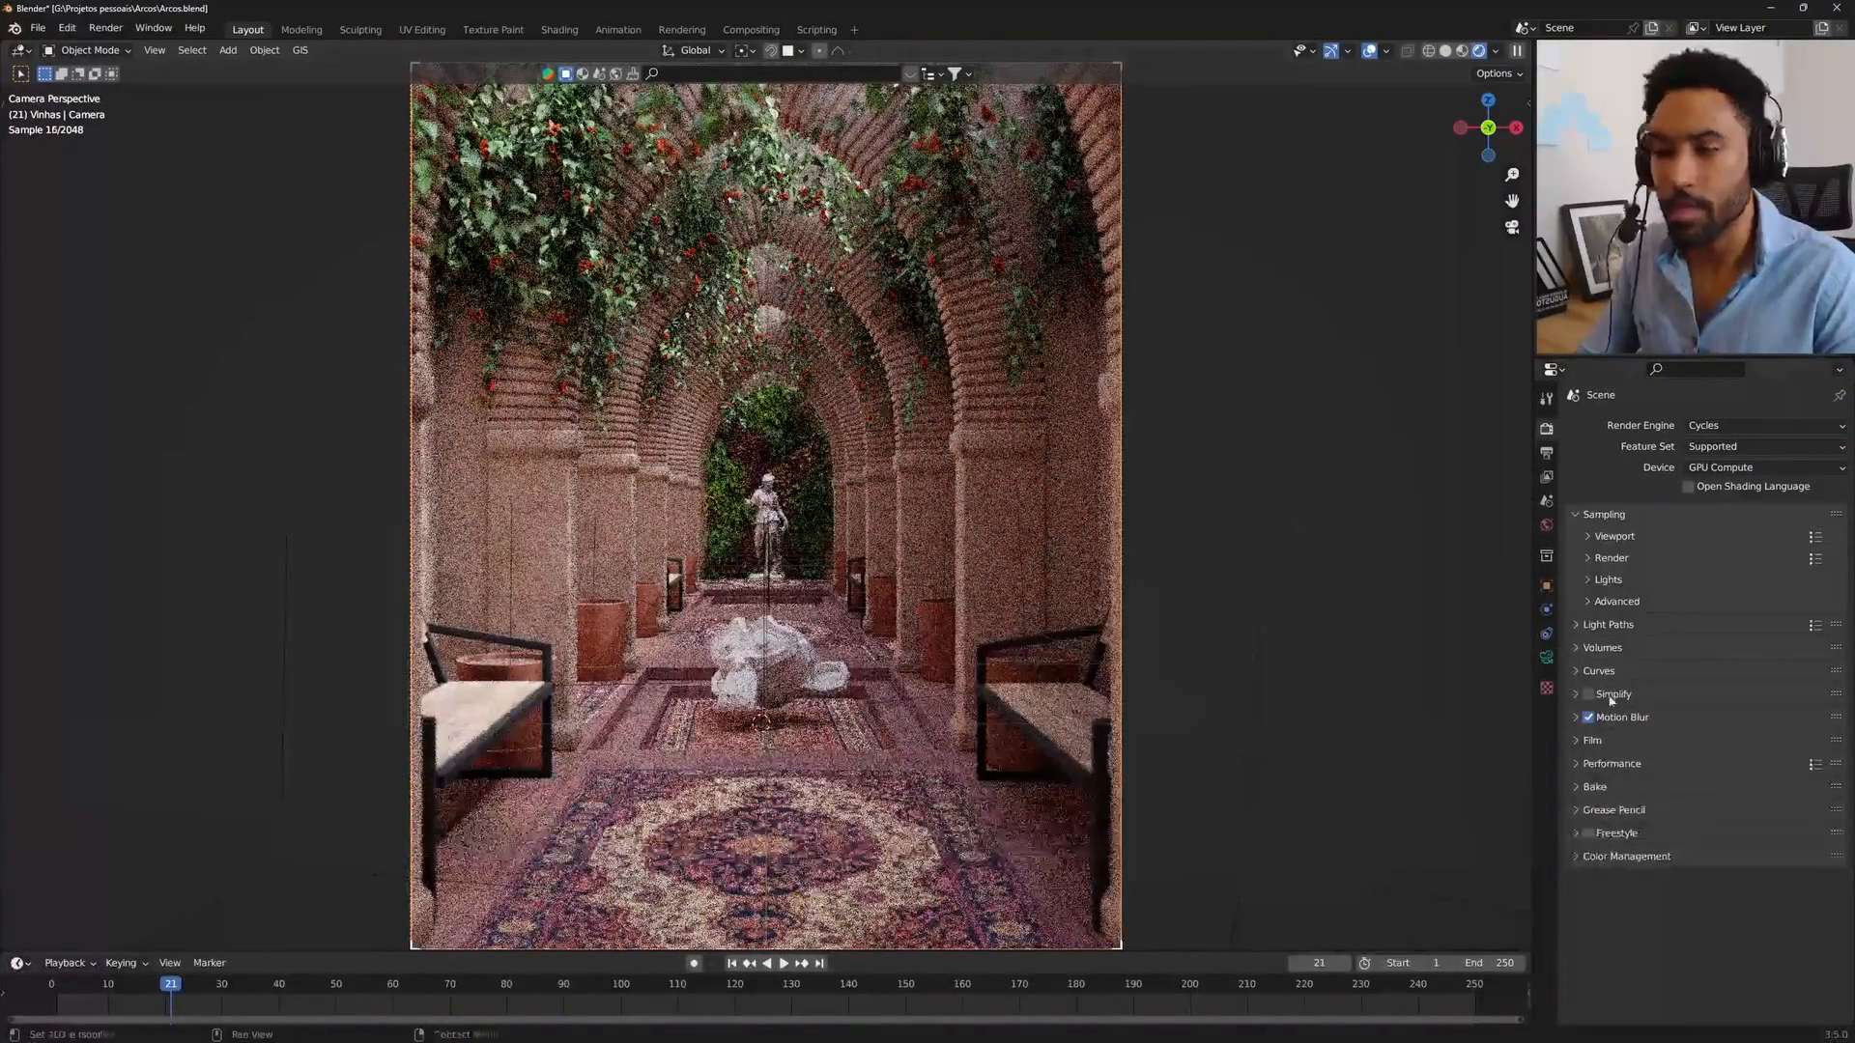
{"action": "left_click", "coordinate": [1547, 658]}
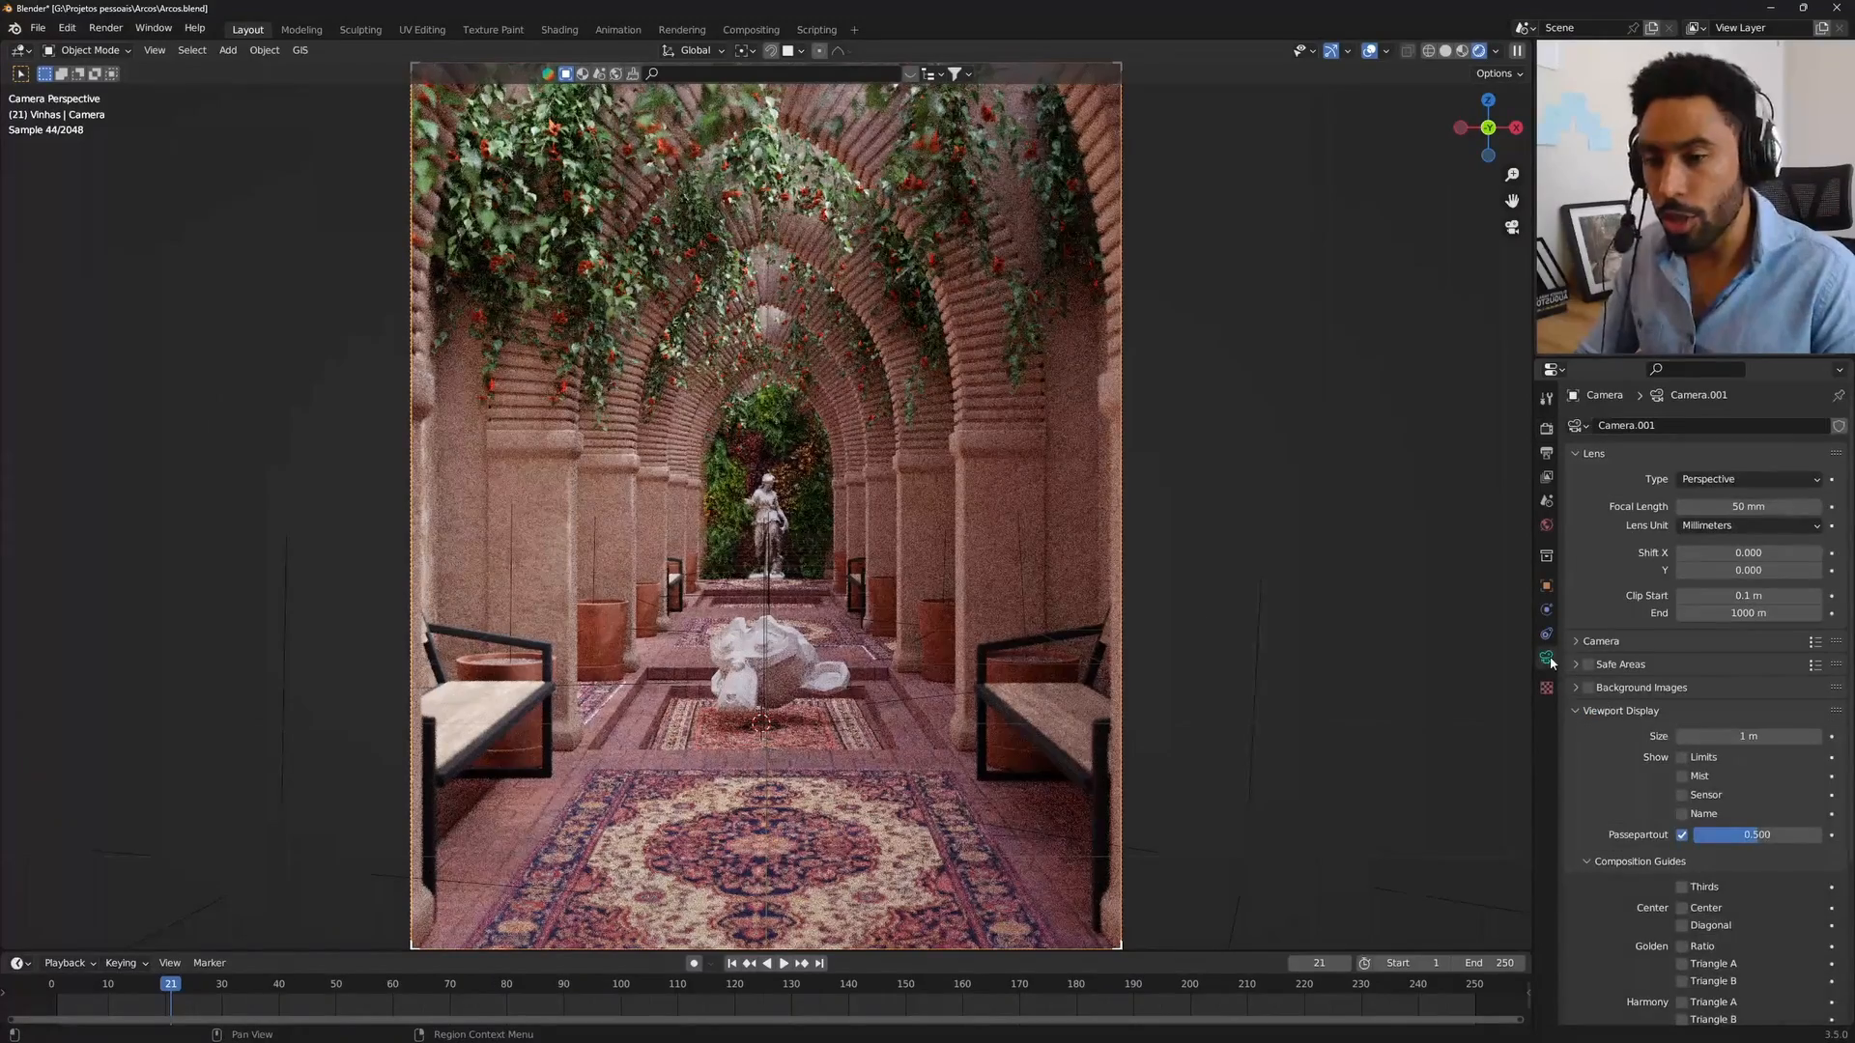
{"action": "left_click", "coordinate": [1625, 733]}
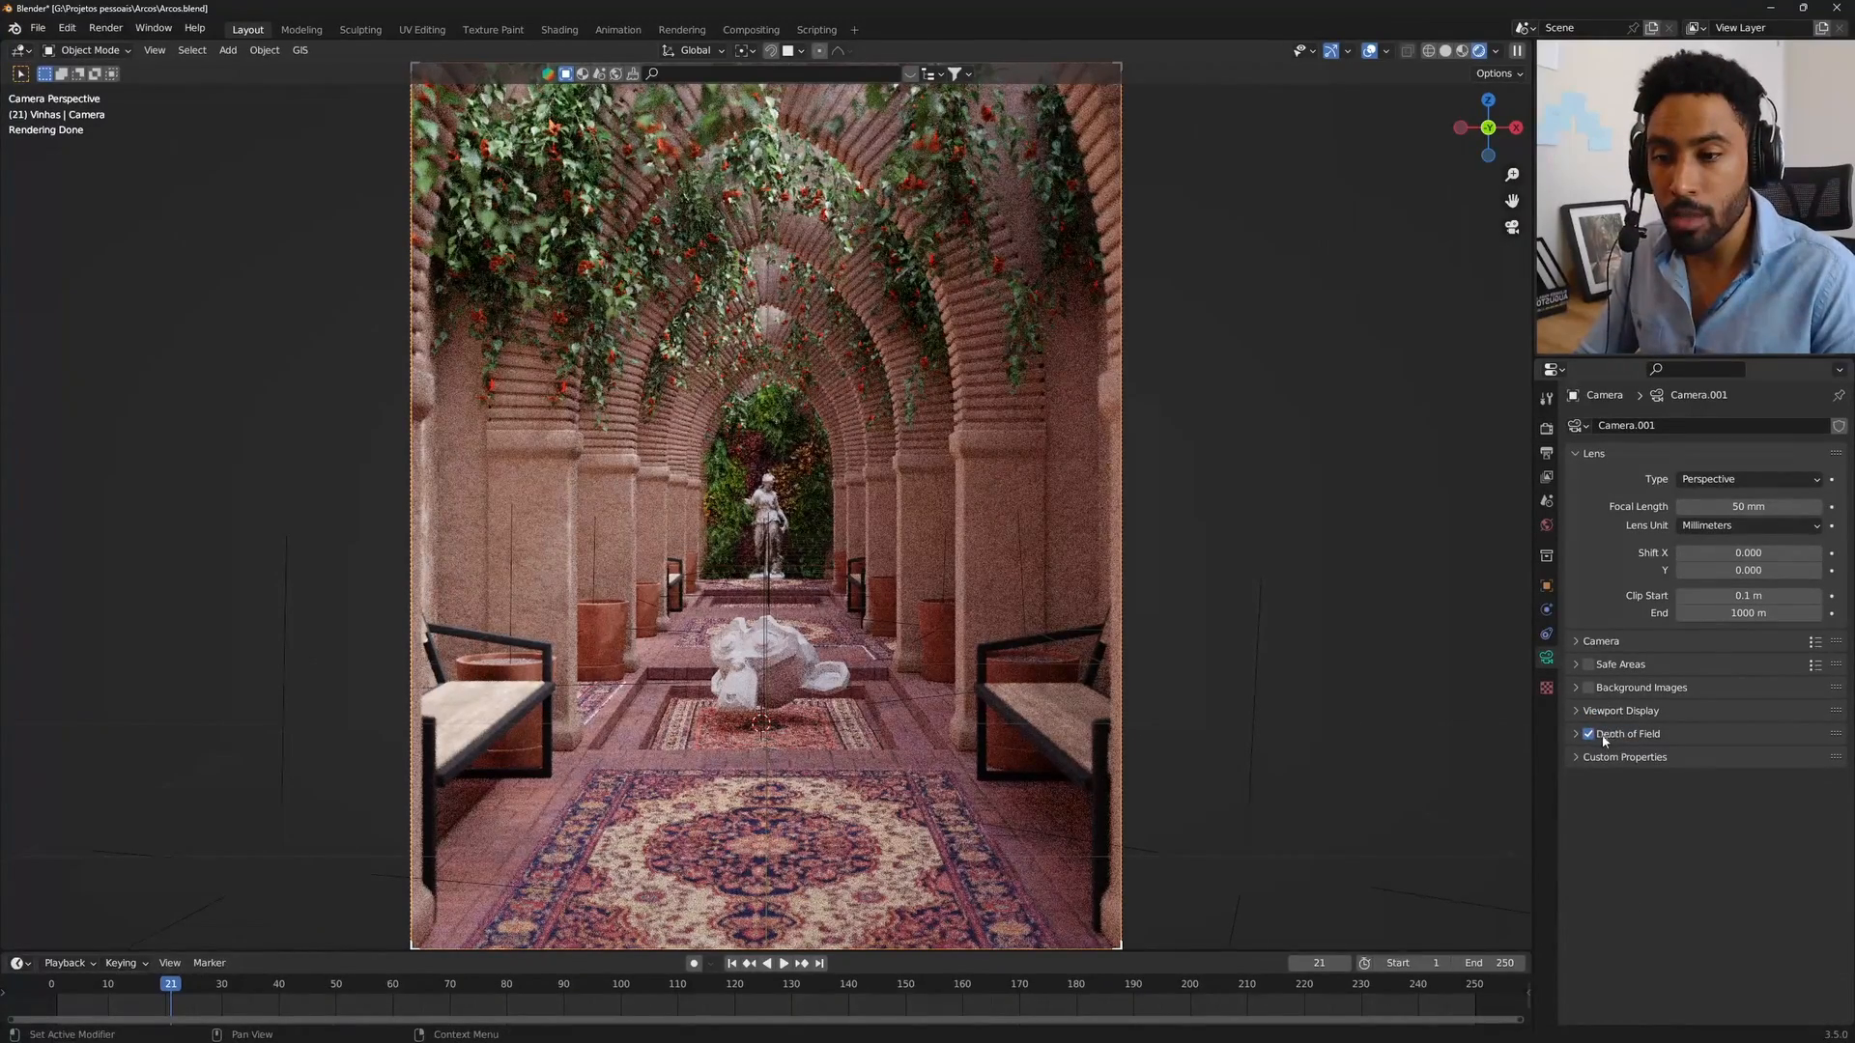
{"action": "left_click", "coordinate": [1589, 735]}
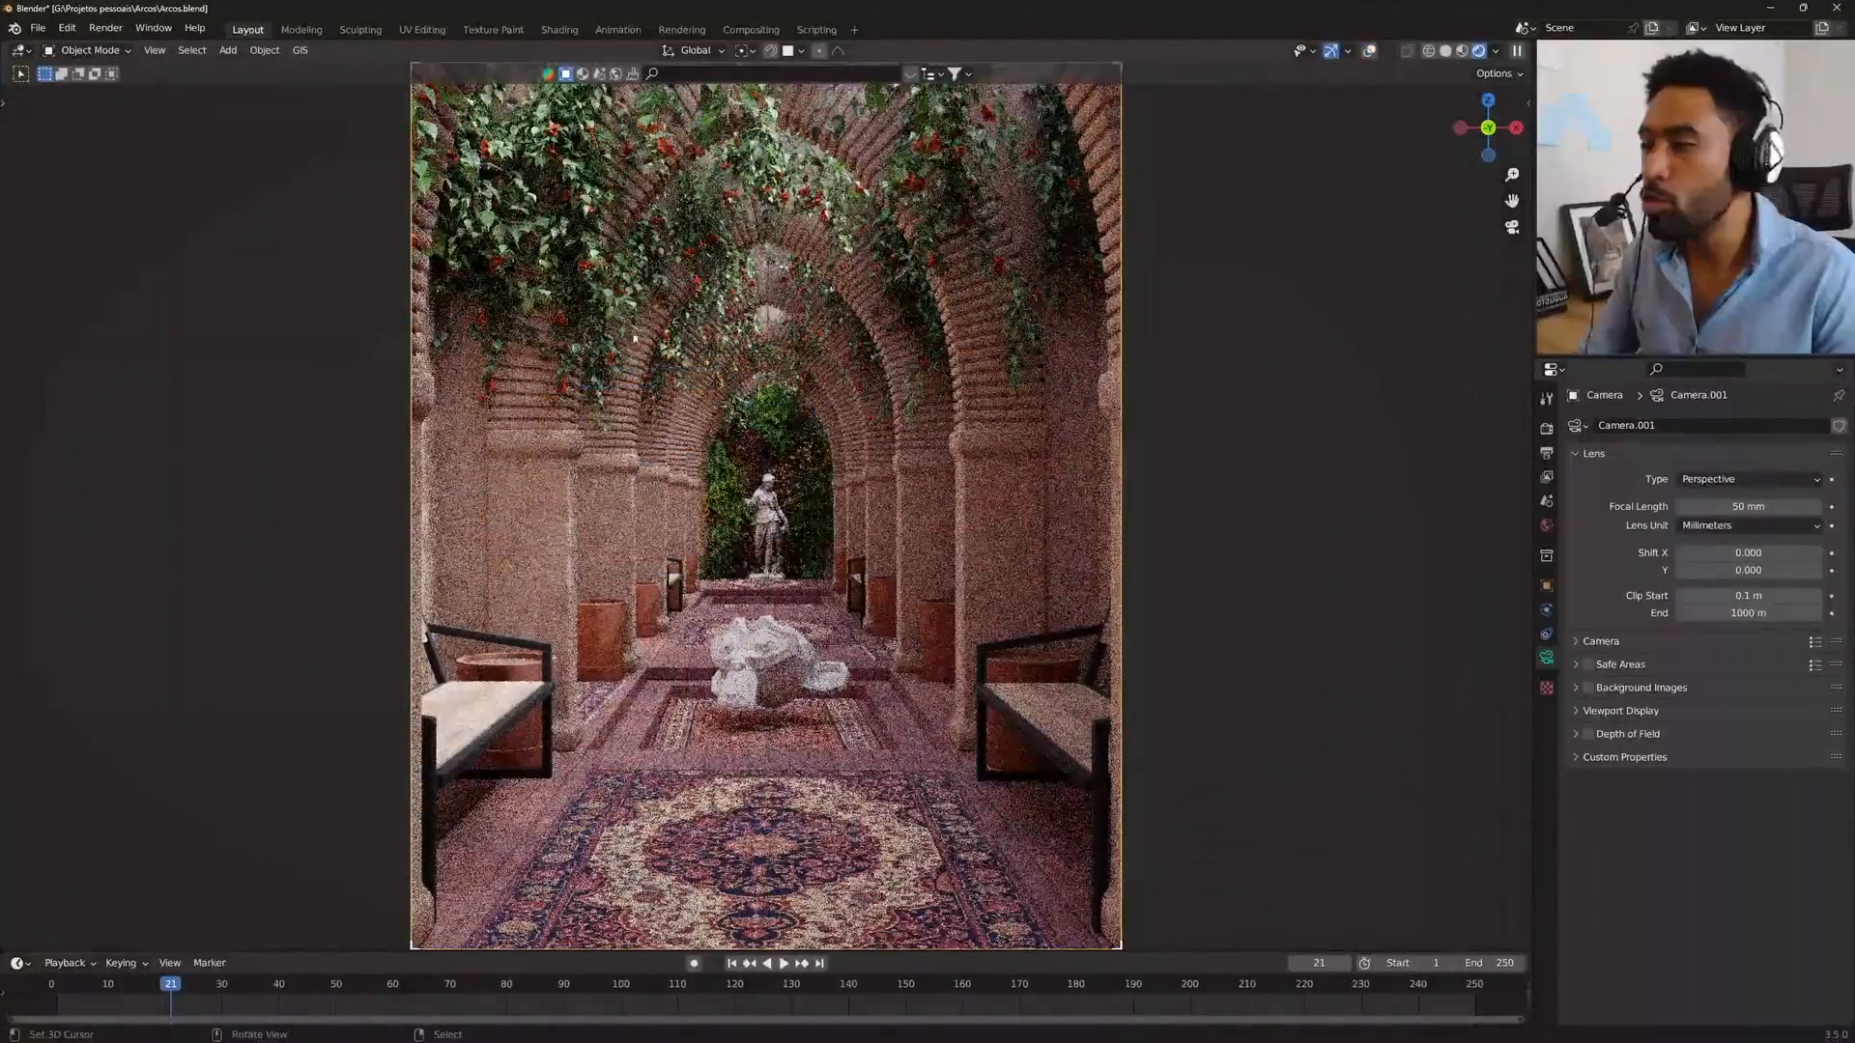
Step: Hide the viewport overlays and examine the foreground bench and clay pot up close without depth of field
{"action": "key", "text": "alt+shift+z"}
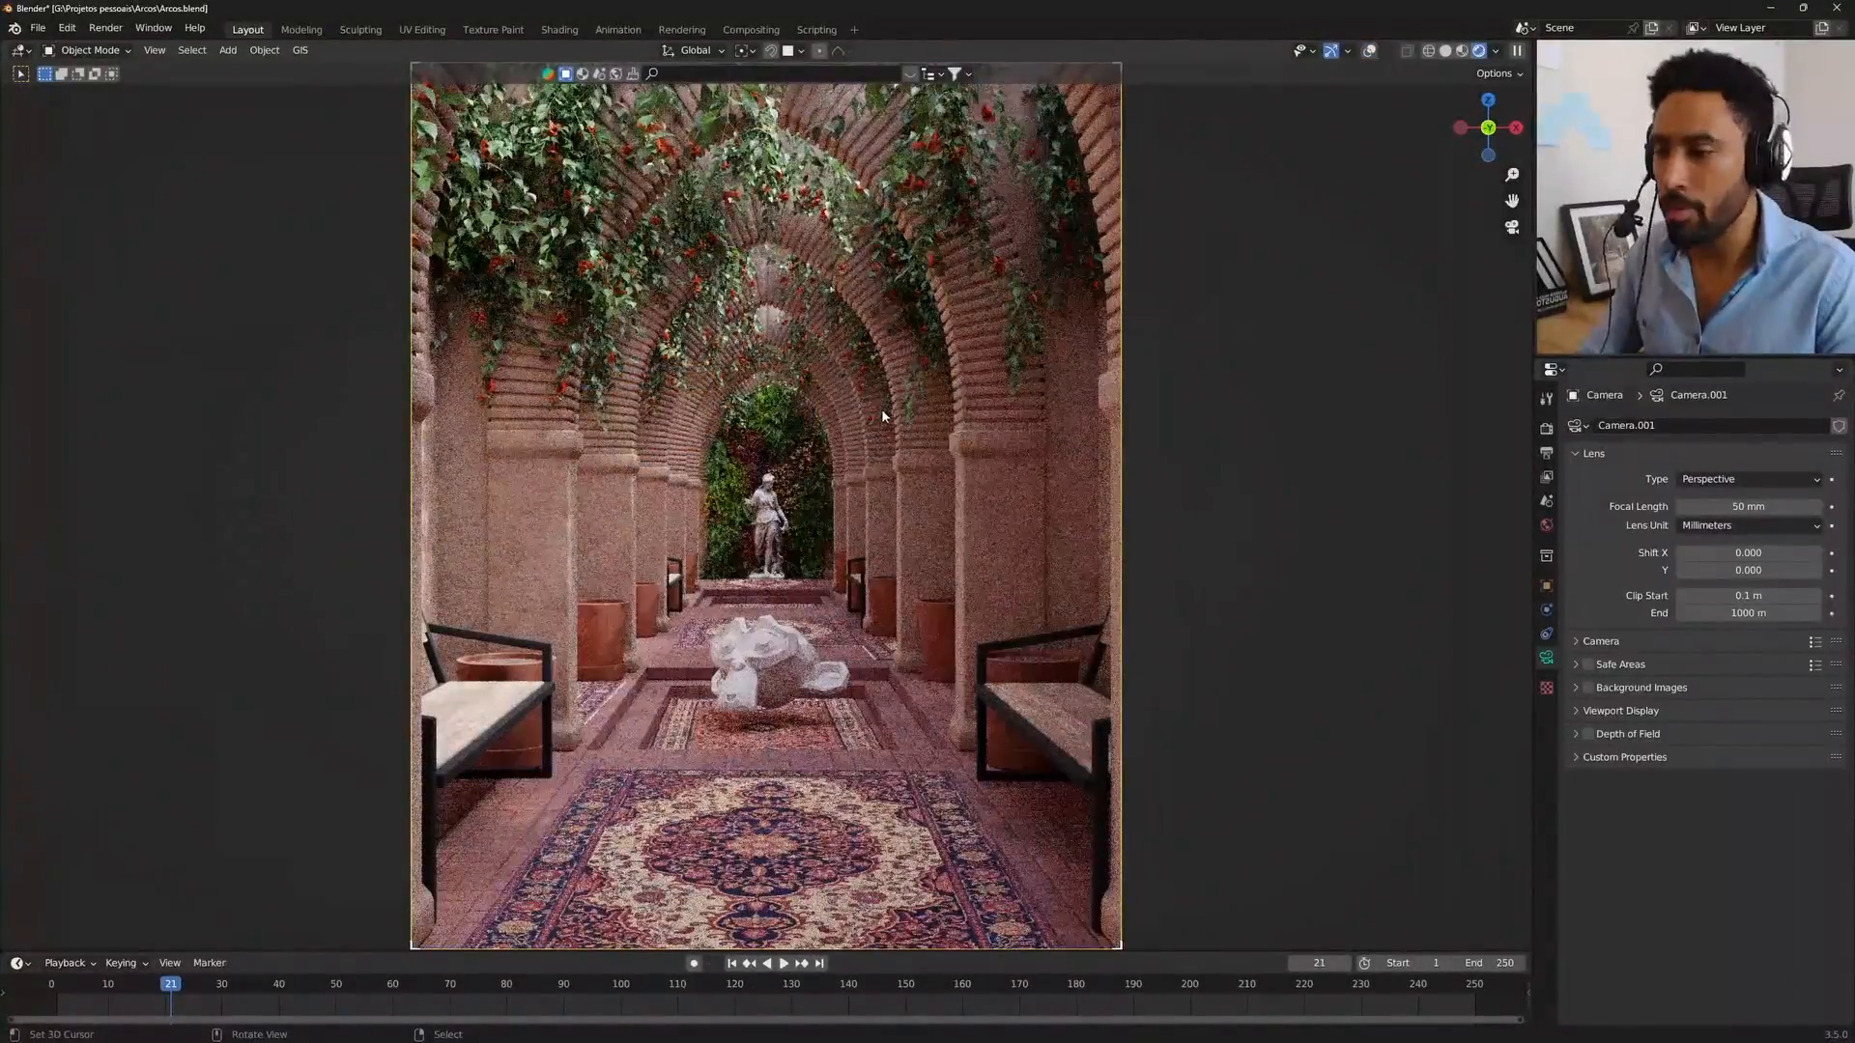
{"action": "middle_click_drag", "start_coordinate": [506, 745], "coordinate": [750, 470], "text": "shift"}
{"action": "scroll", "coordinate": [741, 613], "scroll_direction": "up", "scroll_amount": 8}
{"action": "scroll", "coordinate": [756, 480], "scroll_direction": "up", "scroll_amount": 5}
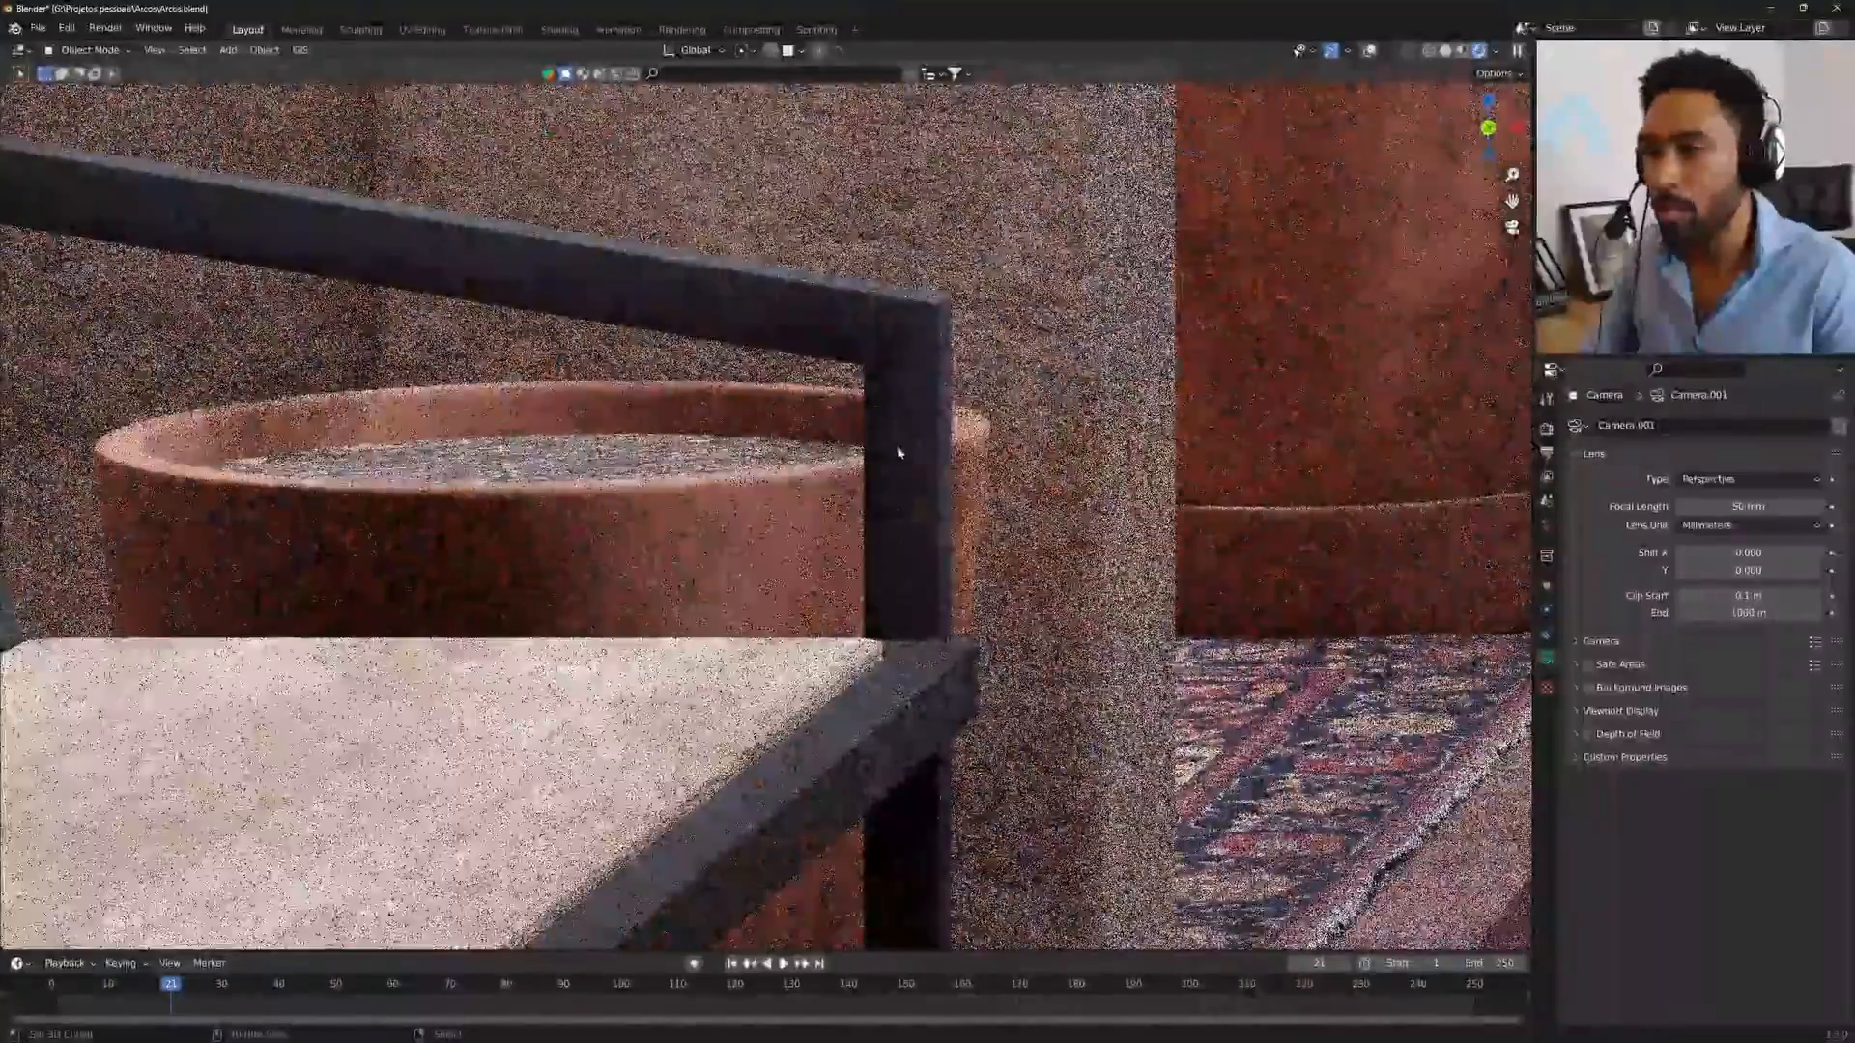
{"action": "scroll", "coordinate": [899, 452], "scroll_direction": "down", "scroll_amount": 8}
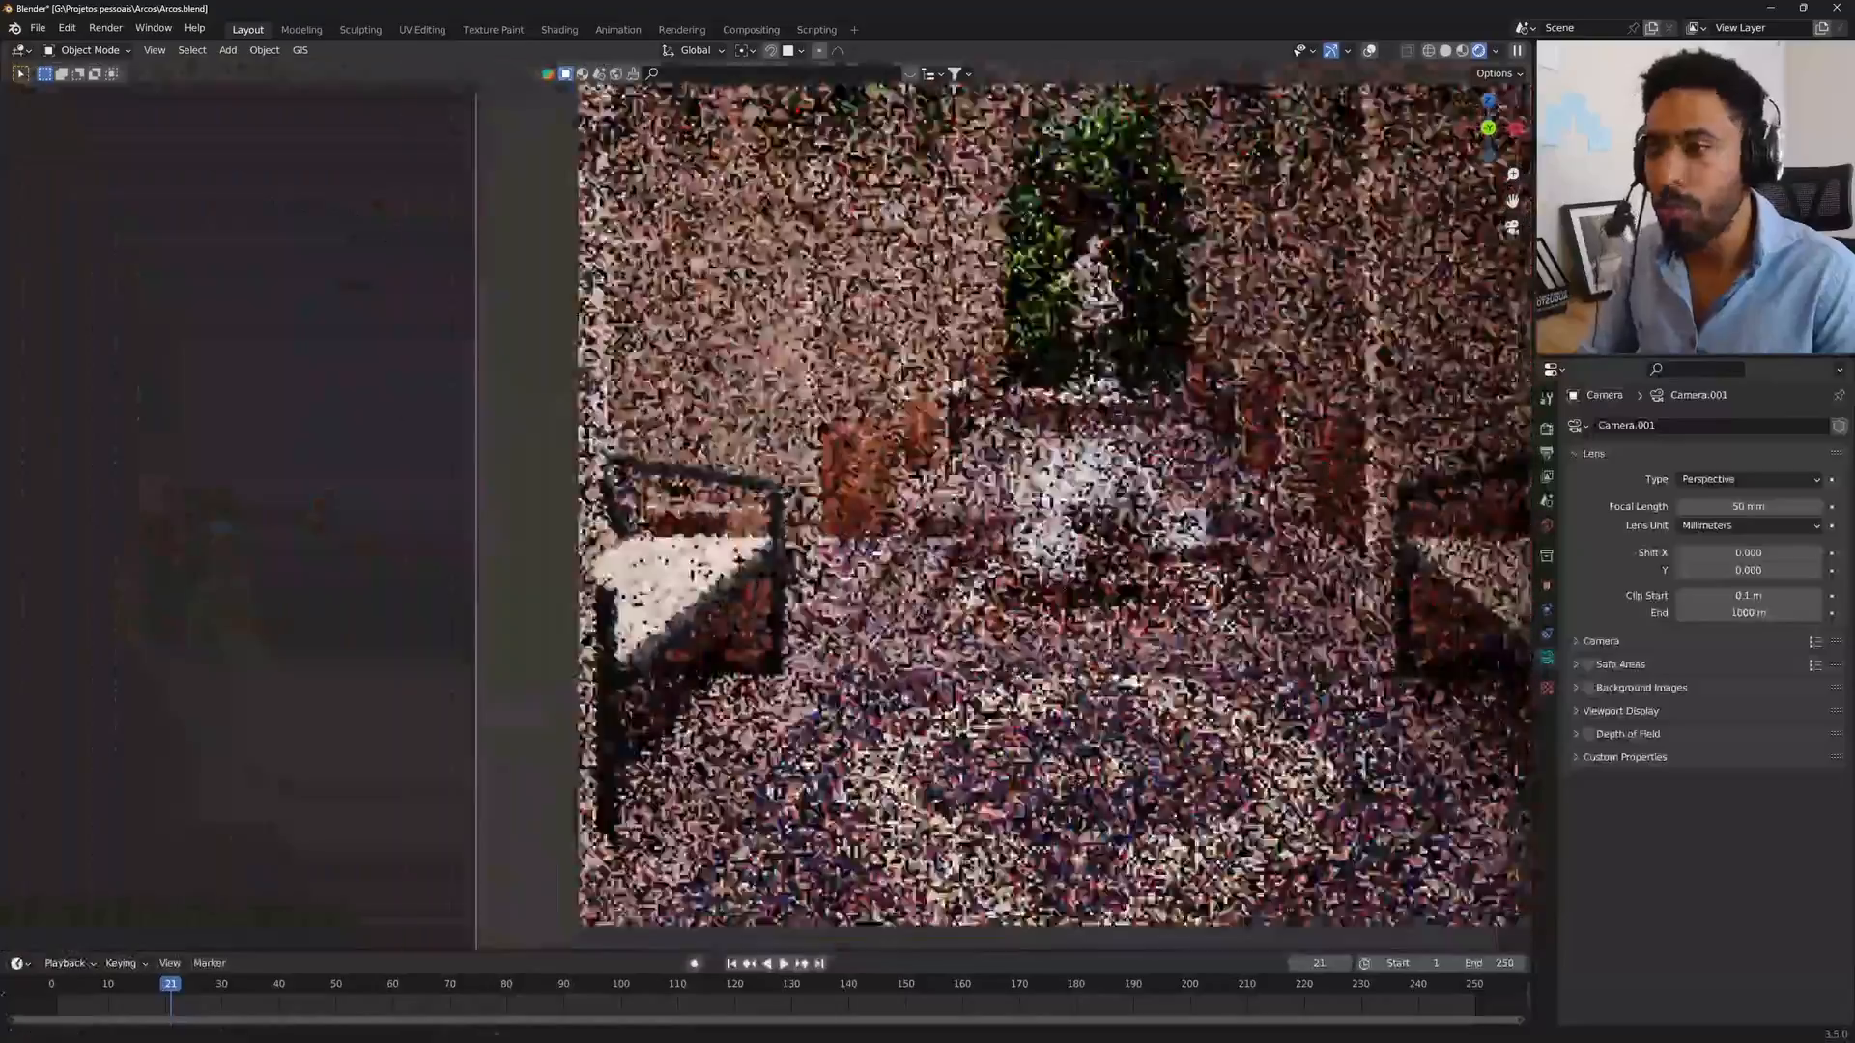
Step: Turn the camera's Depth of Field back on and clear its focus object
{"action": "scroll", "coordinate": [899, 453], "scroll_direction": "up", "scroll_amount": 12}
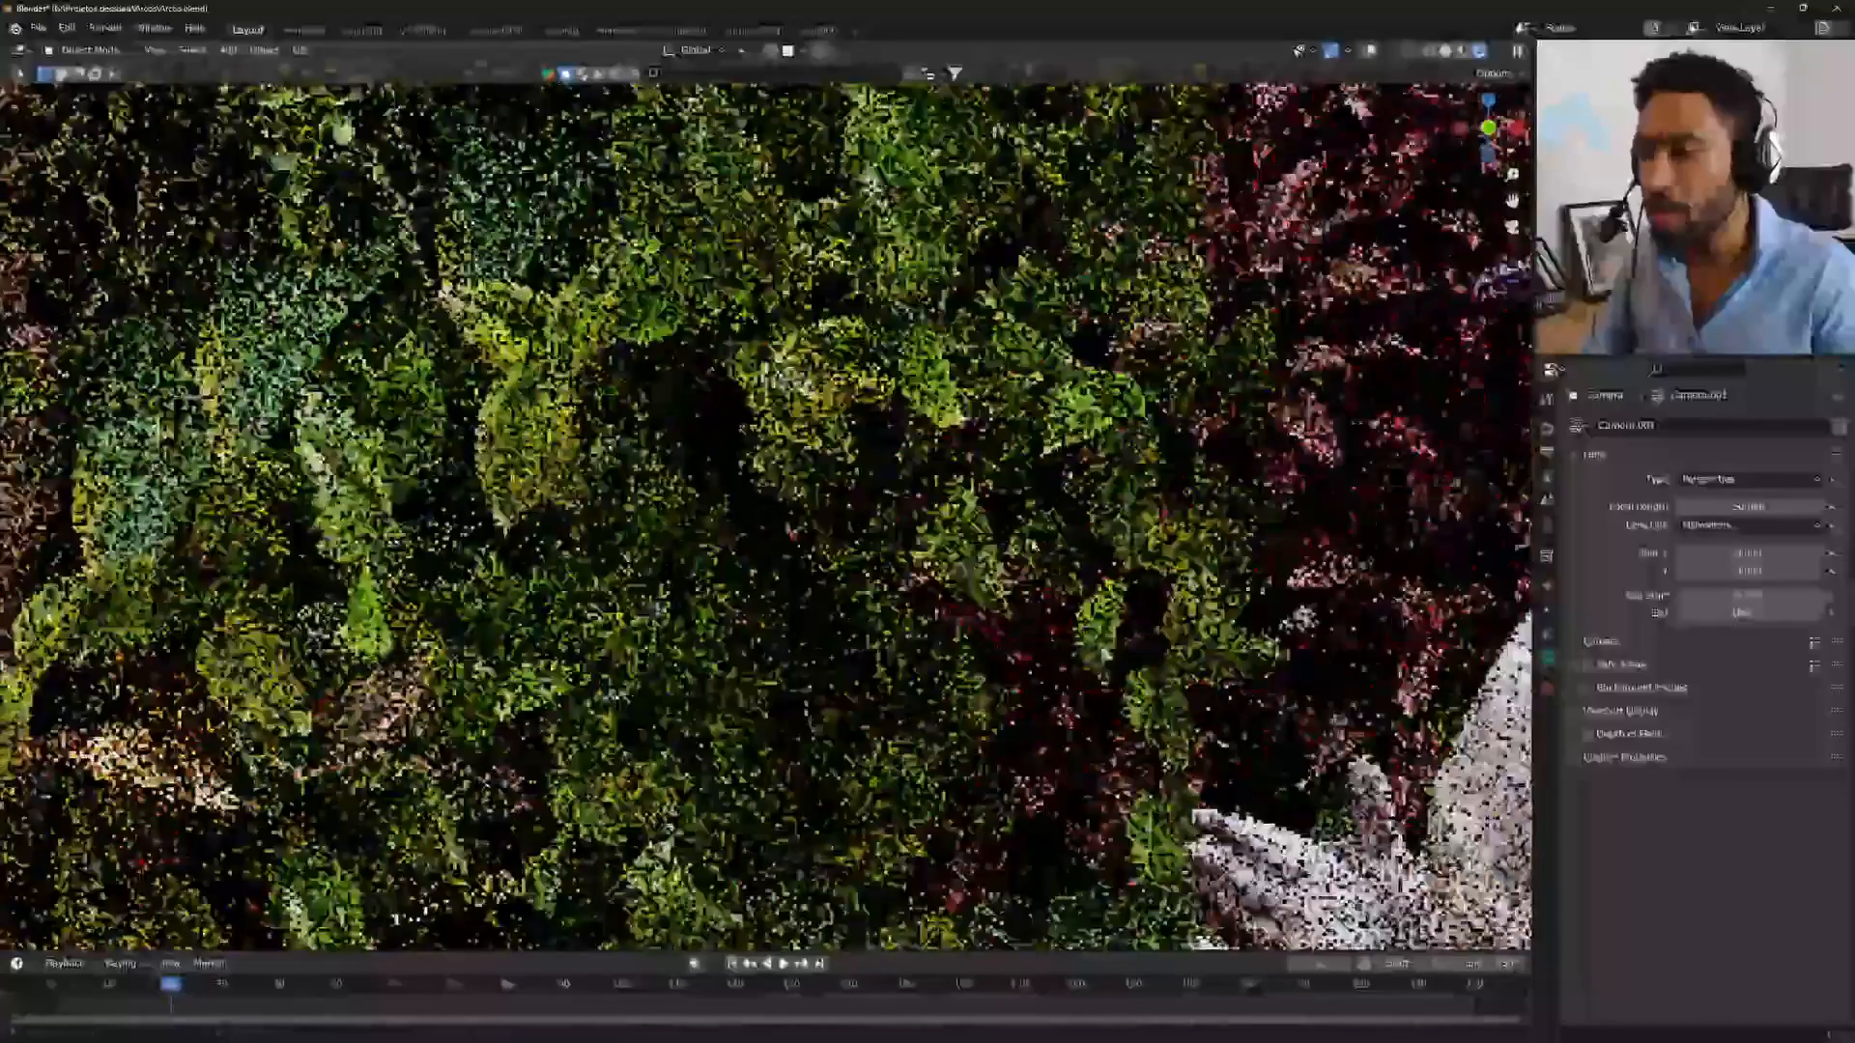
{"action": "scroll", "coordinate": [979, 532], "scroll_direction": "up", "scroll_amount": 4}
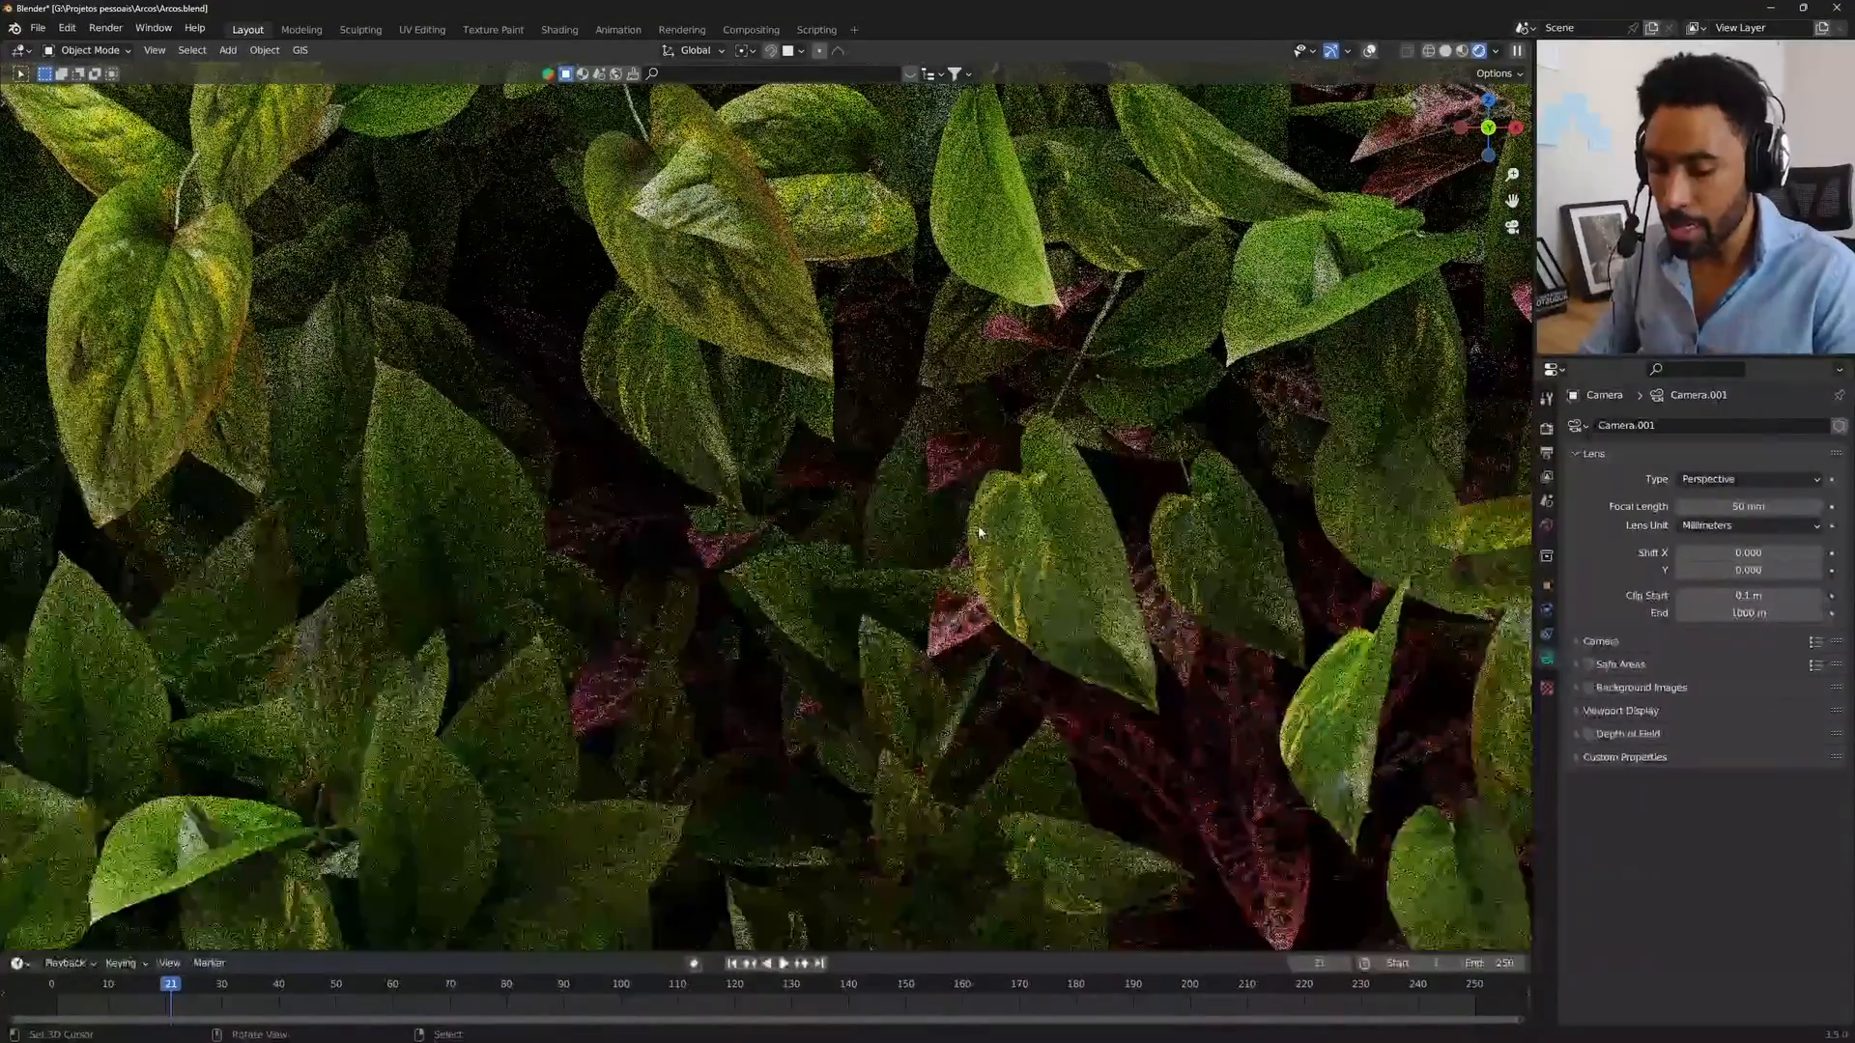
{"action": "key", "text": "Home"}
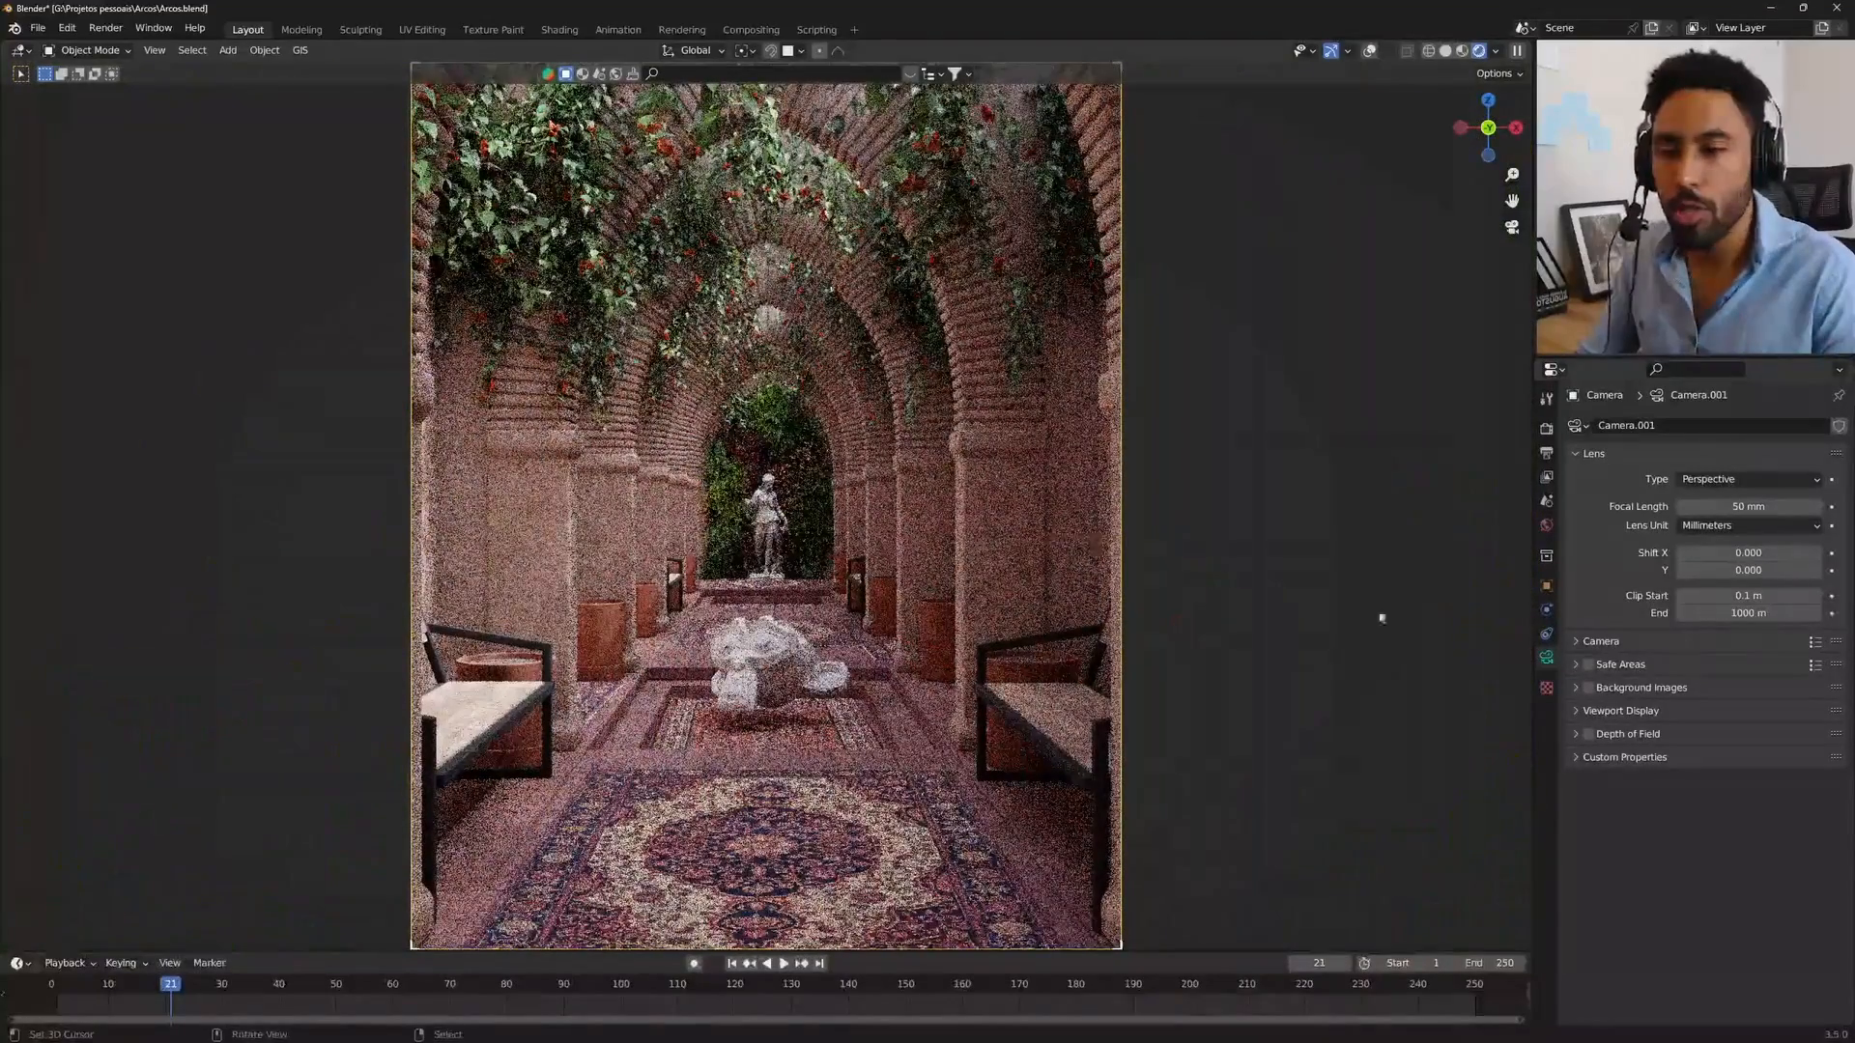
{"action": "left_click", "coordinate": [1589, 734]}
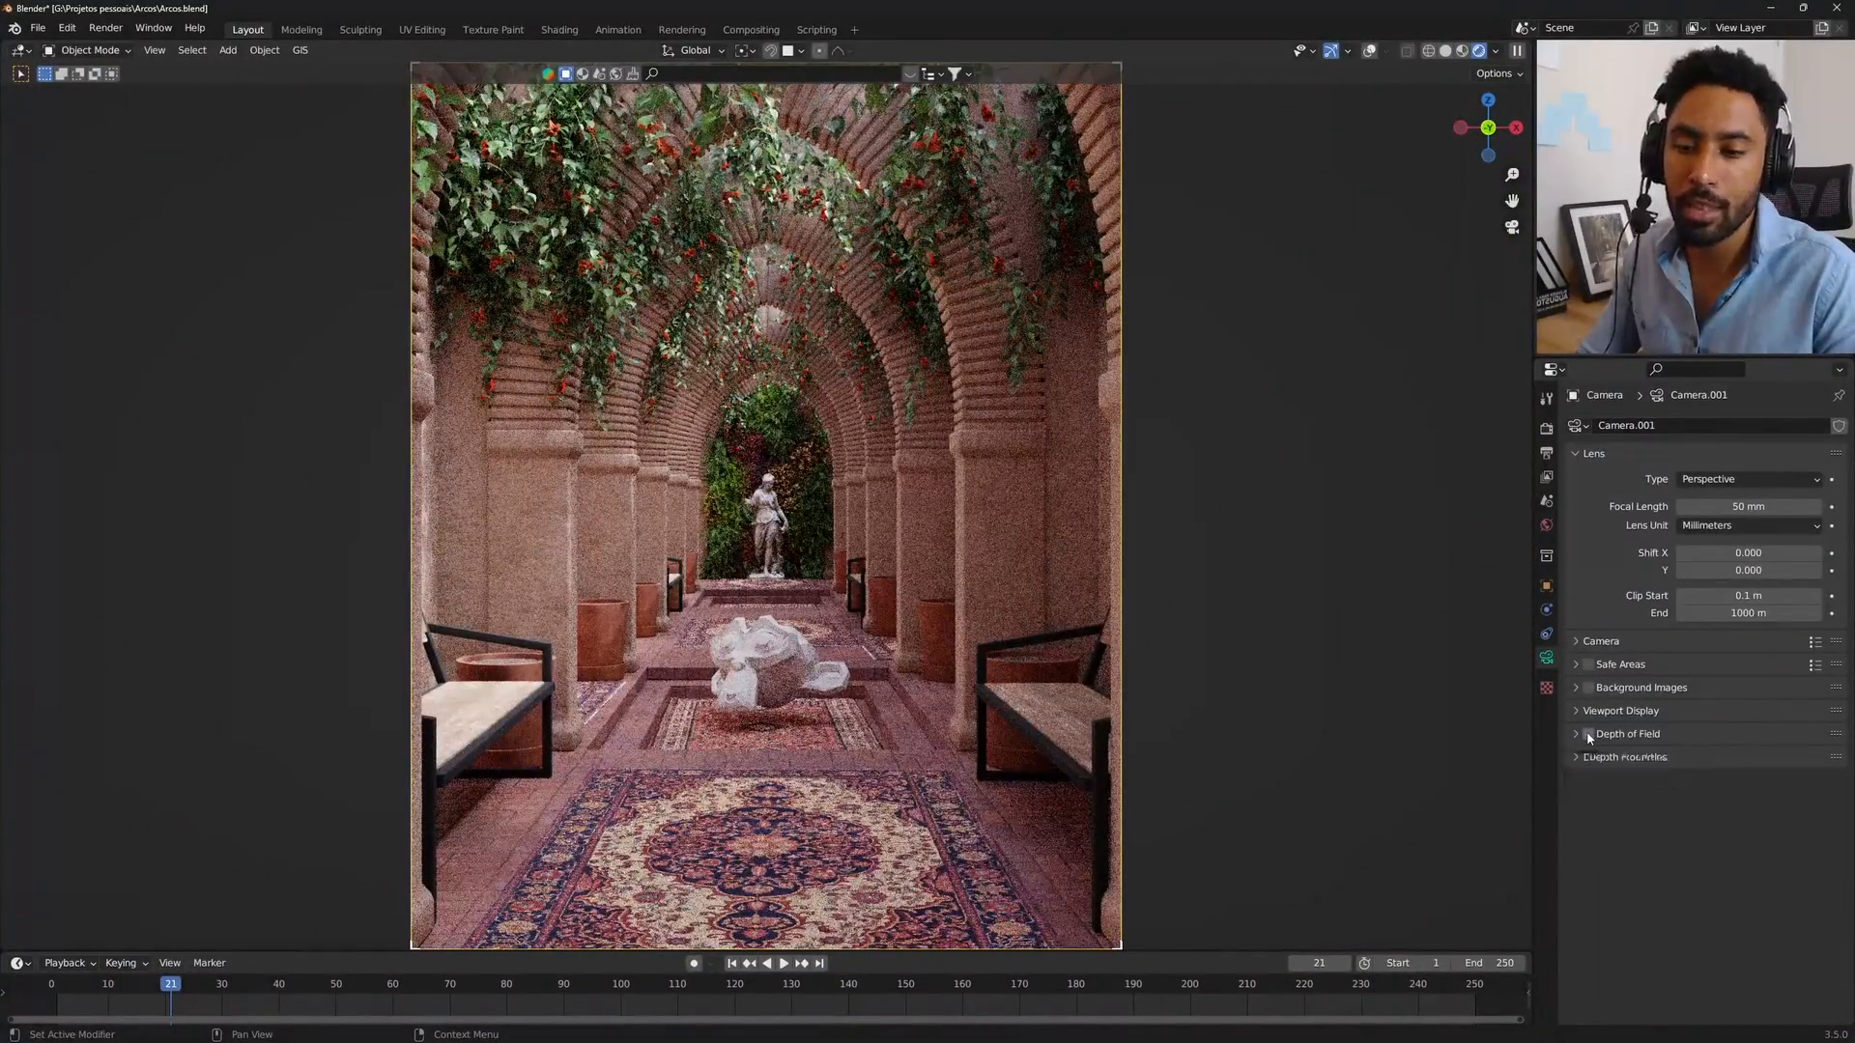
{"action": "left_click", "coordinate": [1622, 736]}
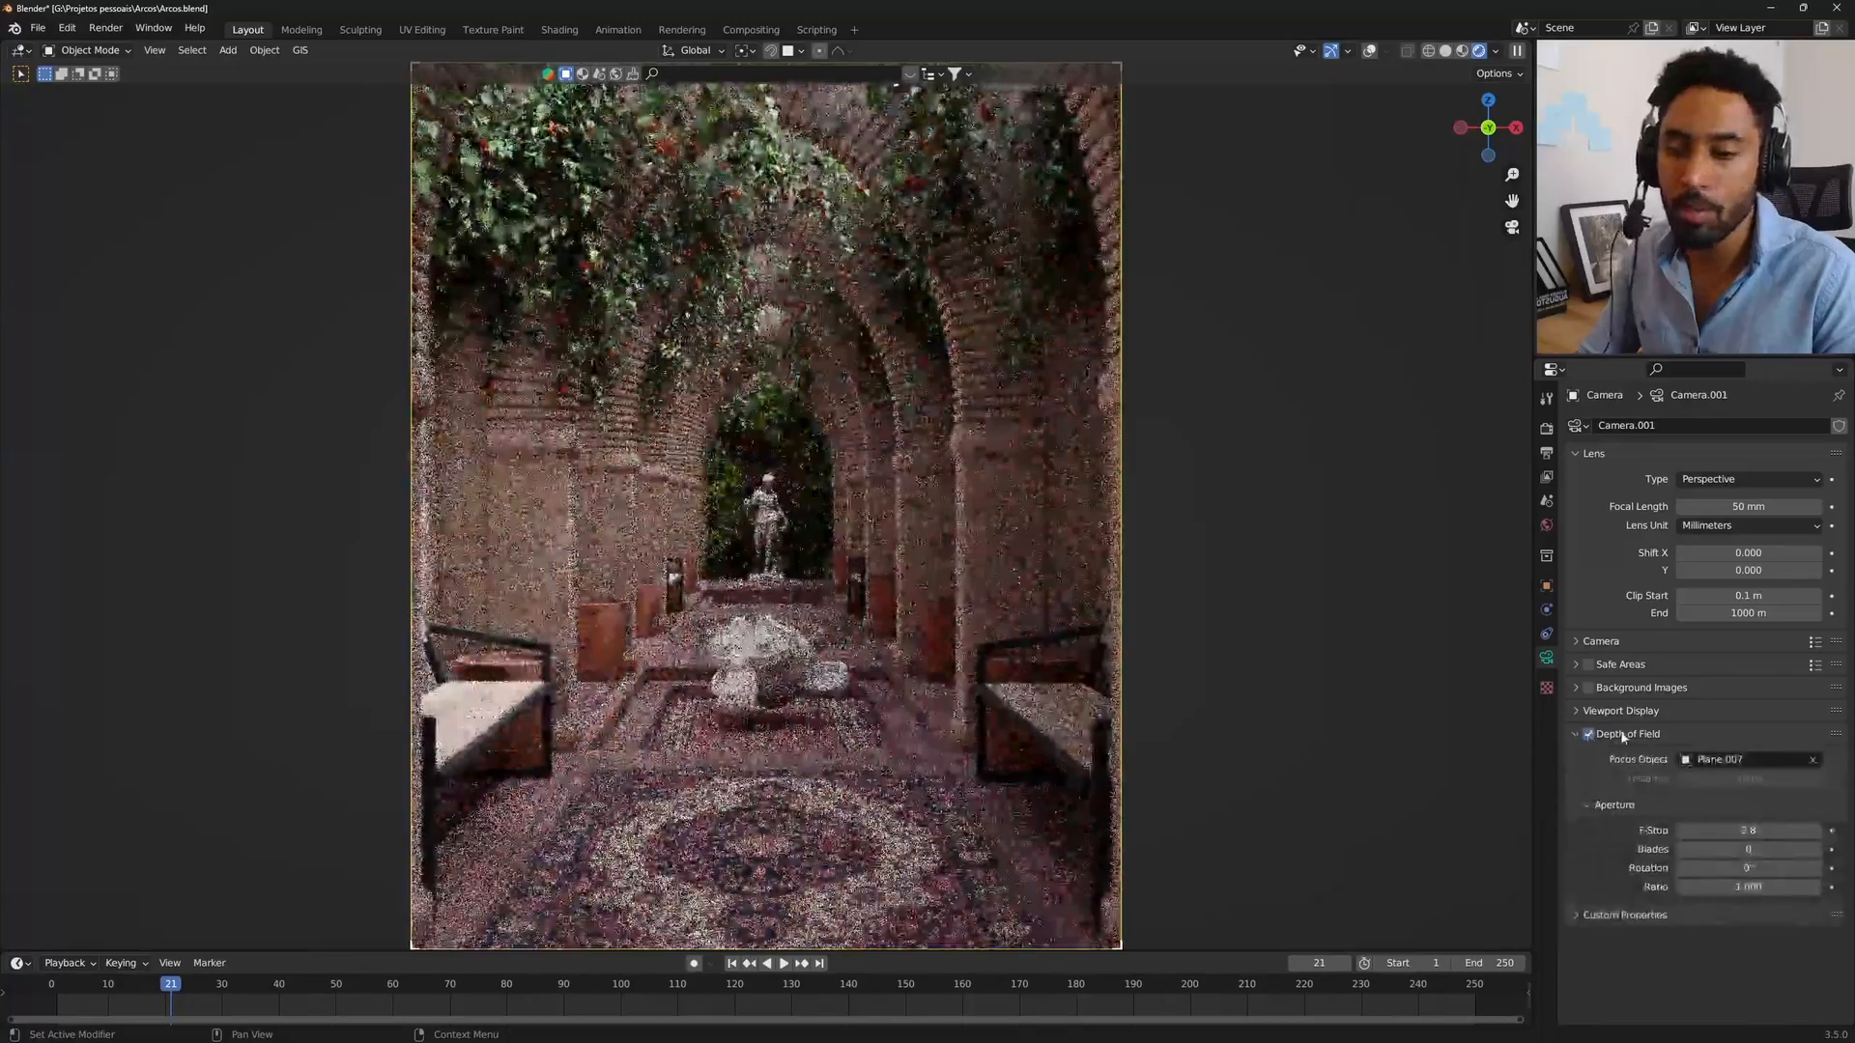
{"action": "left_click", "coordinate": [1812, 761]}
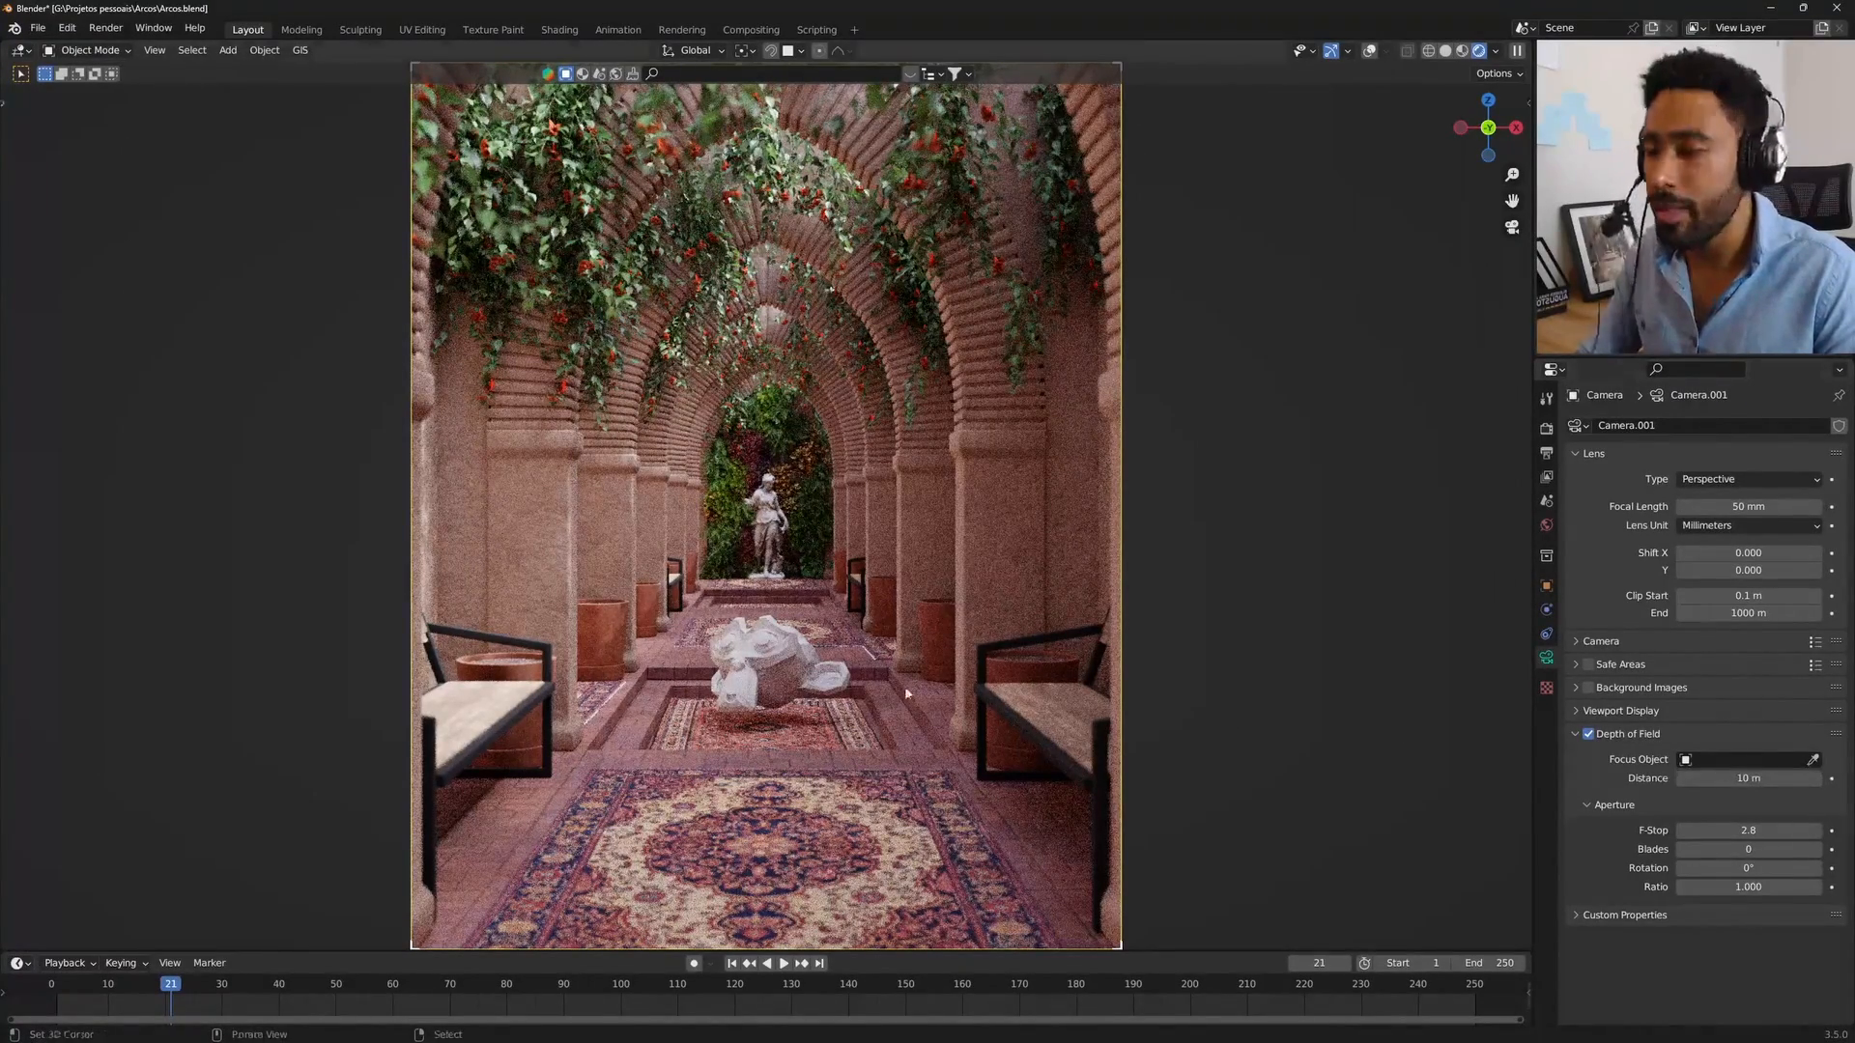
Step: Examine the foreground bench and pot, the distant statue and the column capitals up close with depth of field at a 10 m focus distance
{"action": "middle_click_drag", "start_coordinate": [579, 688], "coordinate": [889, 505], "text": "shift"}
{"action": "scroll", "coordinate": [749, 589], "scroll_direction": "up", "scroll_amount": 5}
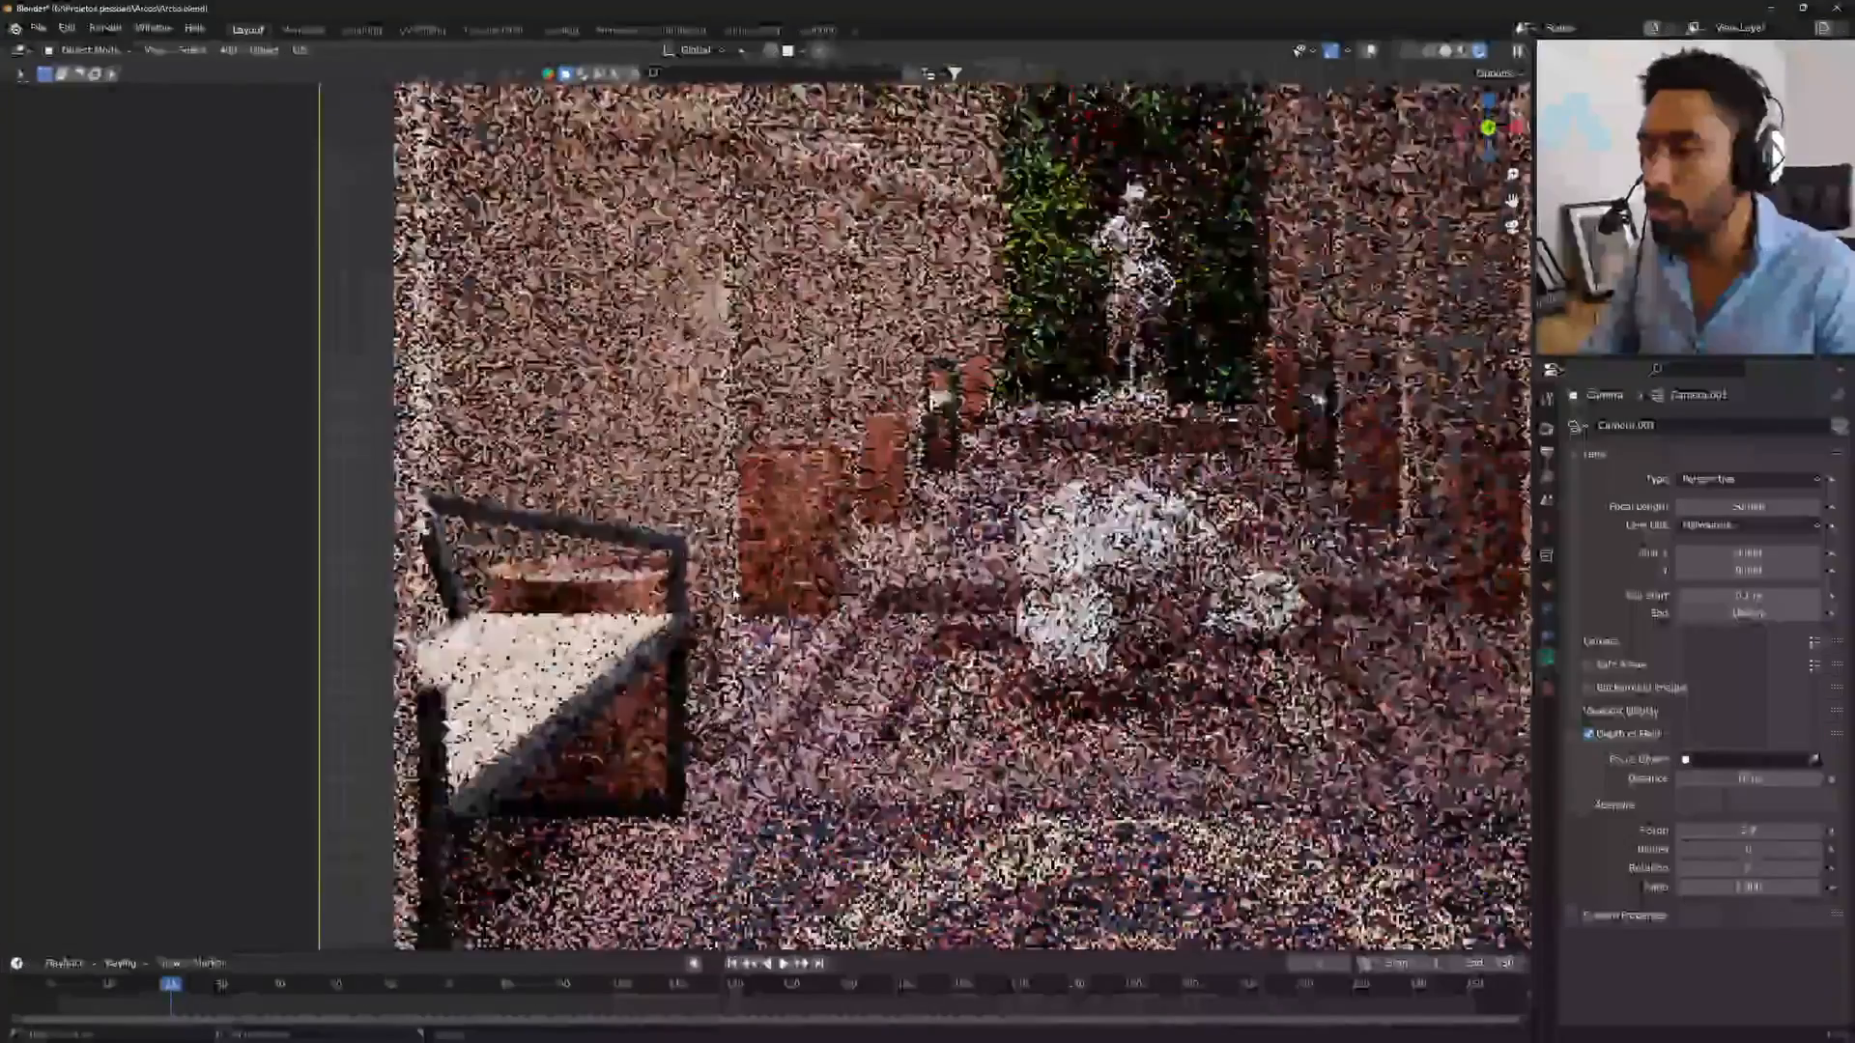
{"action": "scroll", "coordinate": [890, 505], "scroll_direction": "up", "scroll_amount": 6}
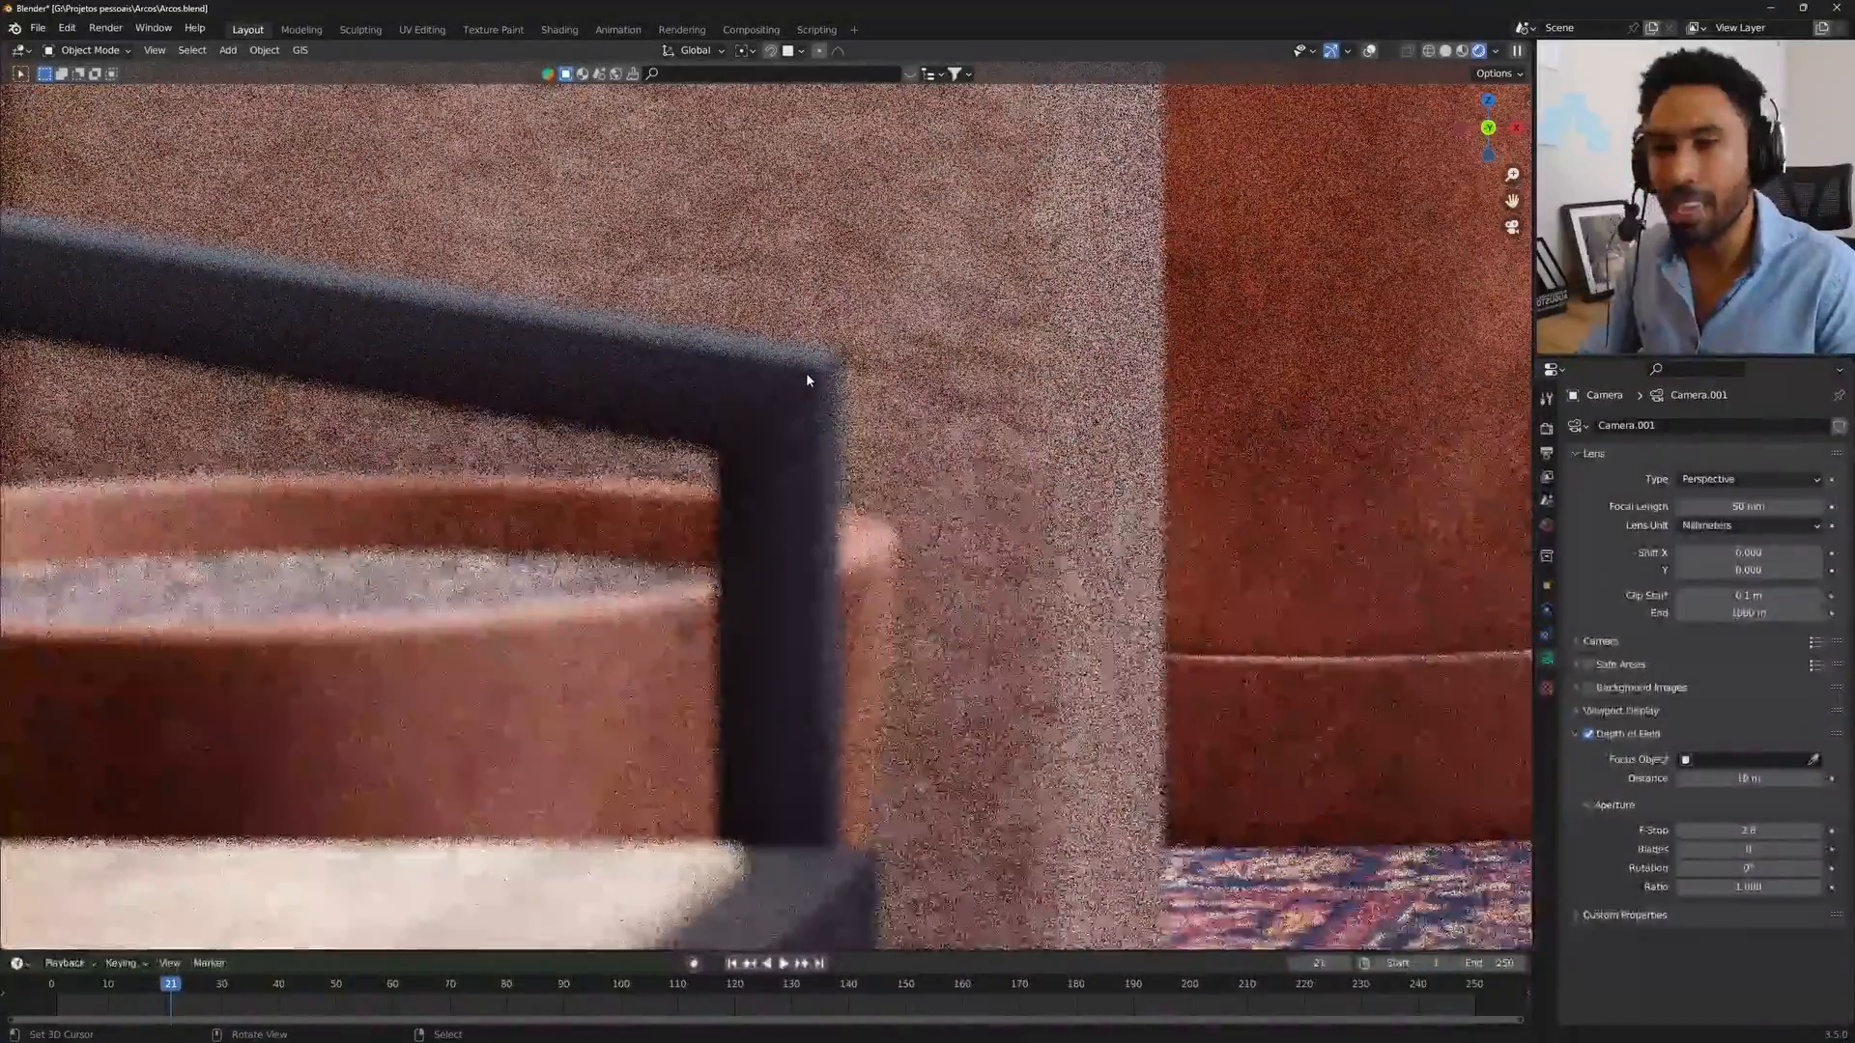
{"action": "scroll", "coordinate": [806, 373], "scroll_direction": "down", "scroll_amount": 8}
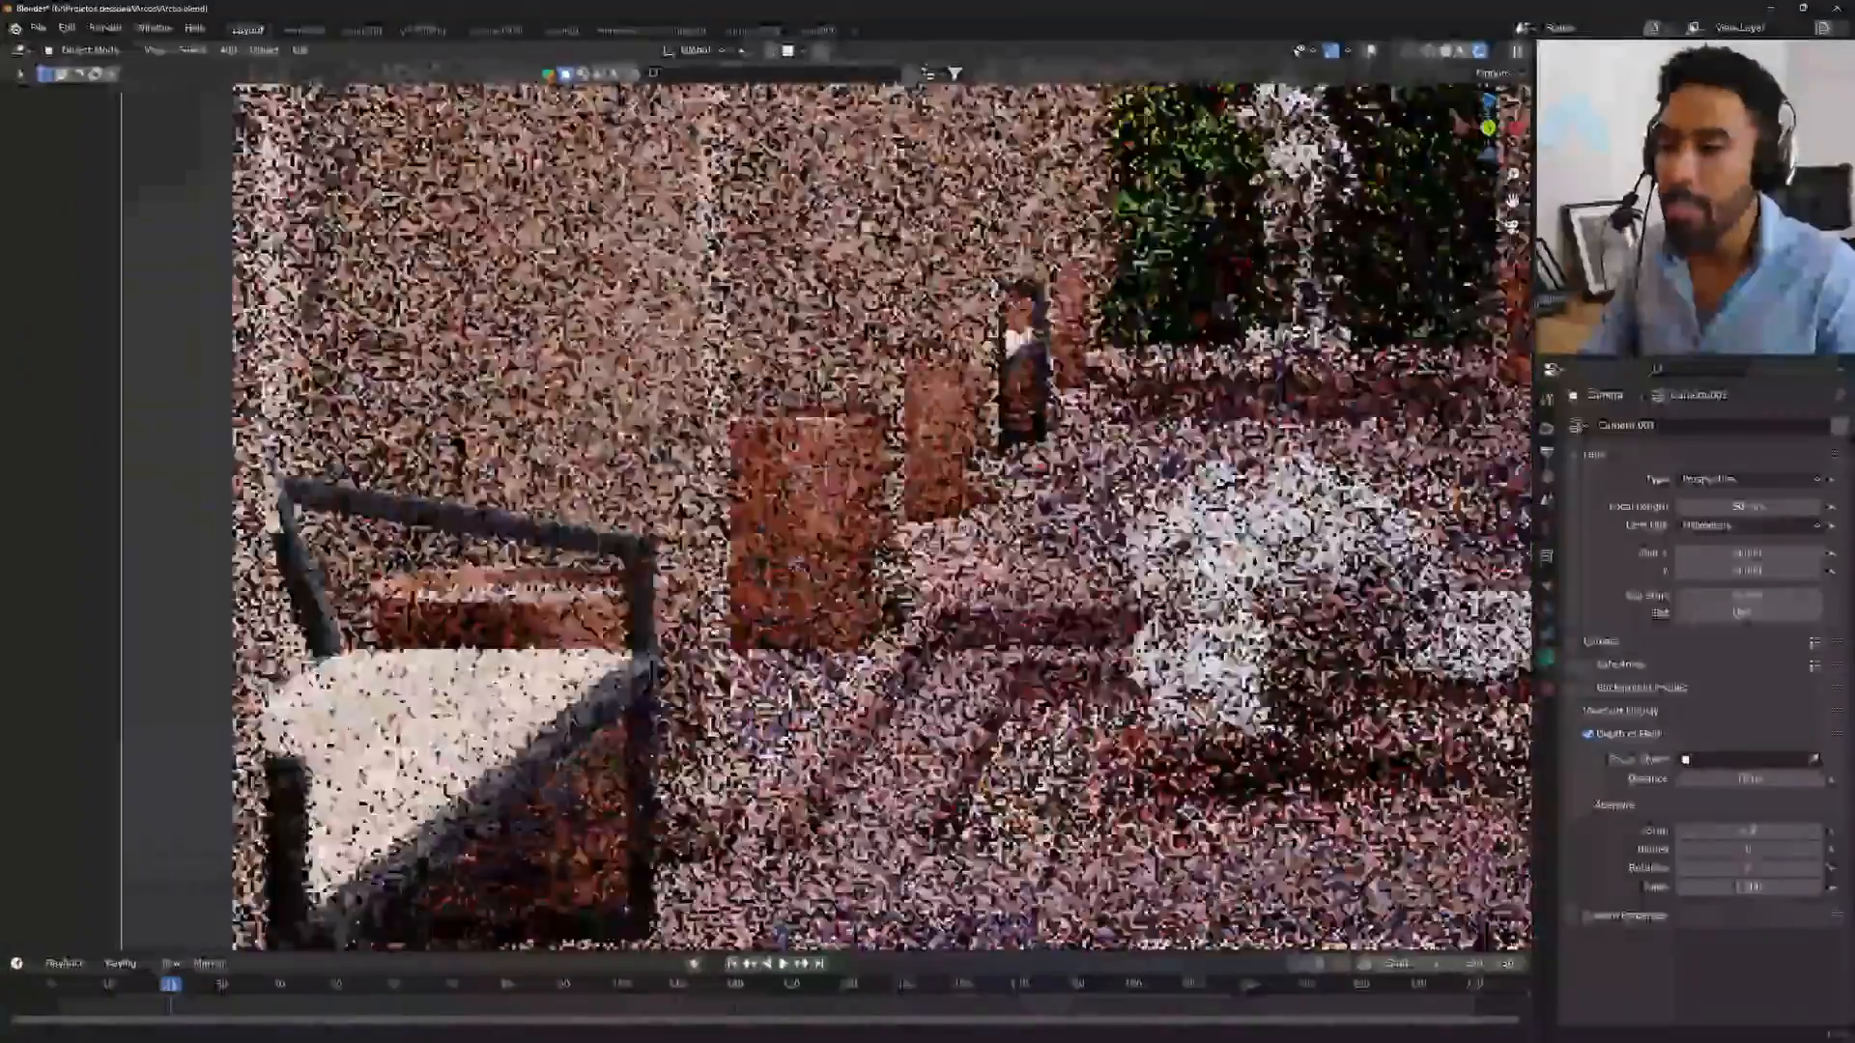
{"action": "scroll", "coordinate": [781, 508], "scroll_direction": "up", "scroll_amount": 8}
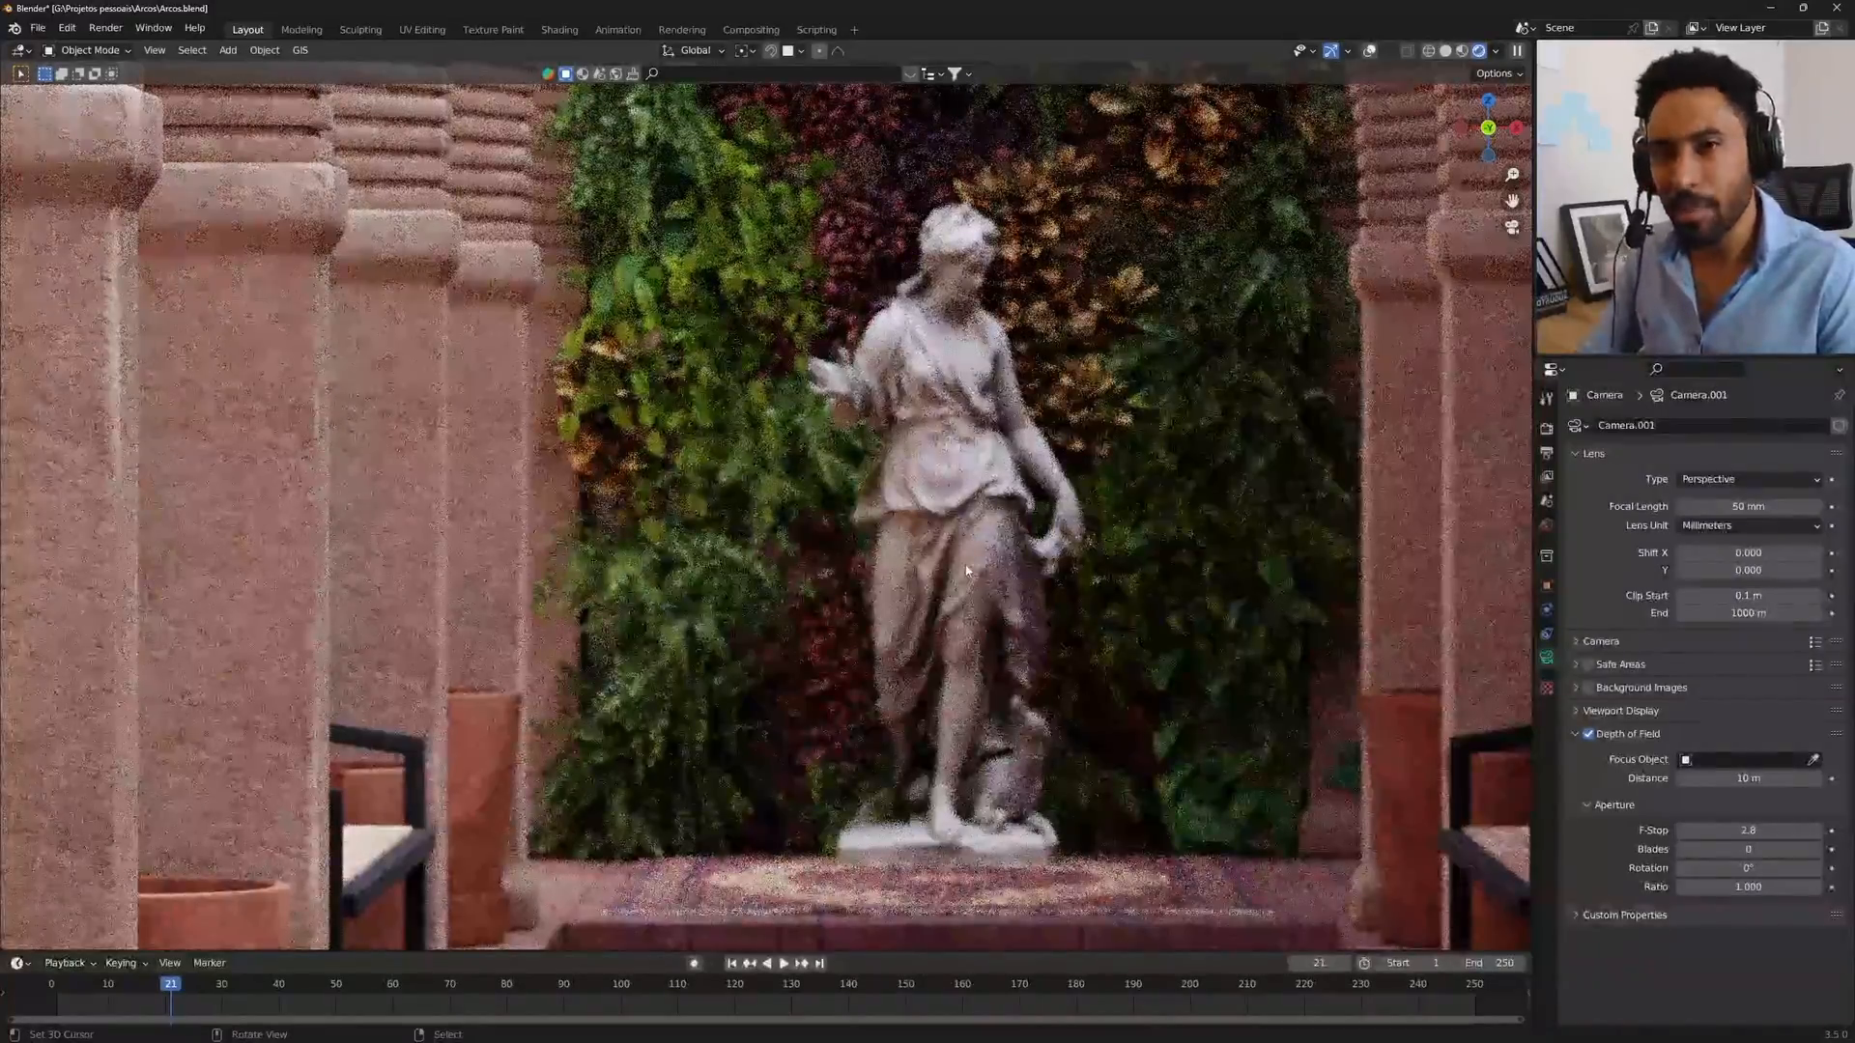
{"action": "middle_click_drag", "start_coordinate": [345, 122], "coordinate": [713, 415], "text": "shift"}
{"action": "scroll", "coordinate": [713, 415], "scroll_direction": "up", "scroll_amount": 6}
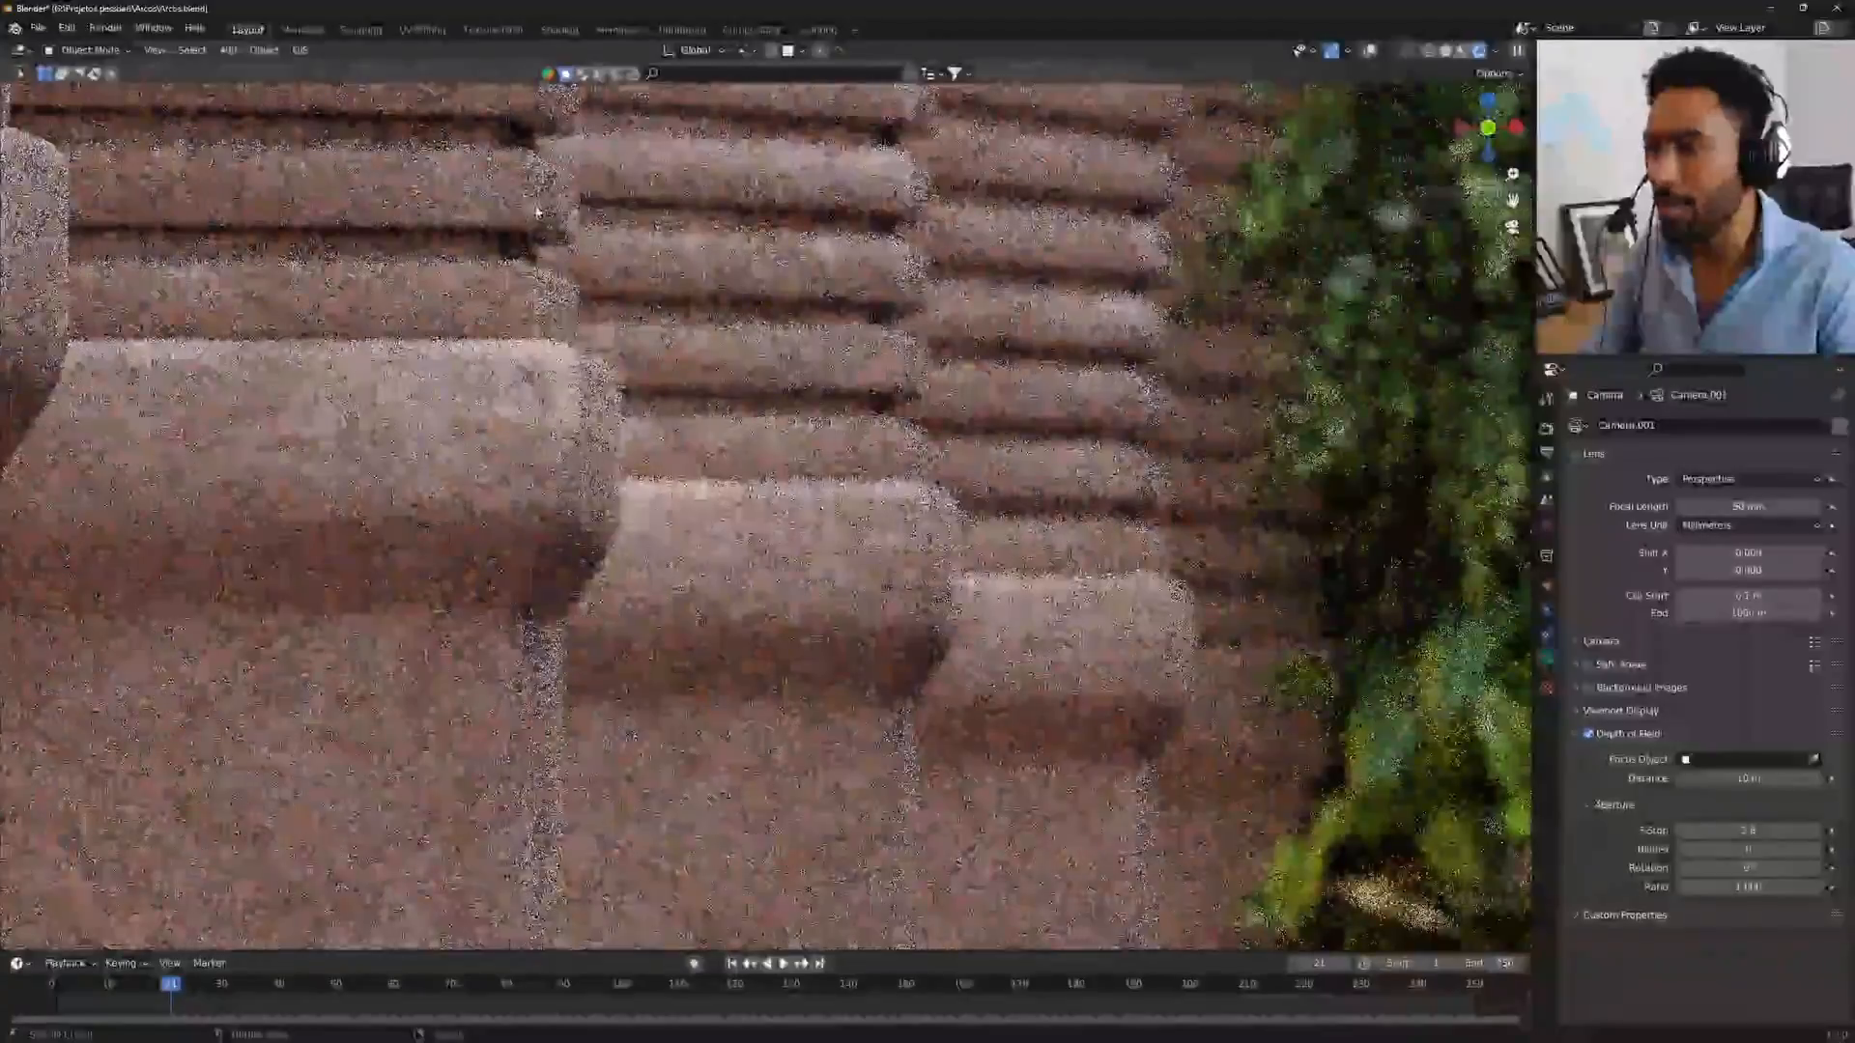
{"action": "scroll", "coordinate": [299, 228], "scroll_direction": "up", "scroll_amount": 5}
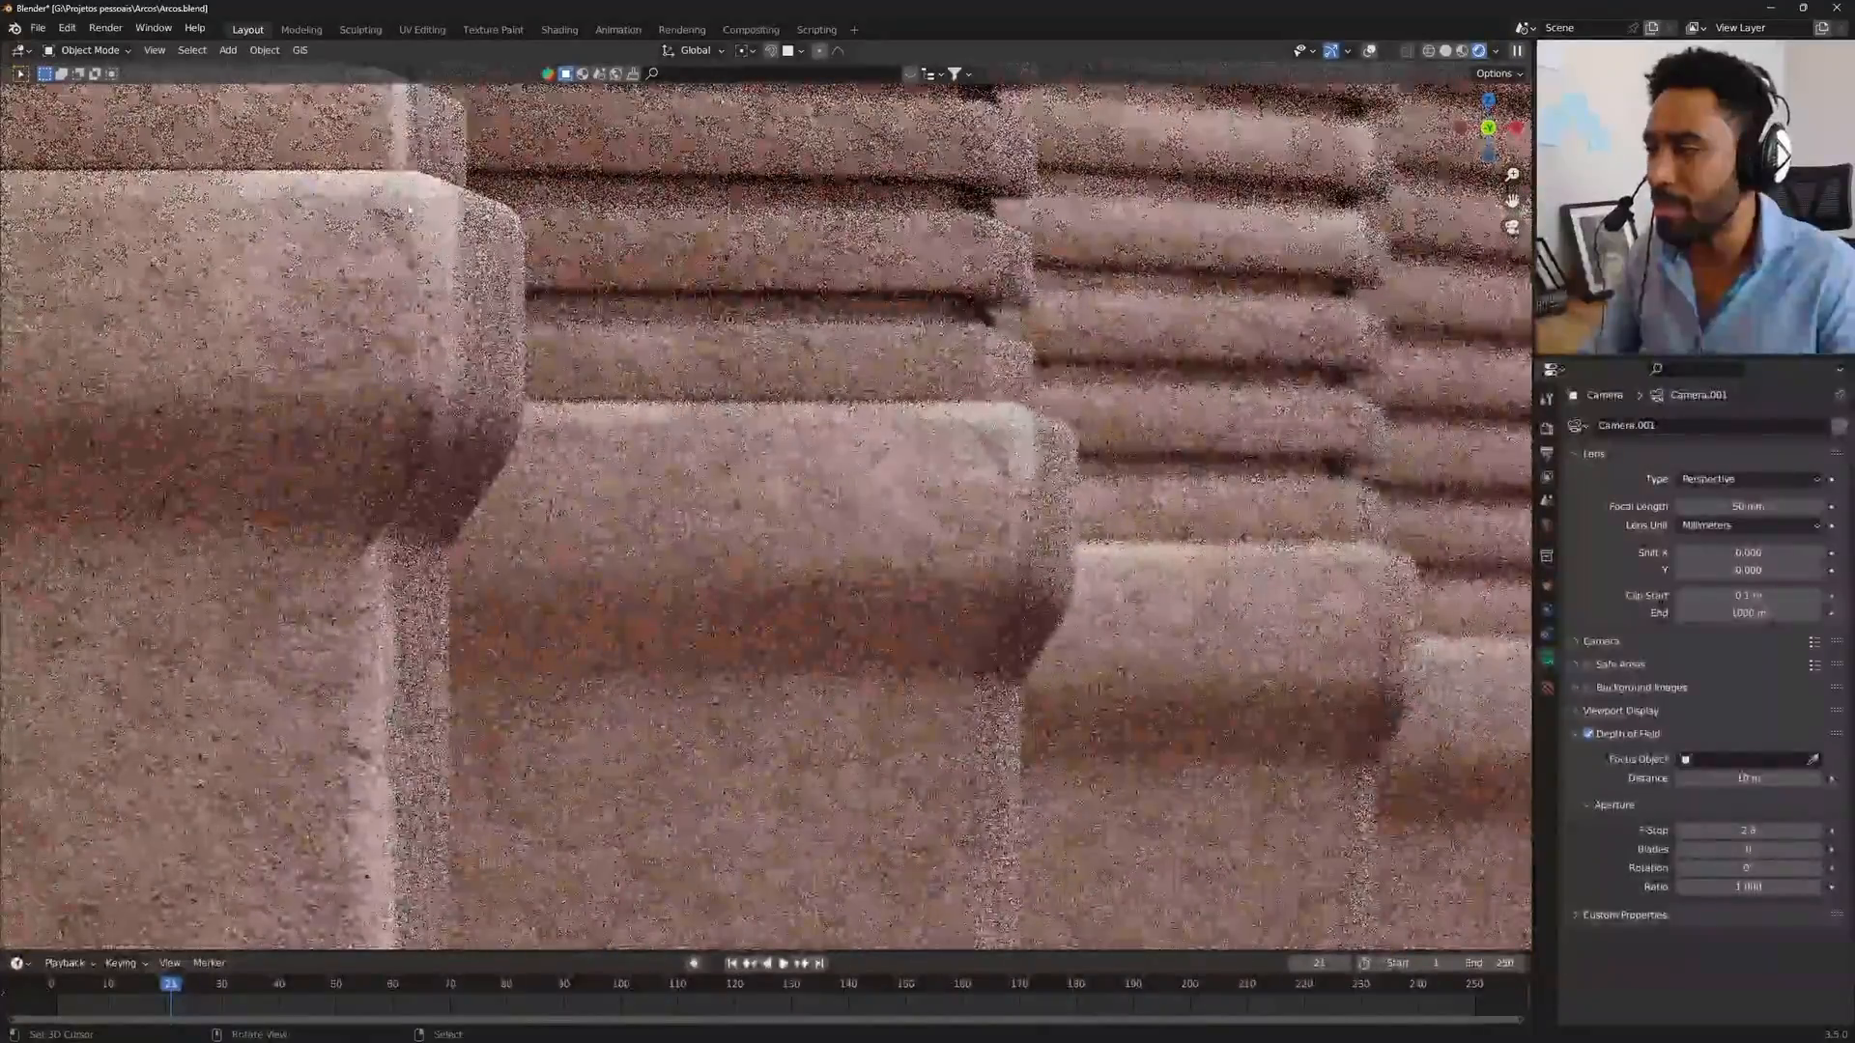
{"action": "key", "text": "KP_0"}
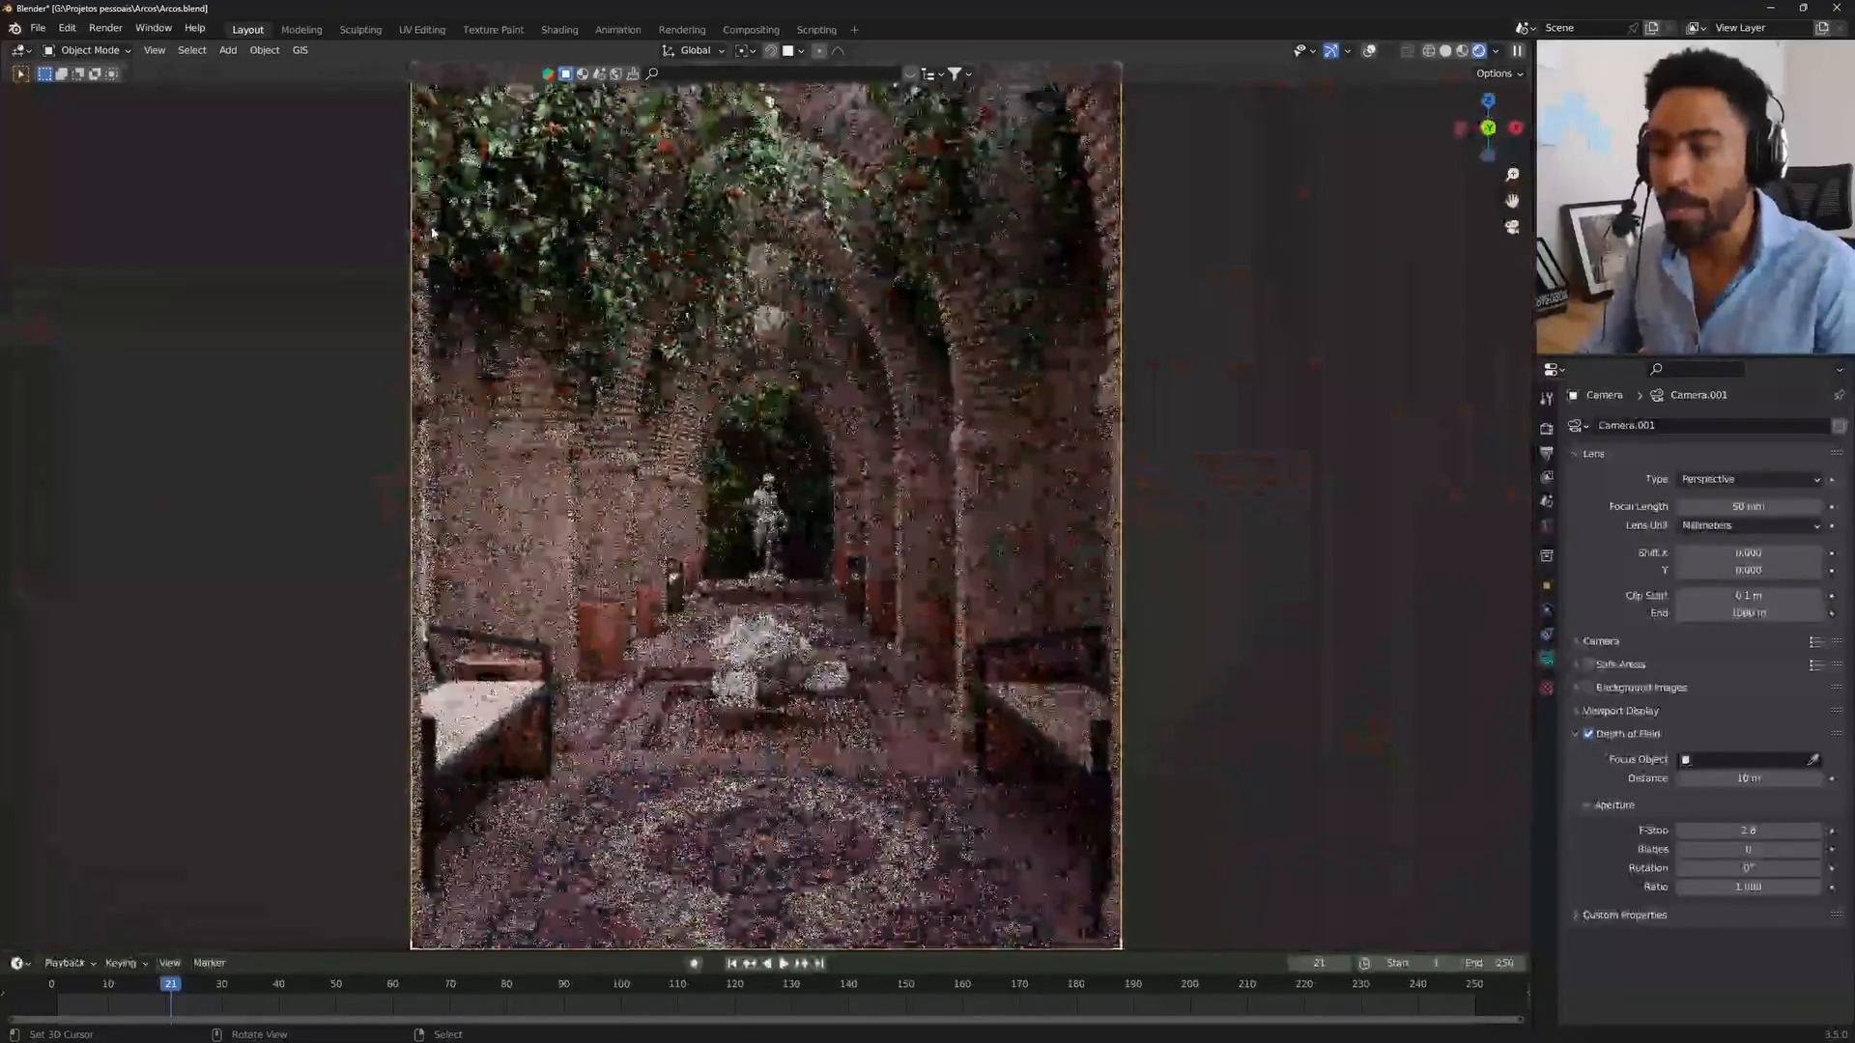
Step: Pick the Suzanne monkey head as the focus object and lower the F-Stop to 0.1 to inspect the blur around it
{"action": "left_click", "coordinate": [1814, 761]}
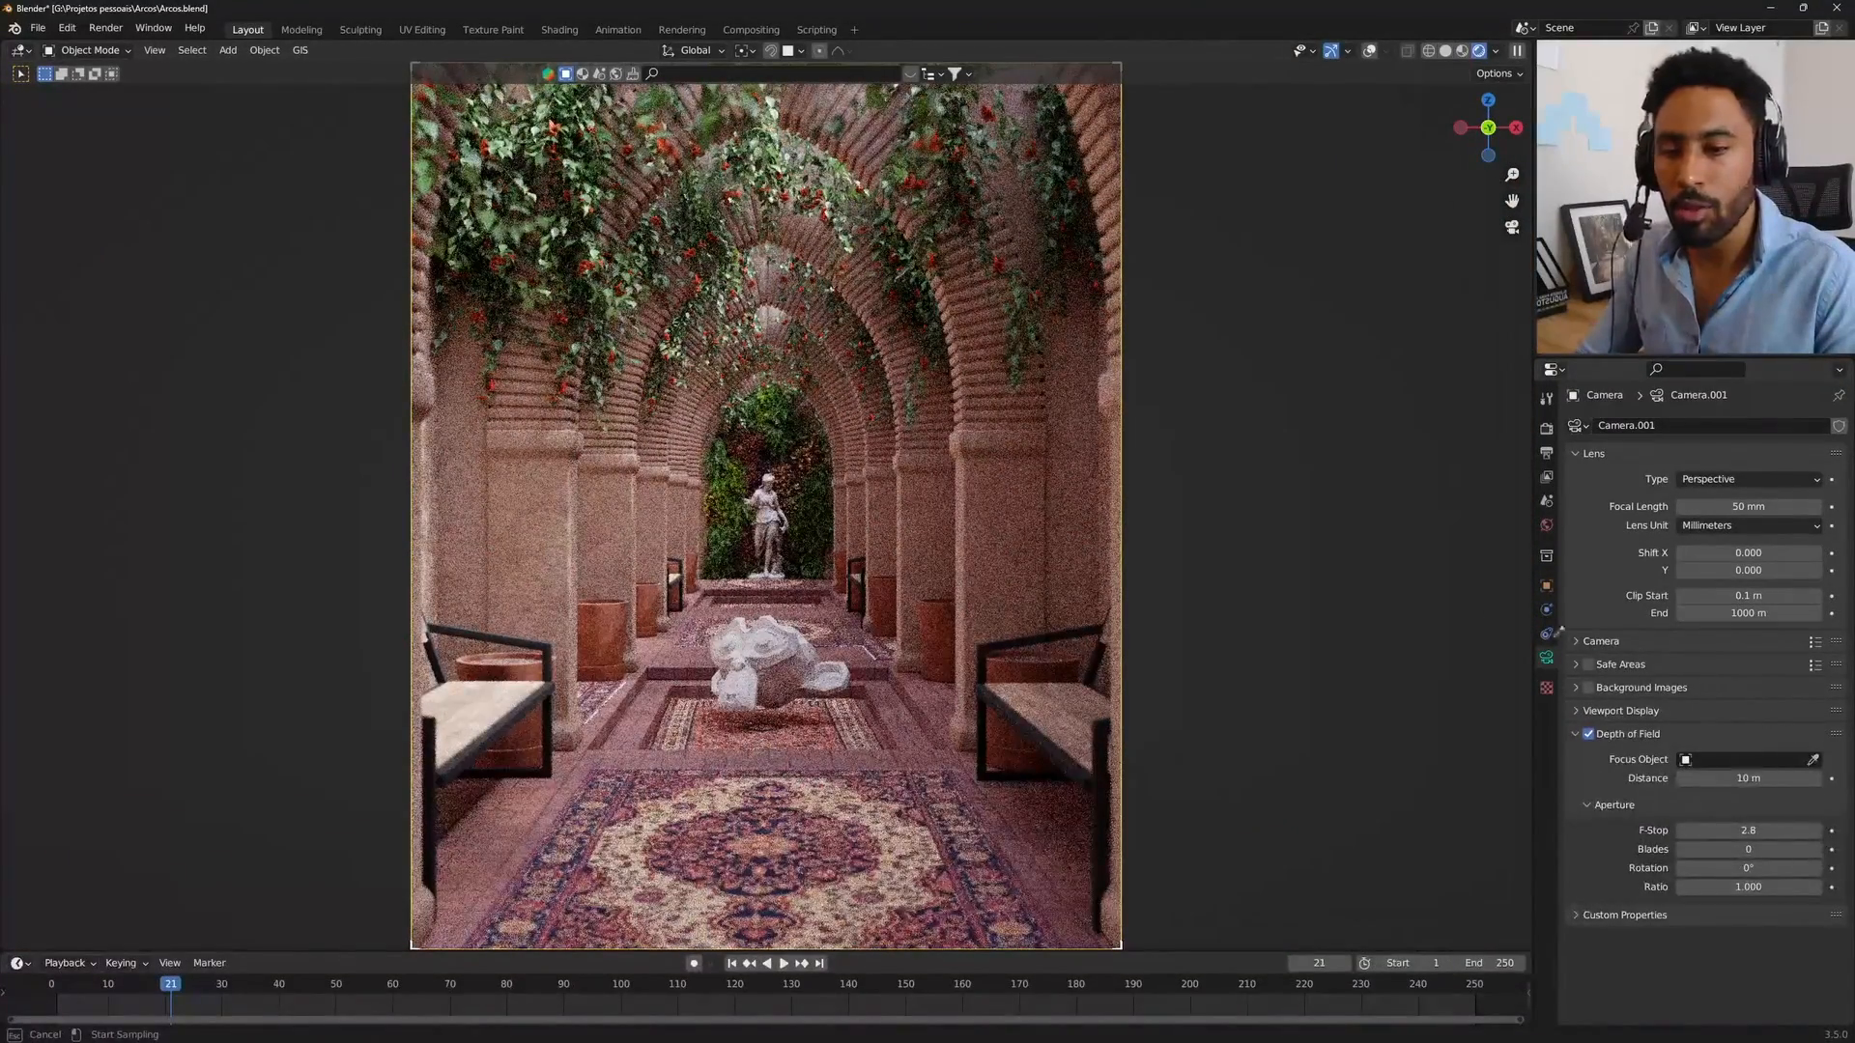
{"action": "left_click", "coordinate": [771, 638]}
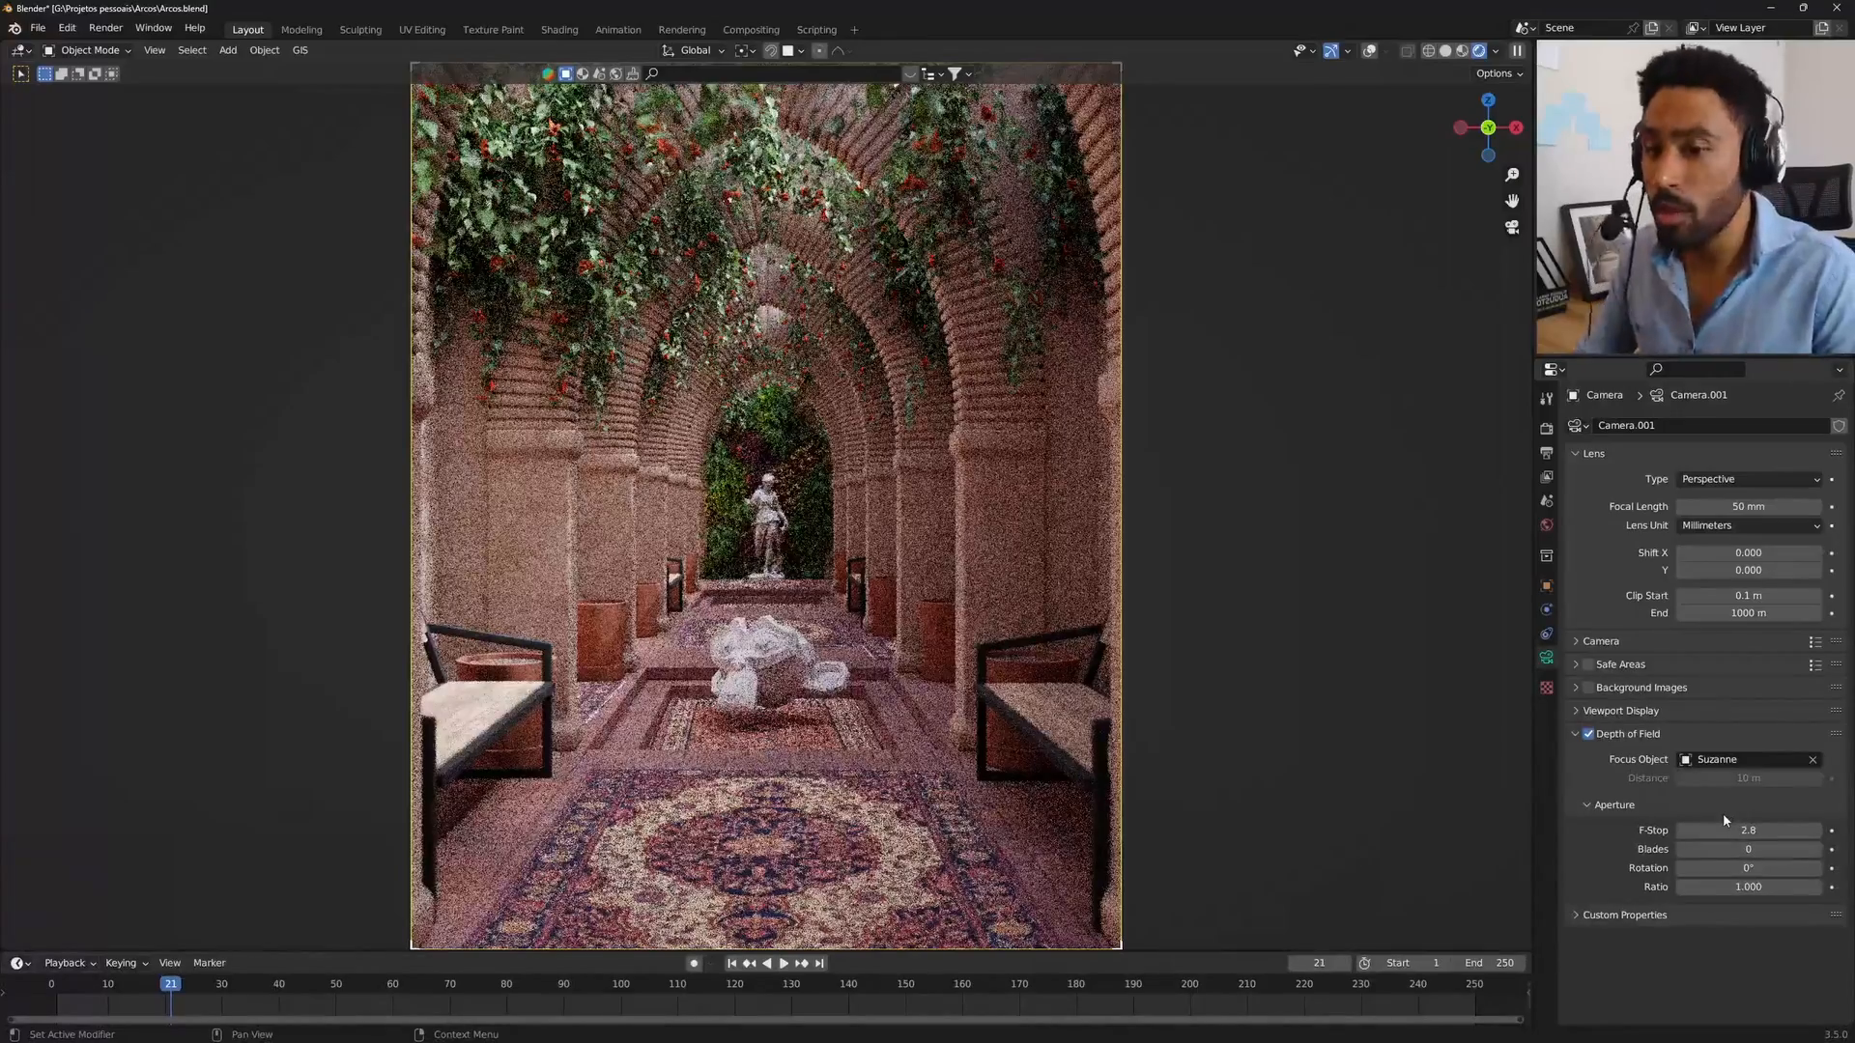
{"action": "left_click_drag", "start_coordinate": [1746, 831], "coordinate": [1691, 831]}
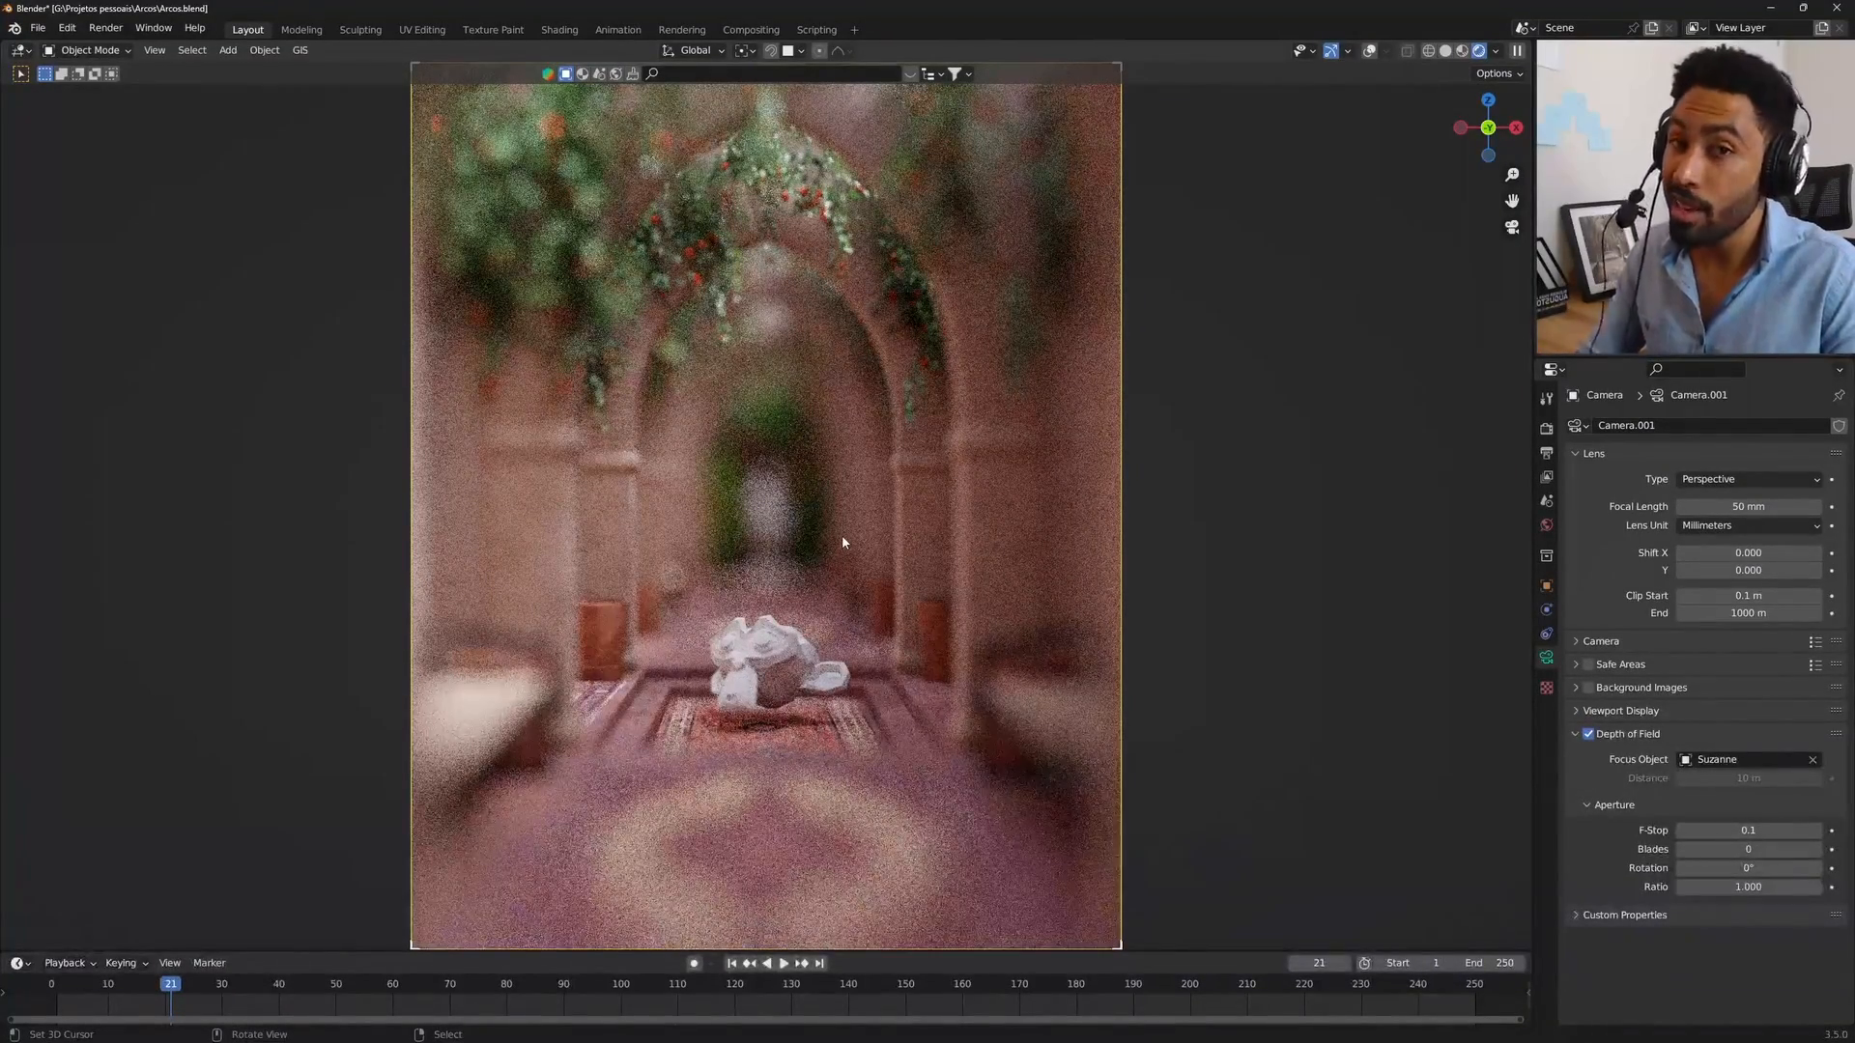
{"action": "scroll", "coordinate": [843, 535], "scroll_direction": "up", "scroll_amount": 6}
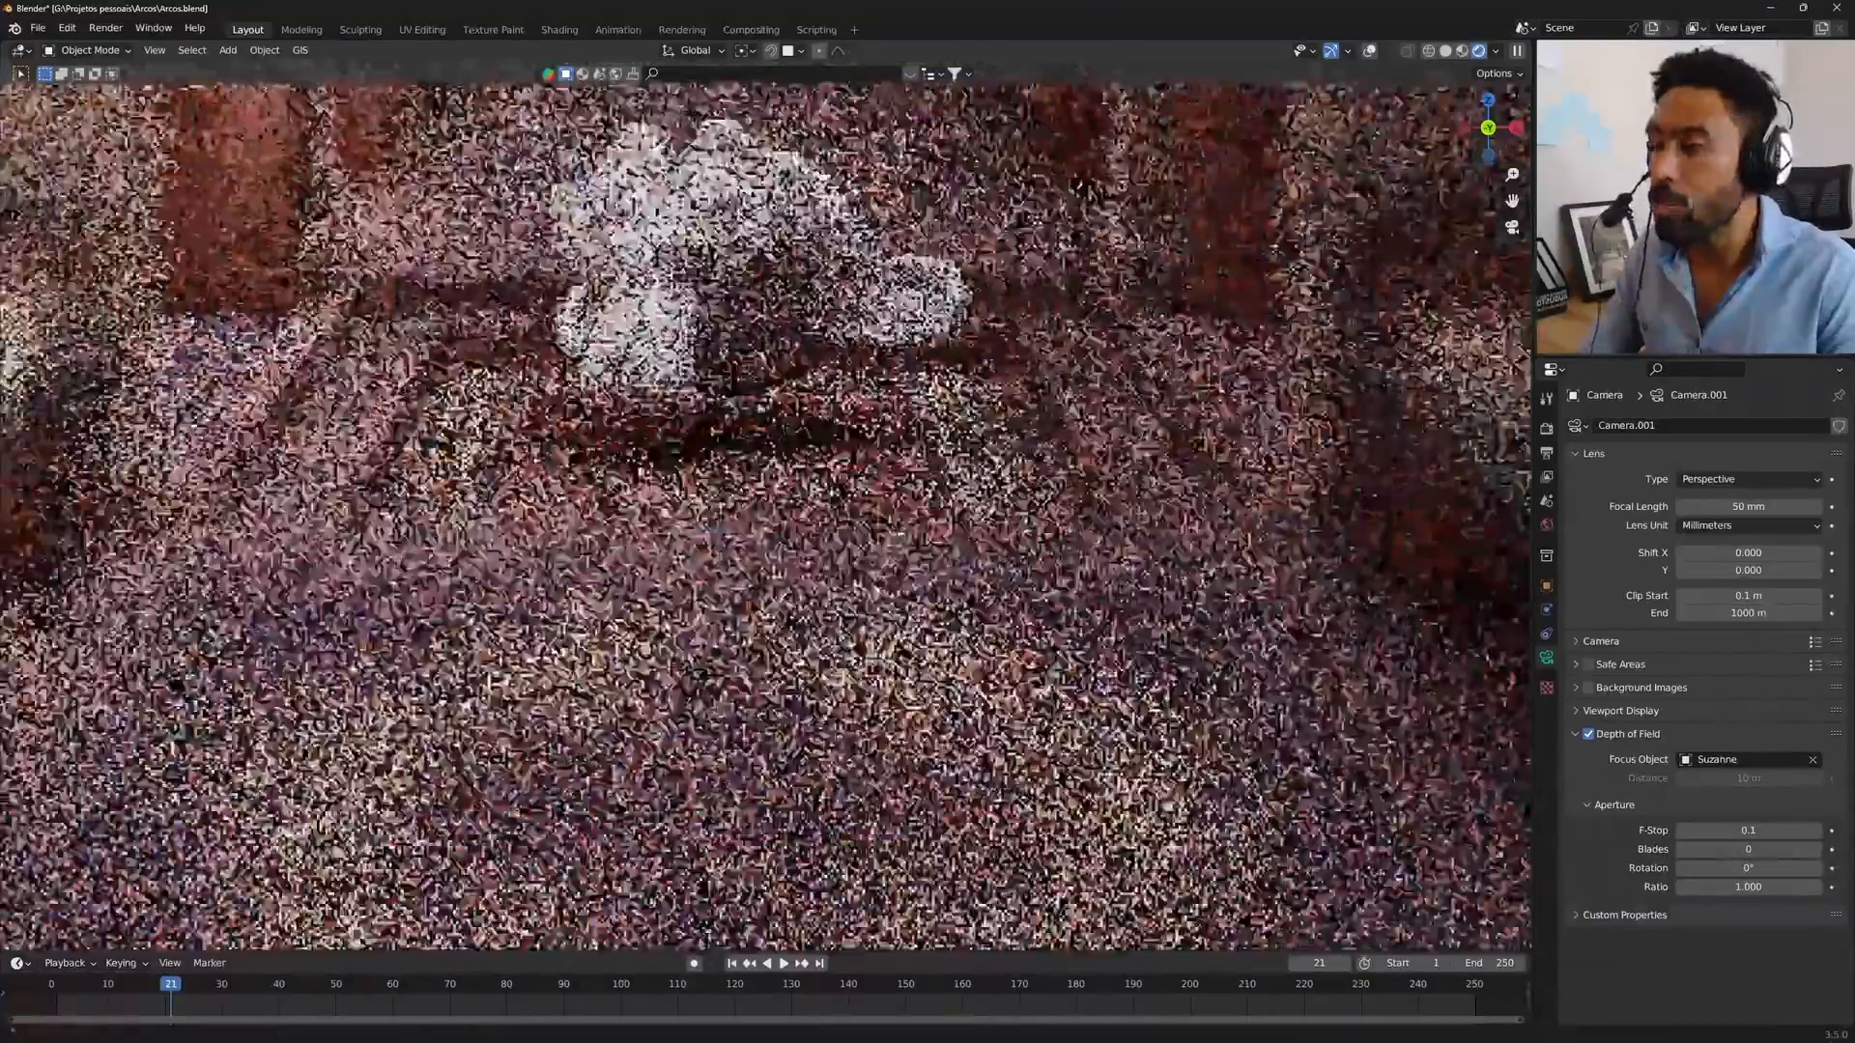
{"action": "scroll", "coordinate": [1140, 500], "scroll_direction": "down", "scroll_amount": 6}
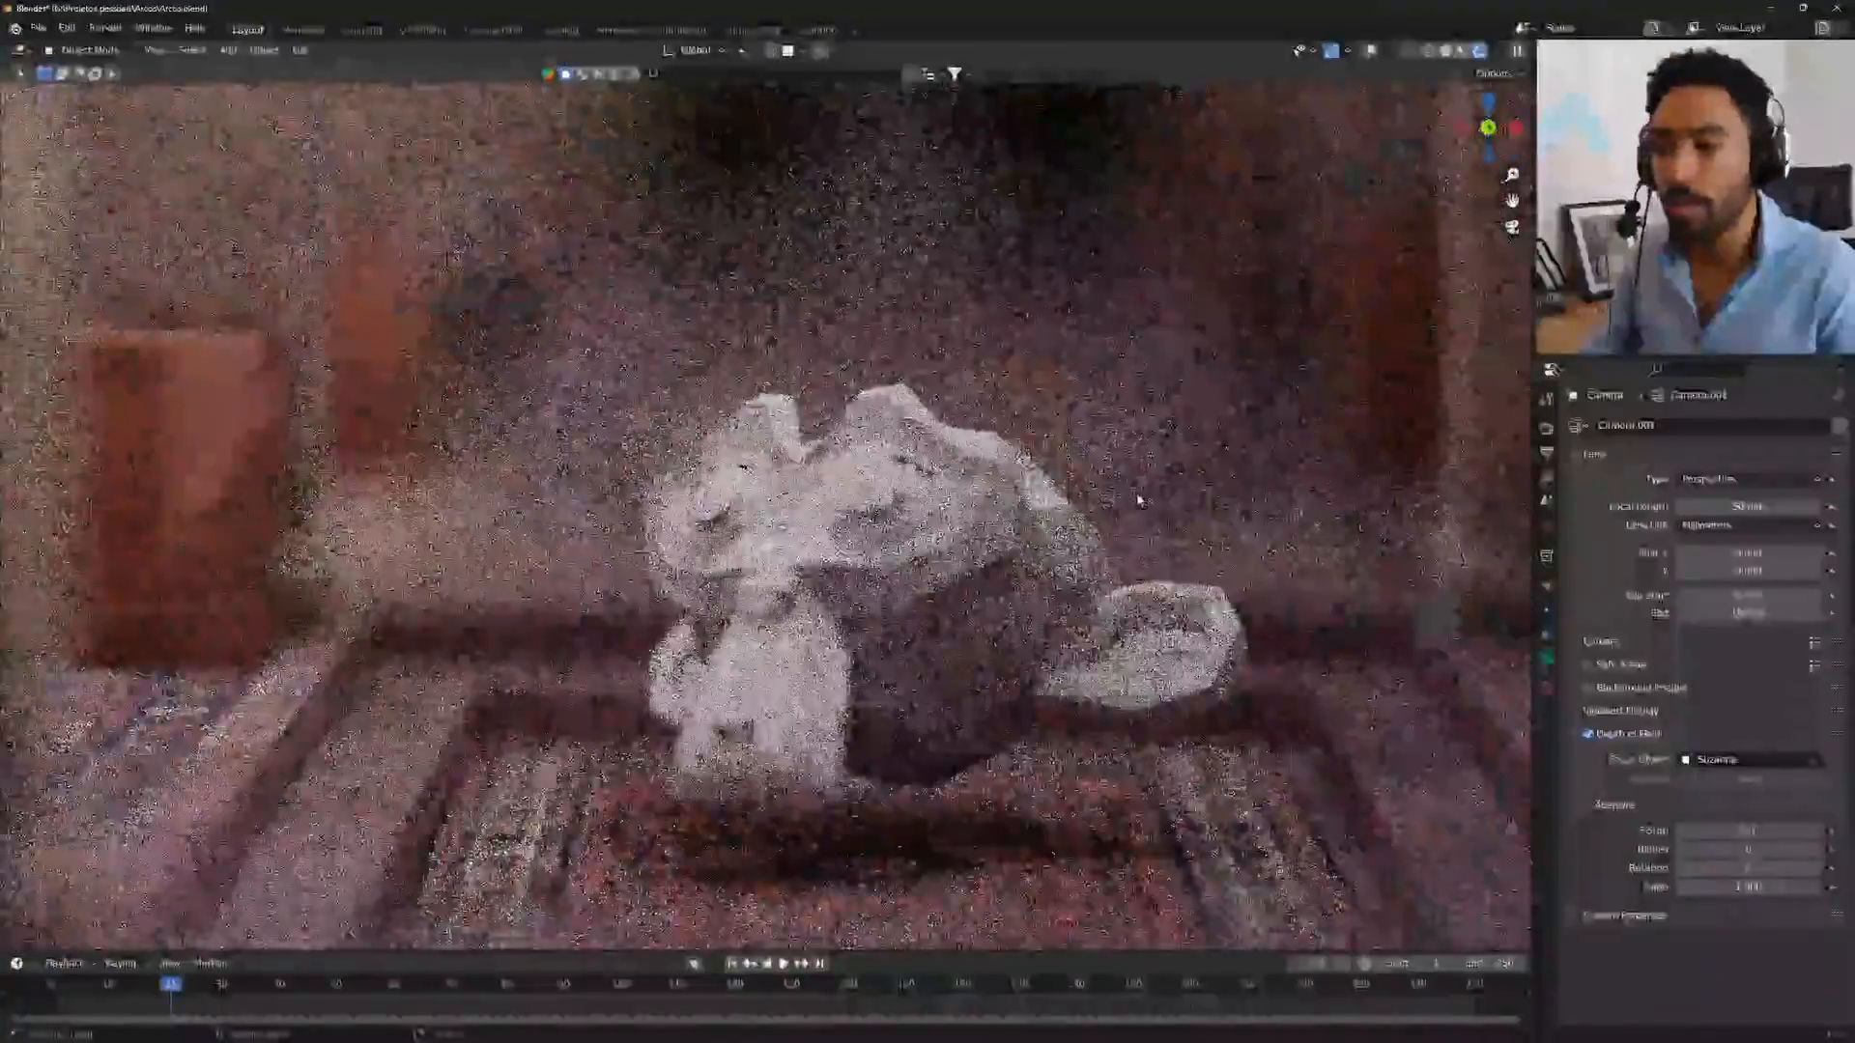
{"action": "scroll", "coordinate": [1140, 501], "scroll_direction": "down", "scroll_amount": 6}
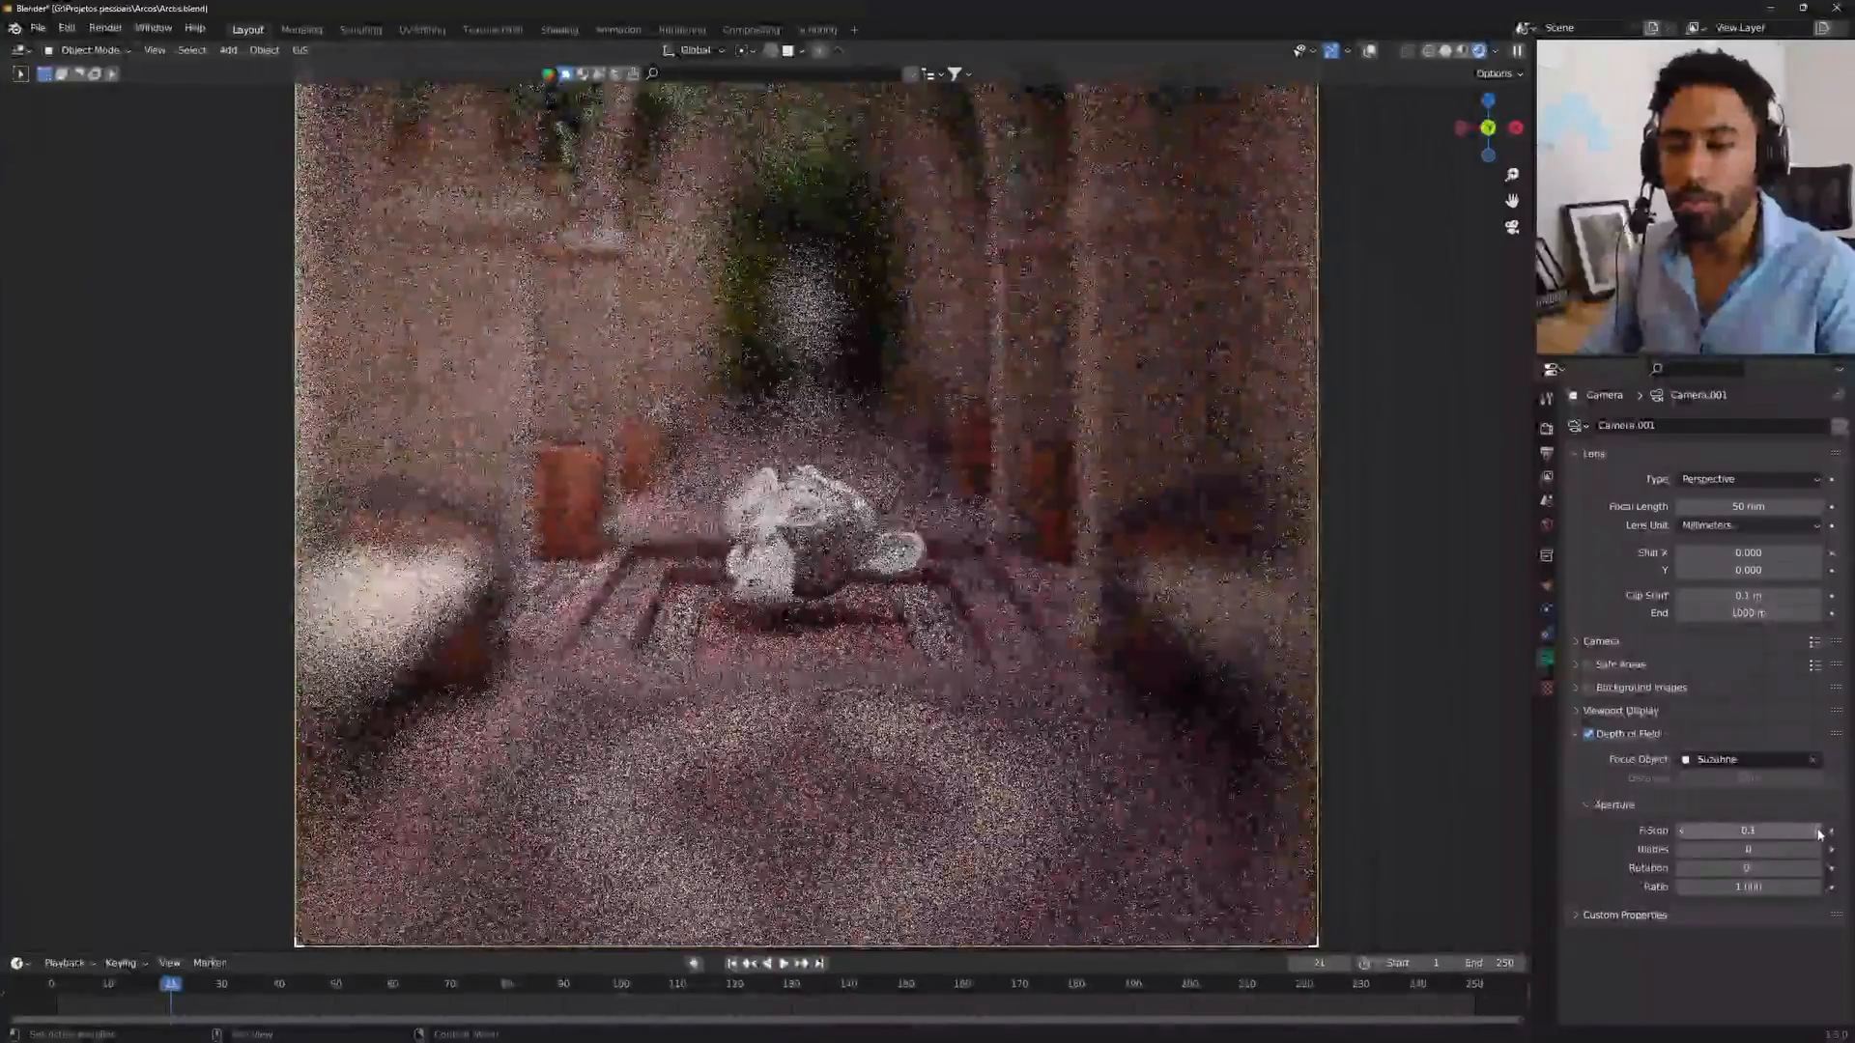
Step: Set the camera's F-Stop to 1.2
{"action": "left_click", "coordinate": [1748, 831]}
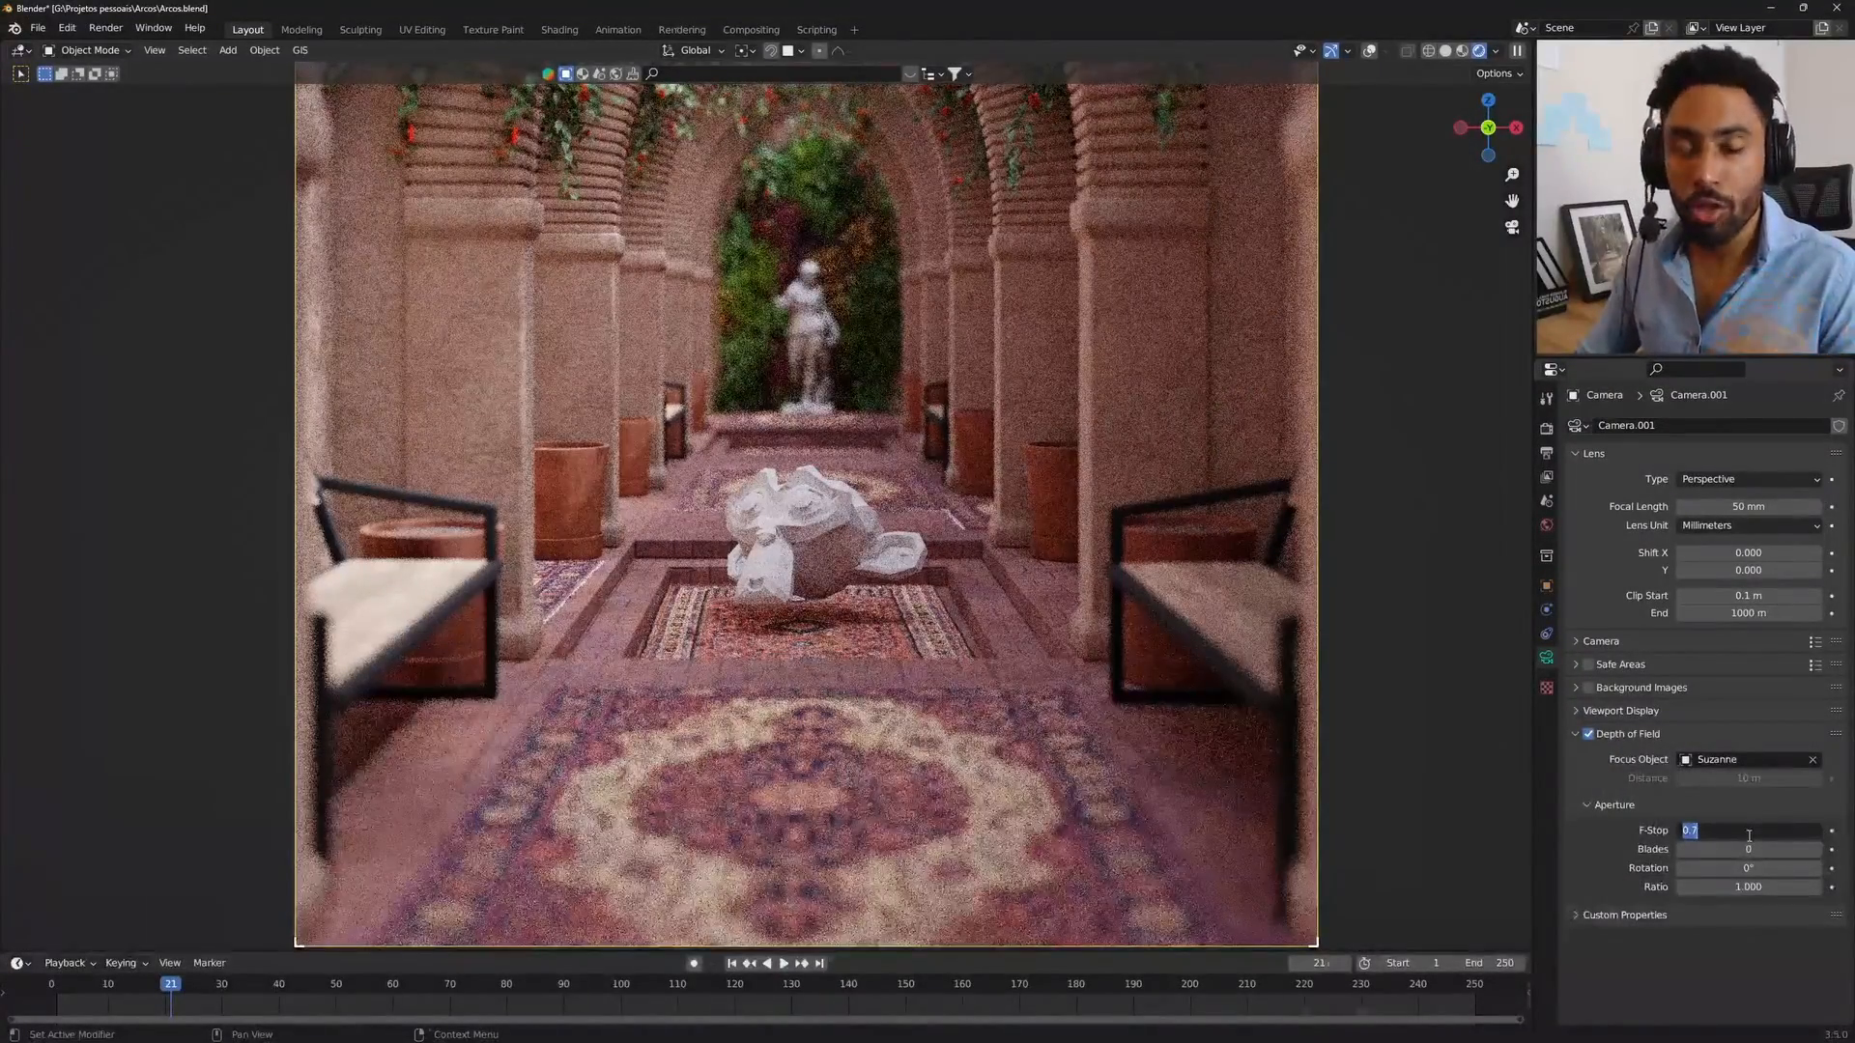
{"action": "type", "text": "1.2"}
{"action": "key", "text": "Return"}
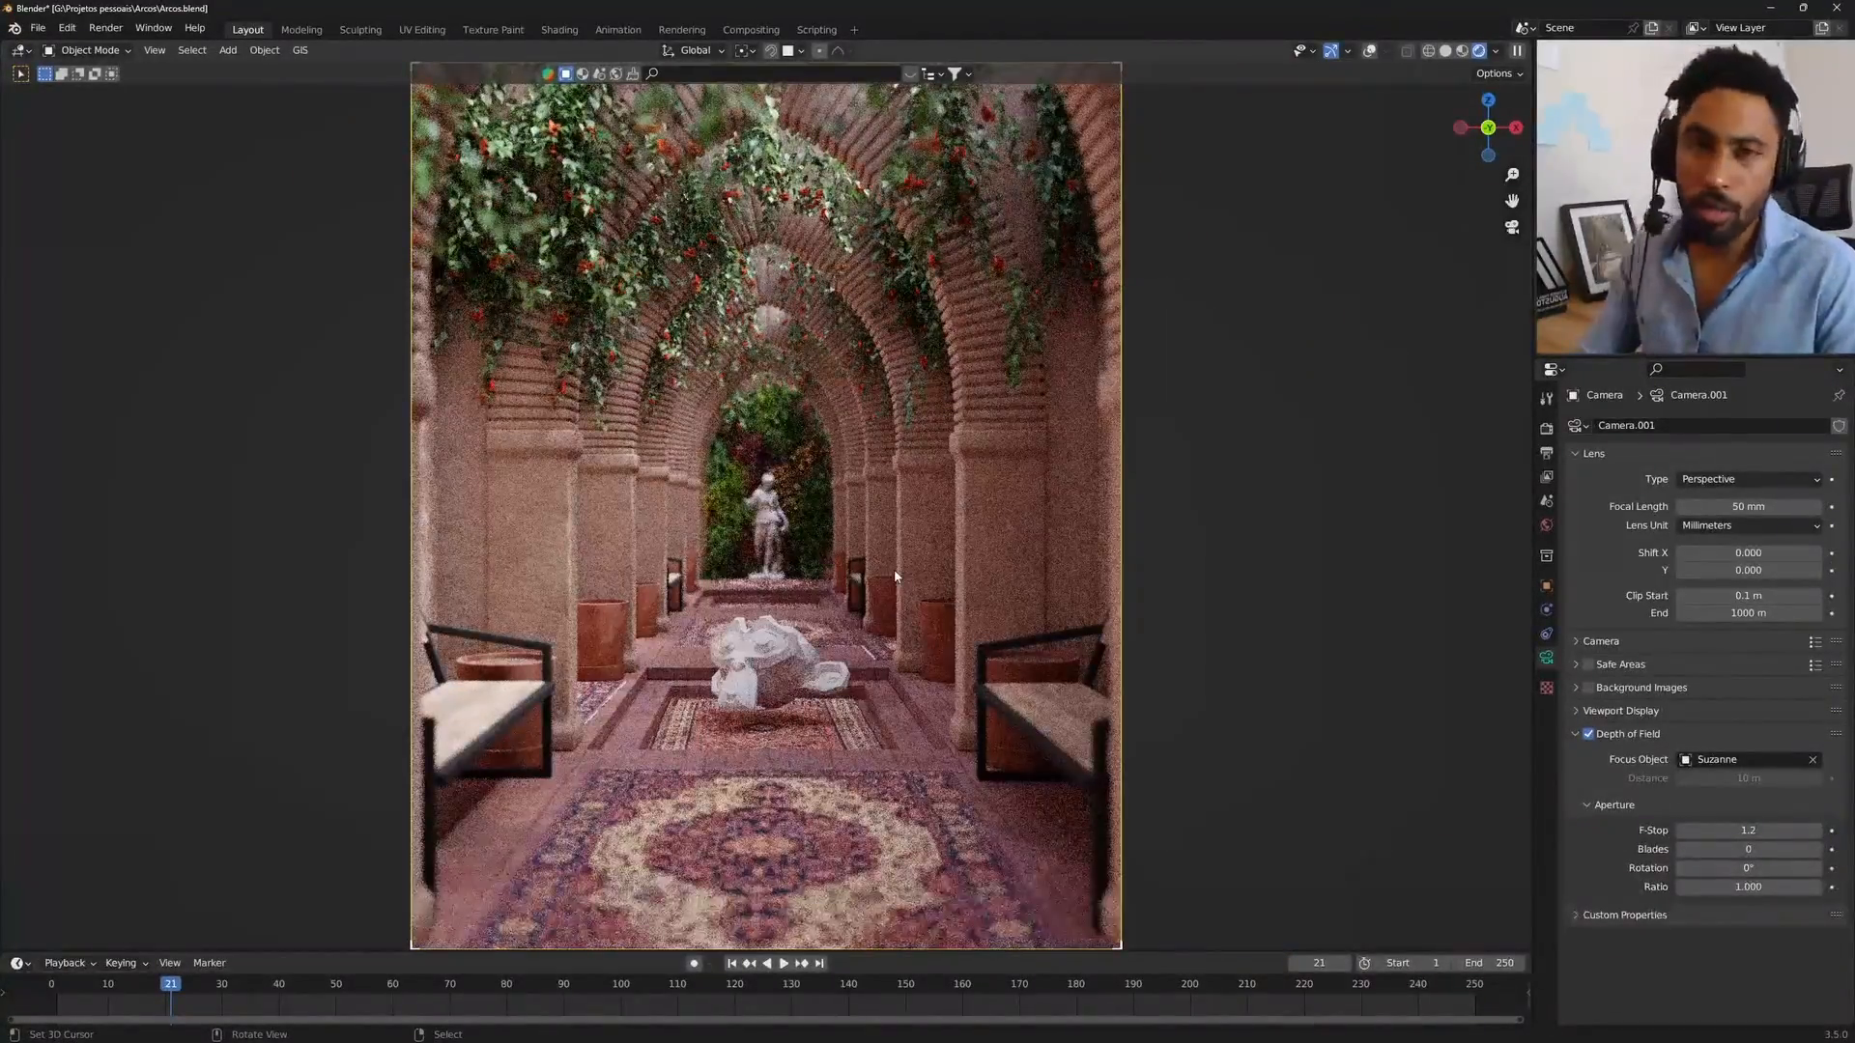
Step: Replace the focus object with the statue at the end of the corridor and raise the F-Stop to soften the blur less
{"action": "left_click", "coordinate": [1813, 761]}
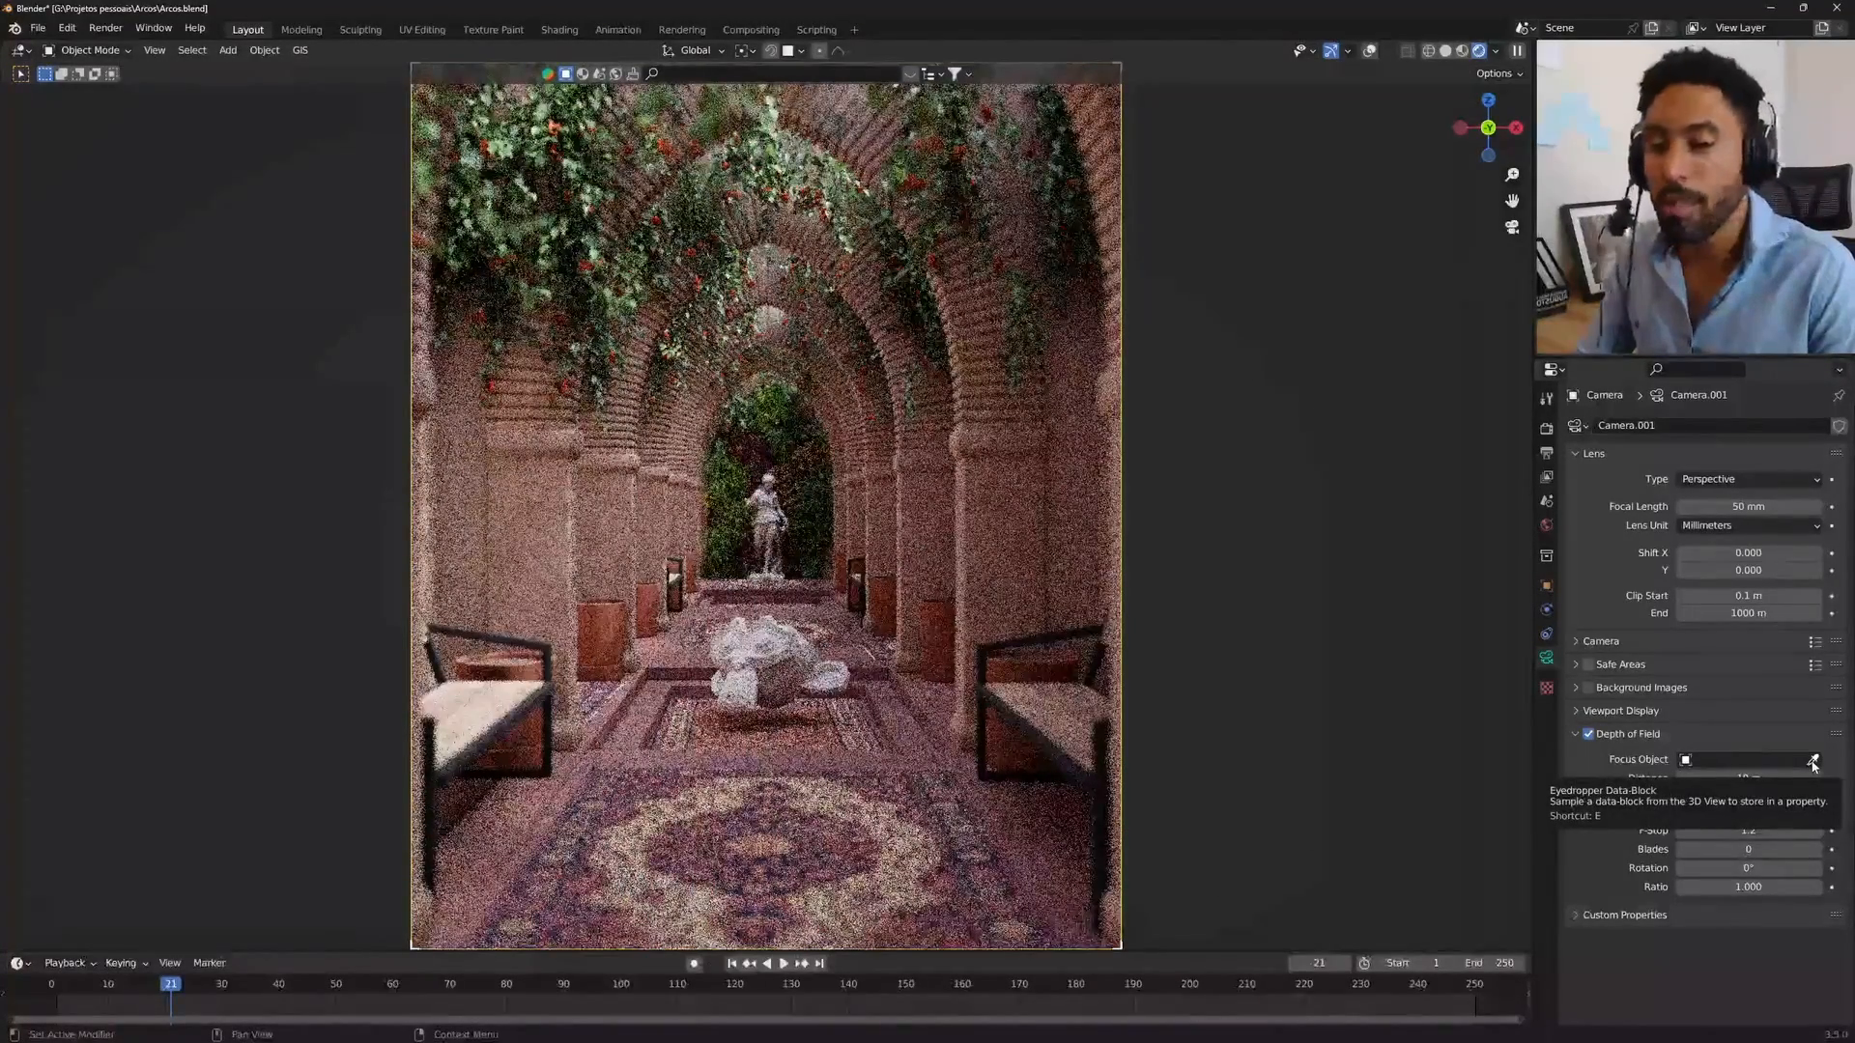
{"action": "left_click", "coordinate": [1814, 762]}
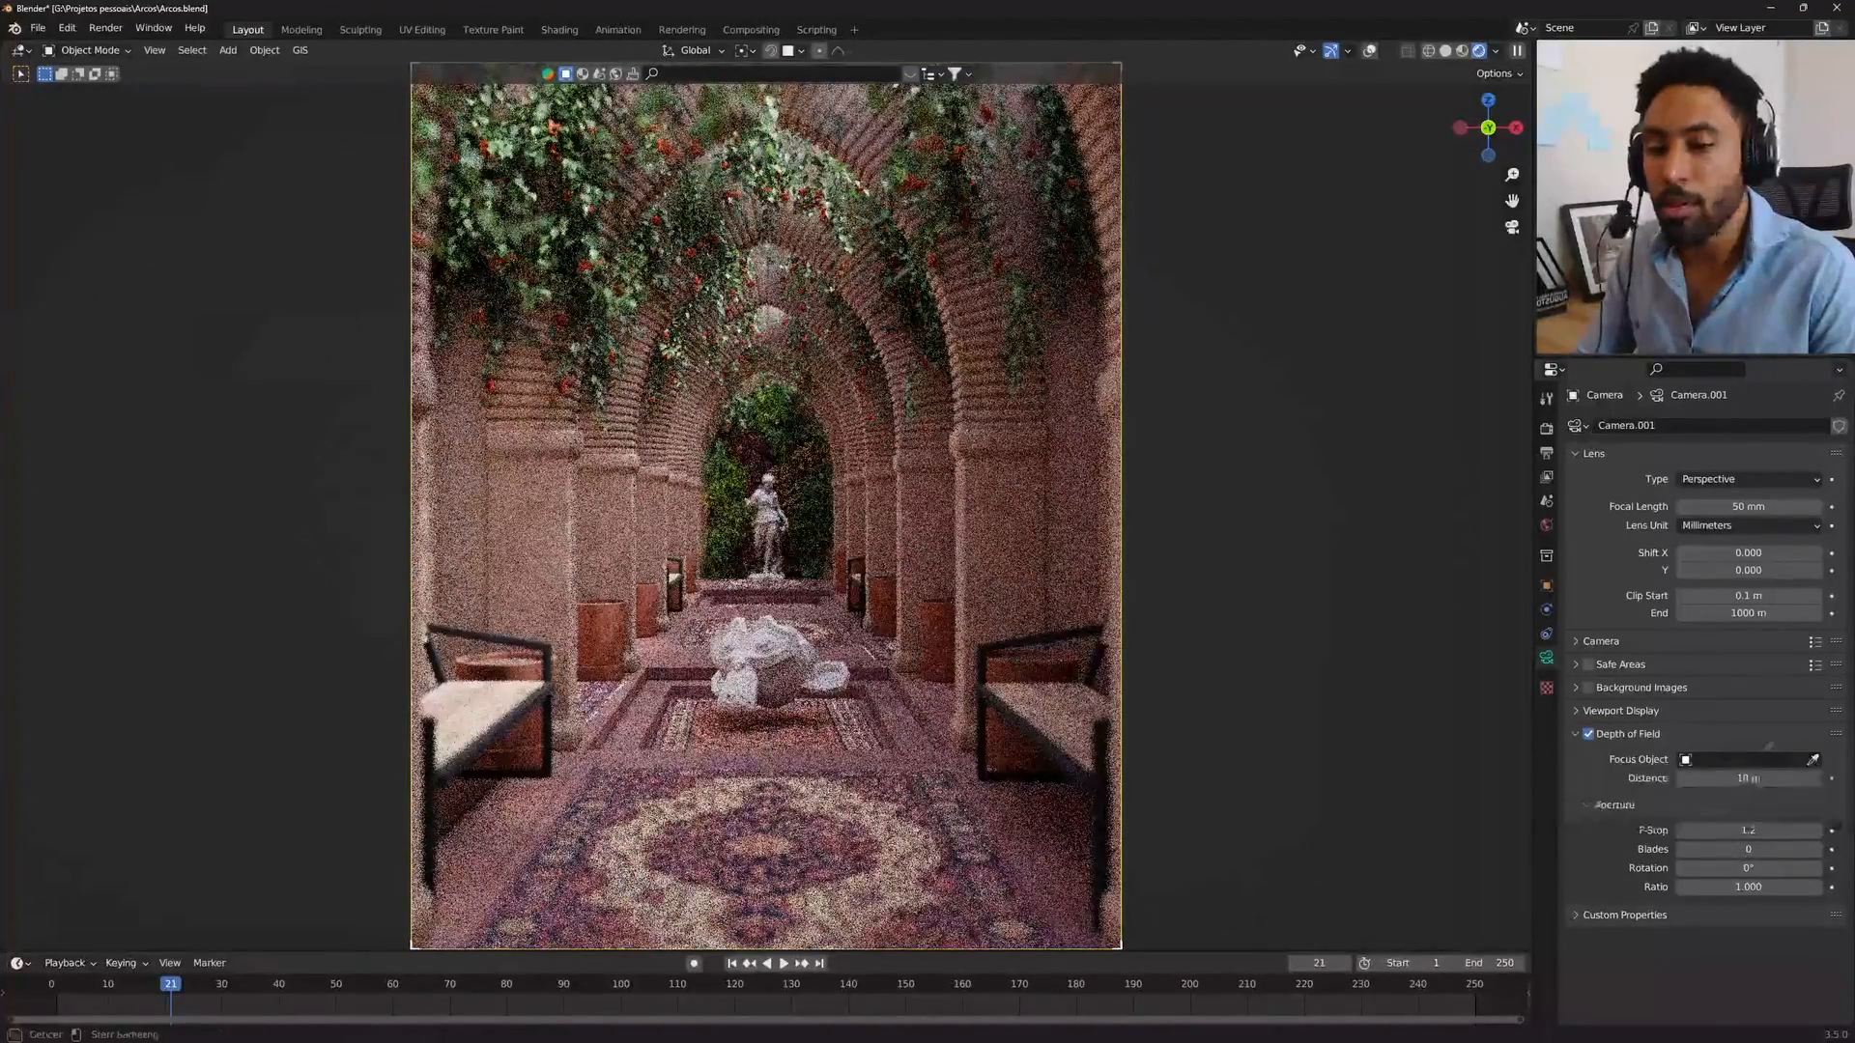
{"action": "left_click", "coordinate": [773, 475]}
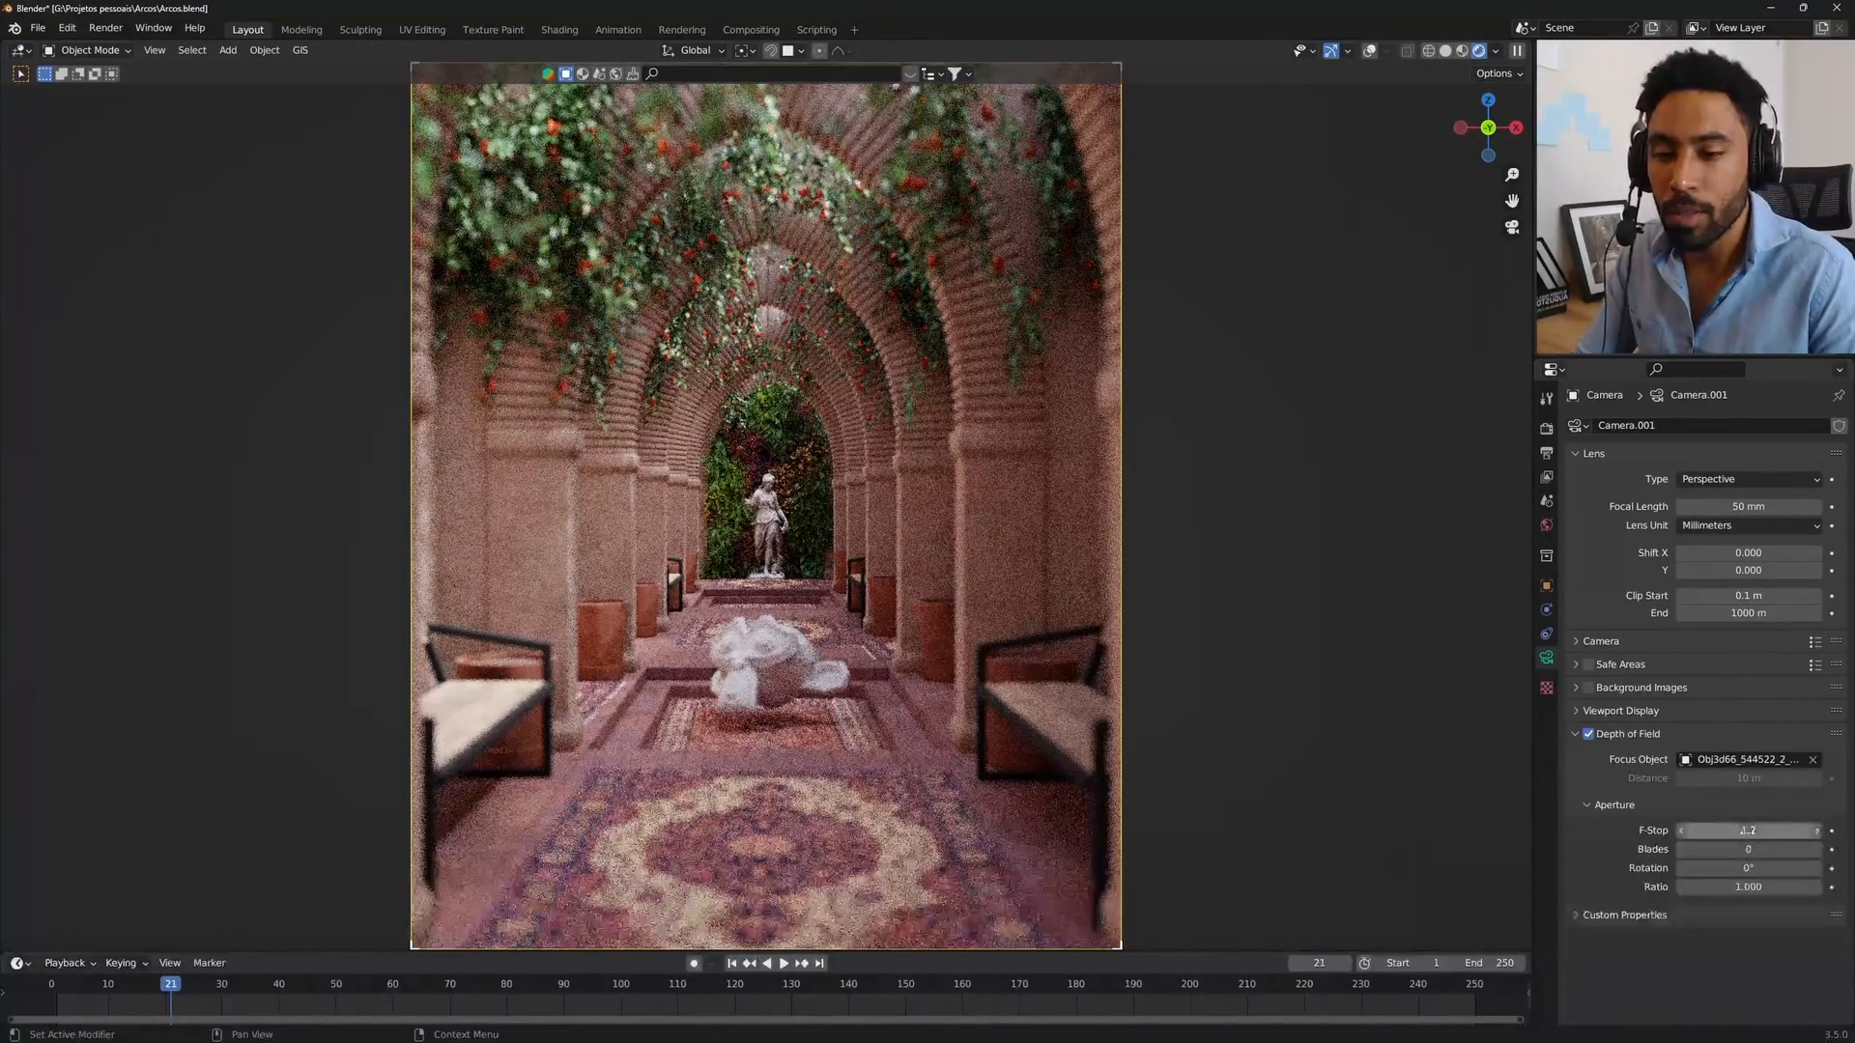
{"action": "left_click", "coordinate": [1748, 830]}
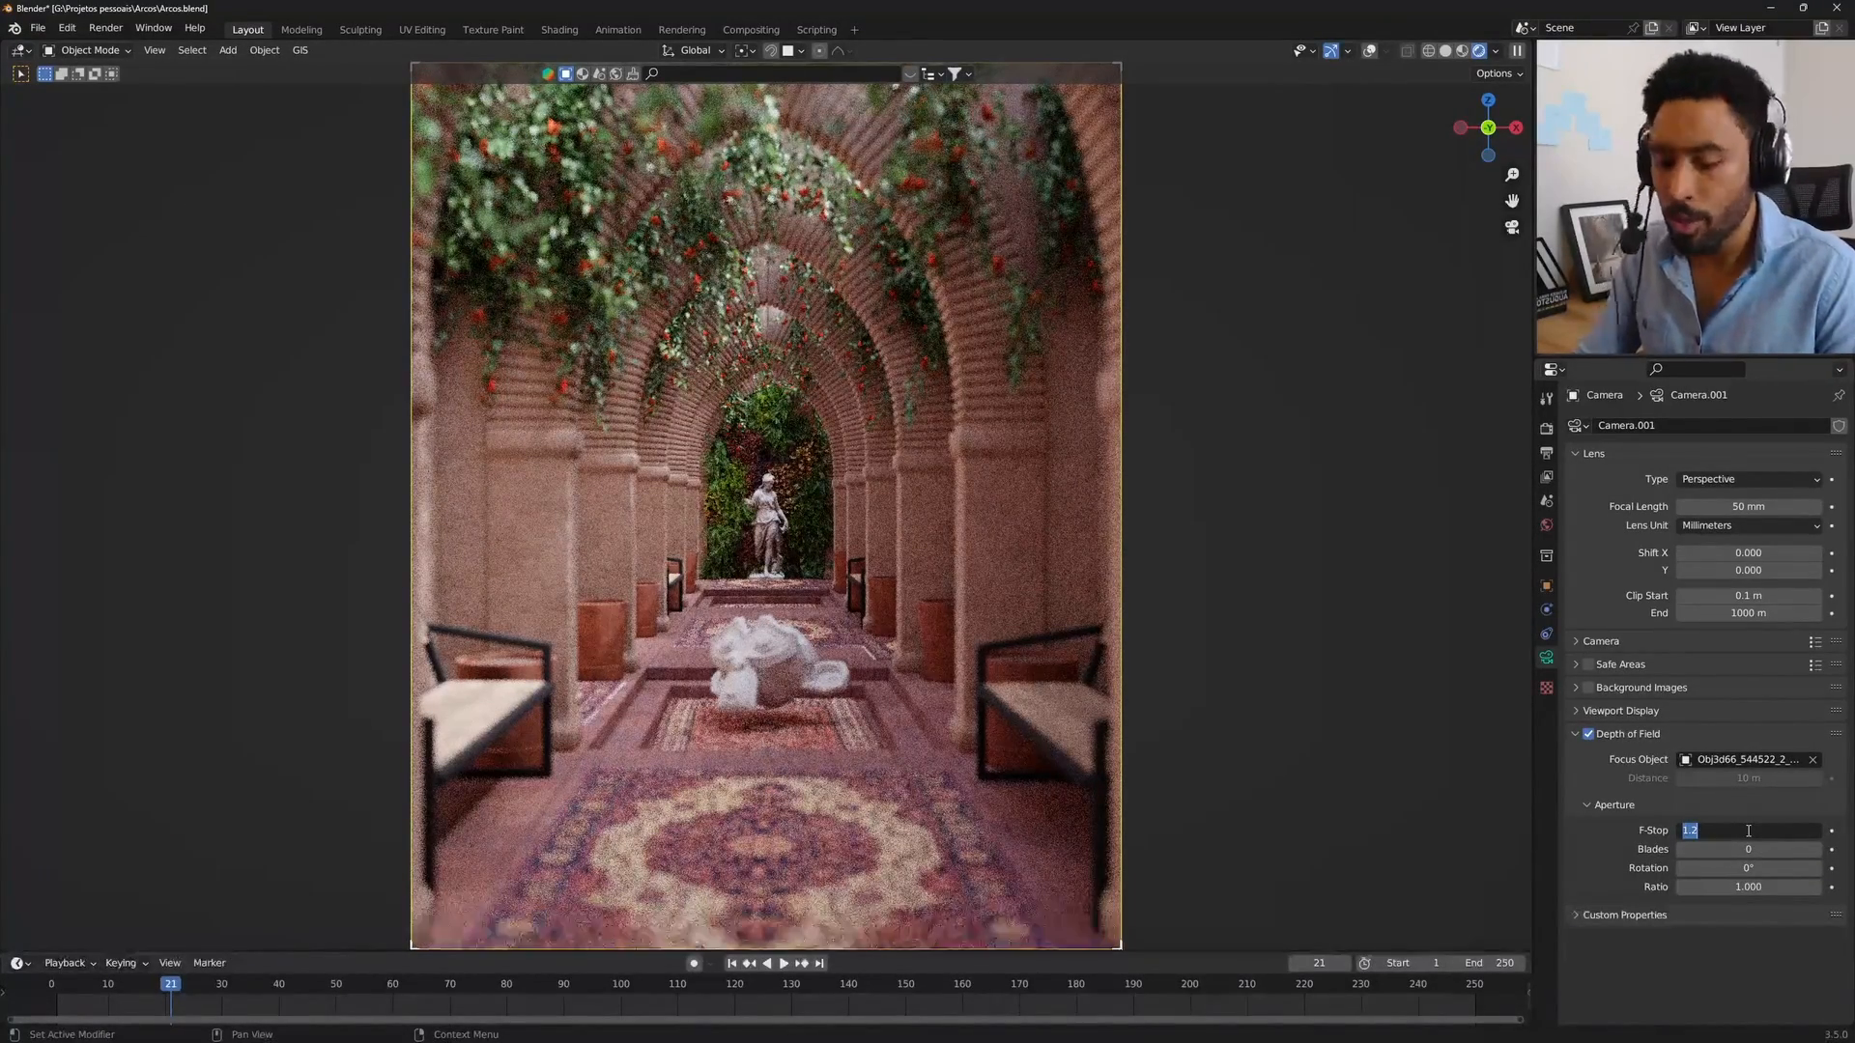
{"action": "key", "text": "Return"}
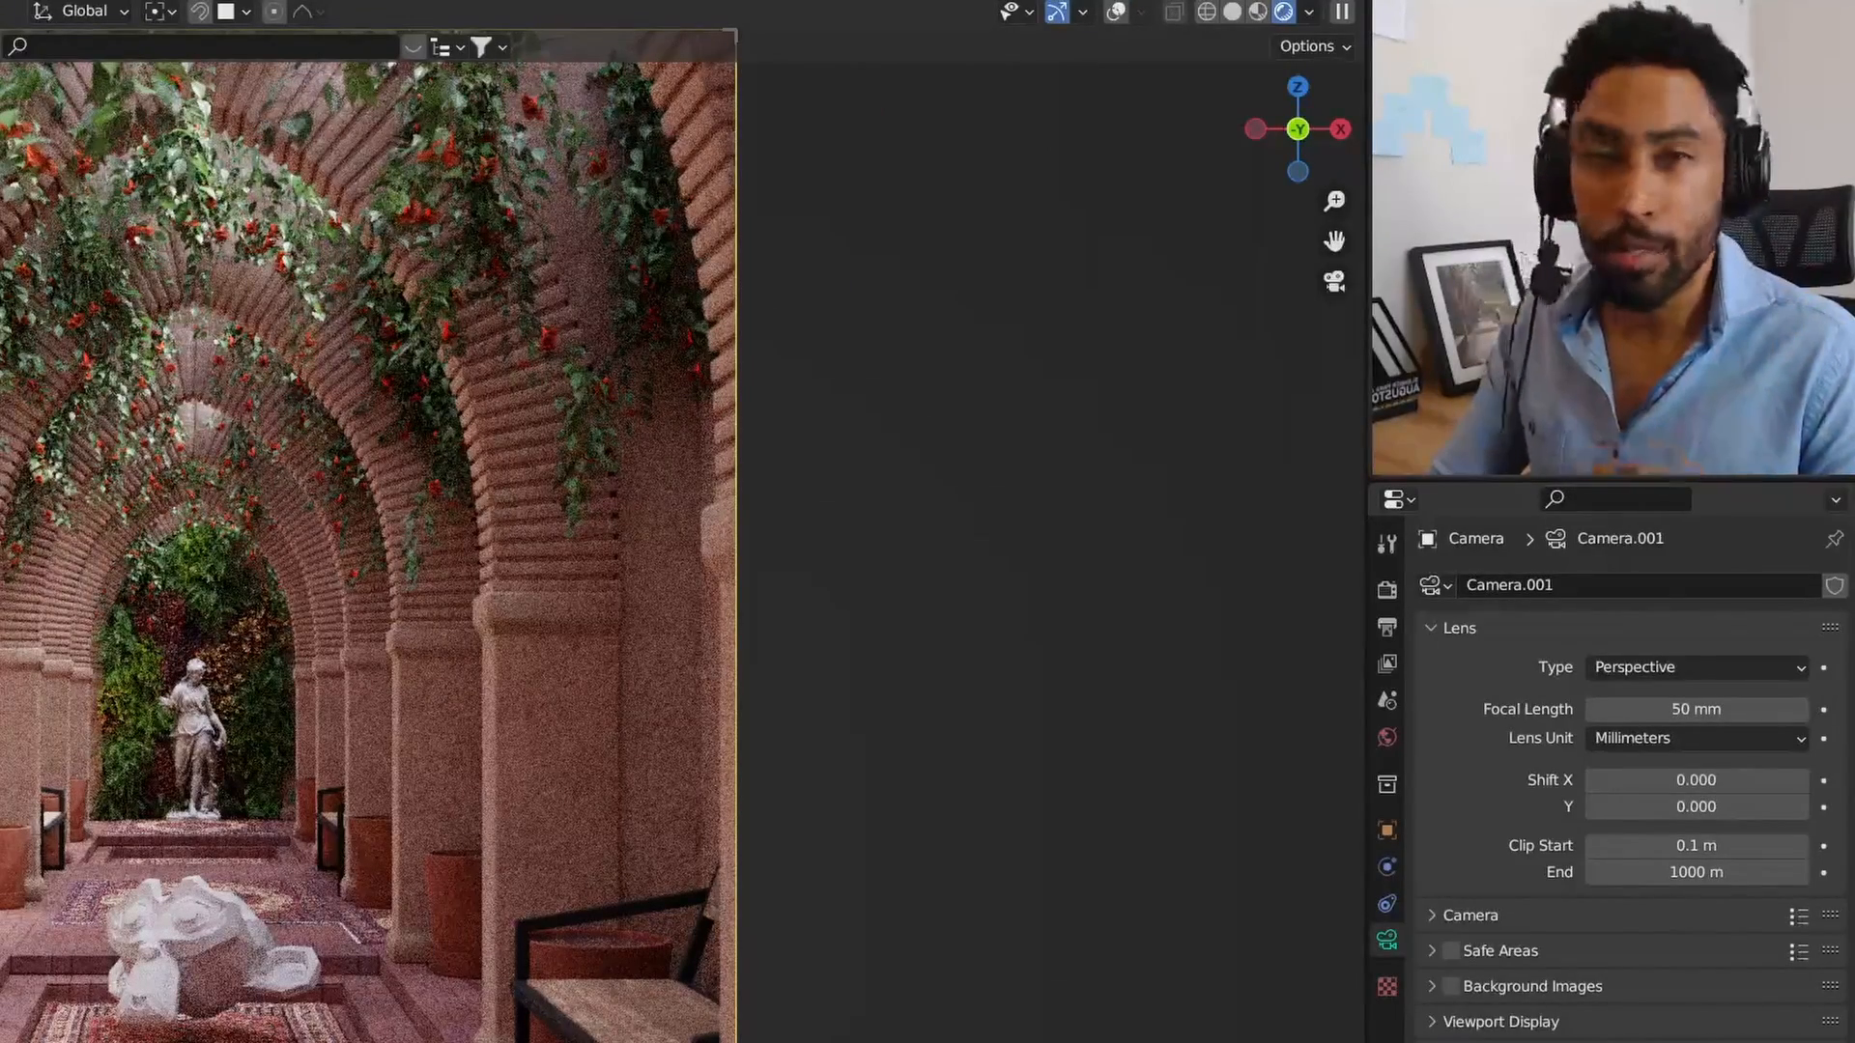
Step: Expand the scene's Color Management render settings and reorder them above Sampling
{"action": "left_click", "coordinate": [1387, 590]}
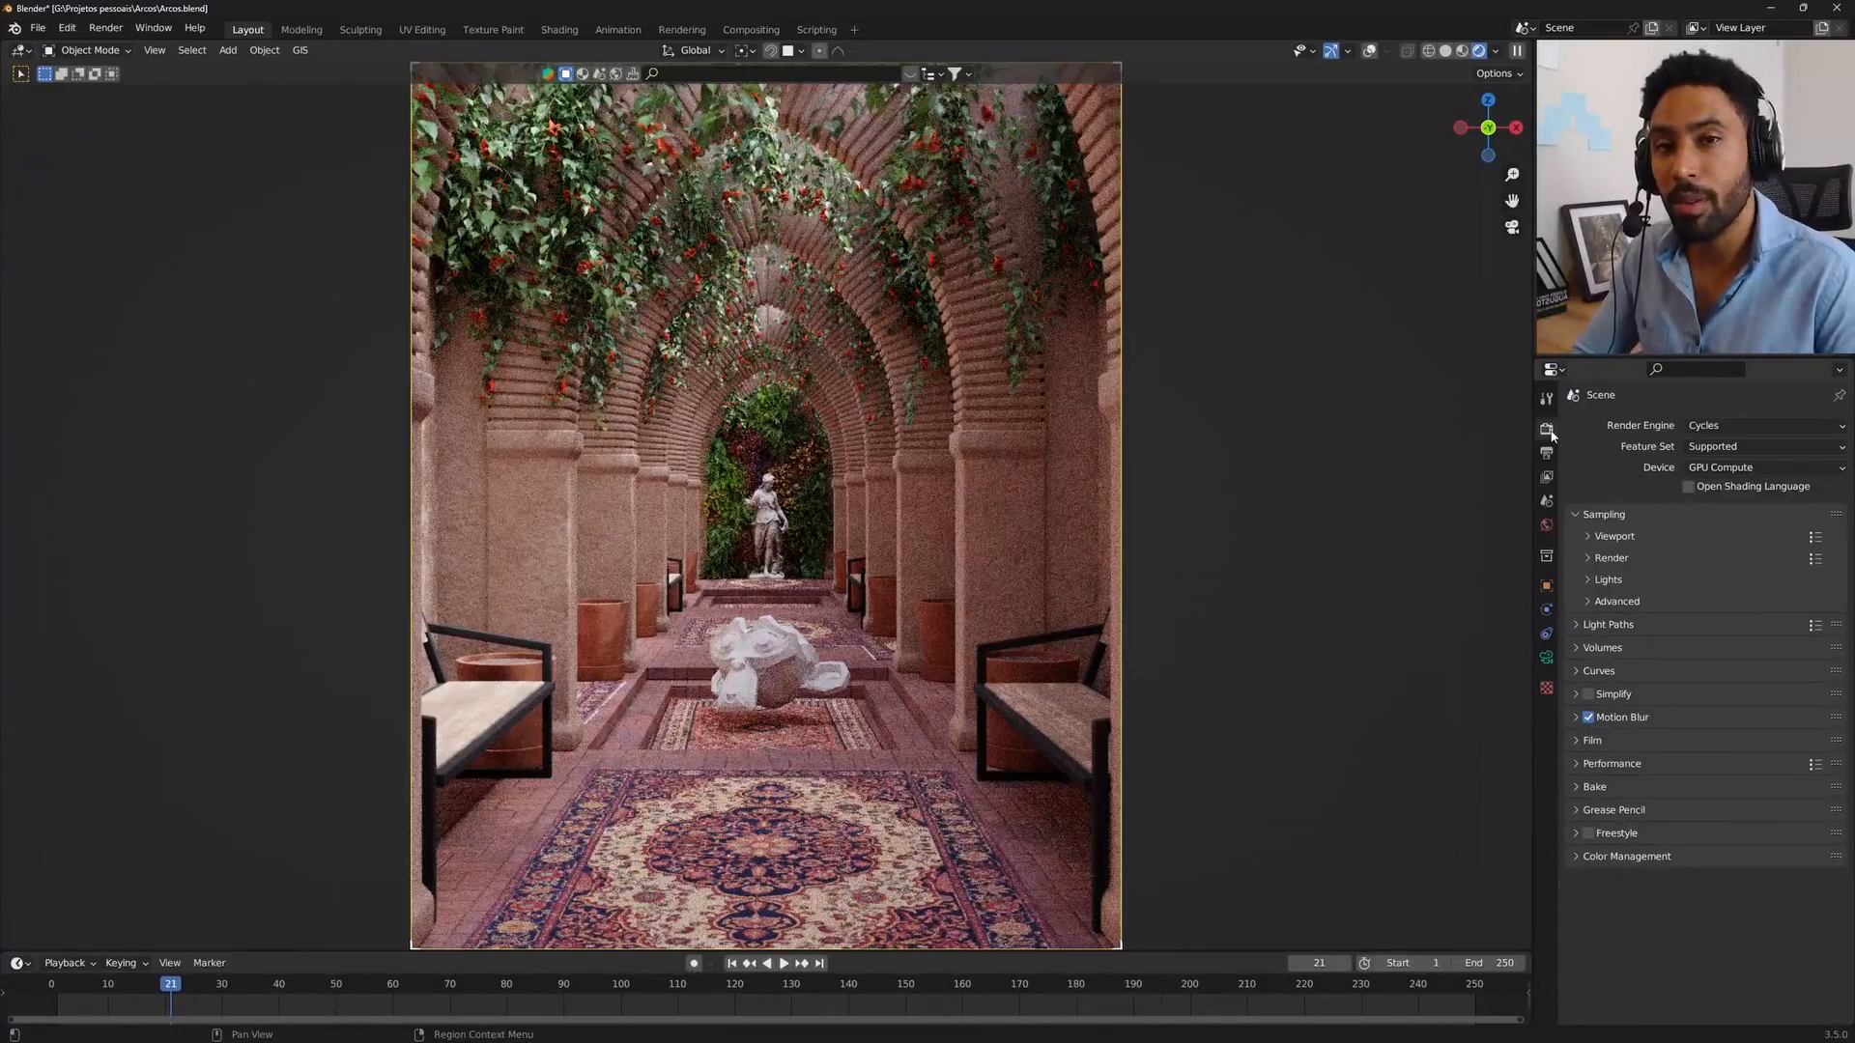
{"action": "left_click", "coordinate": [1647, 857]}
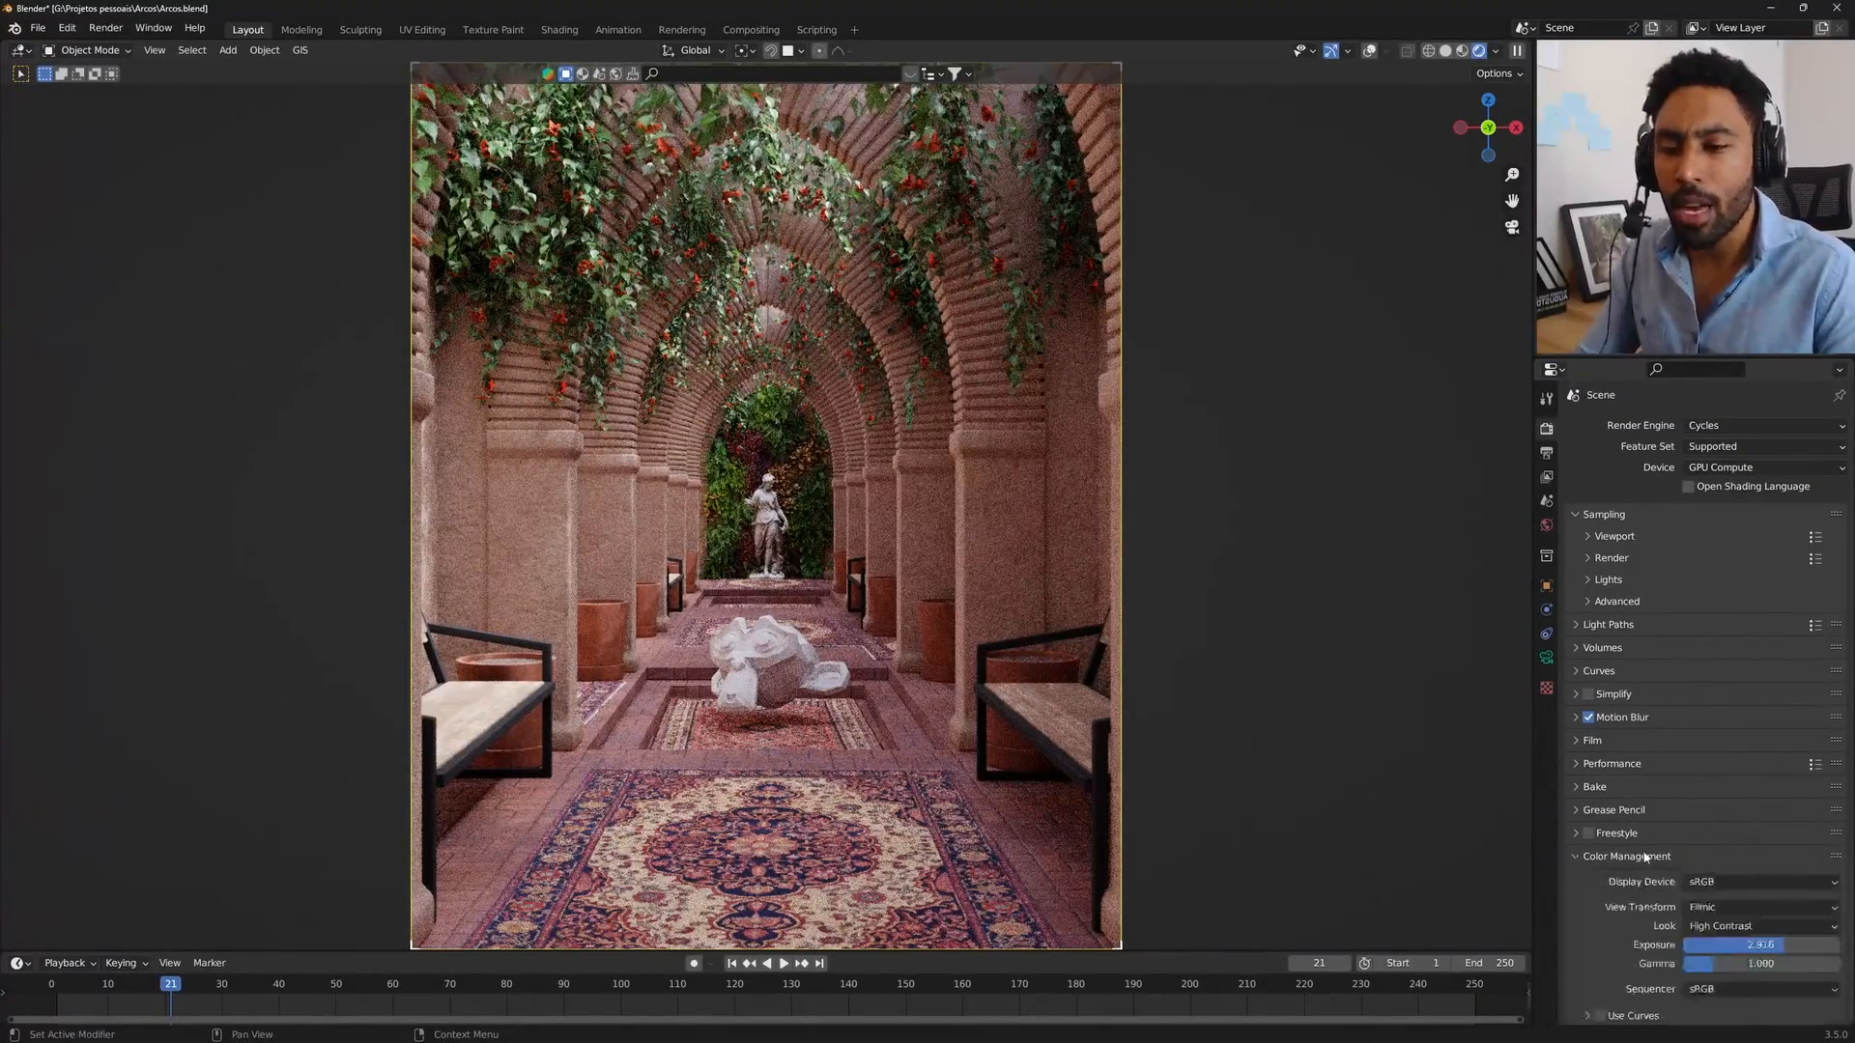
{"action": "left_click_drag", "start_coordinate": [1842, 860], "coordinate": [1816, 541]}
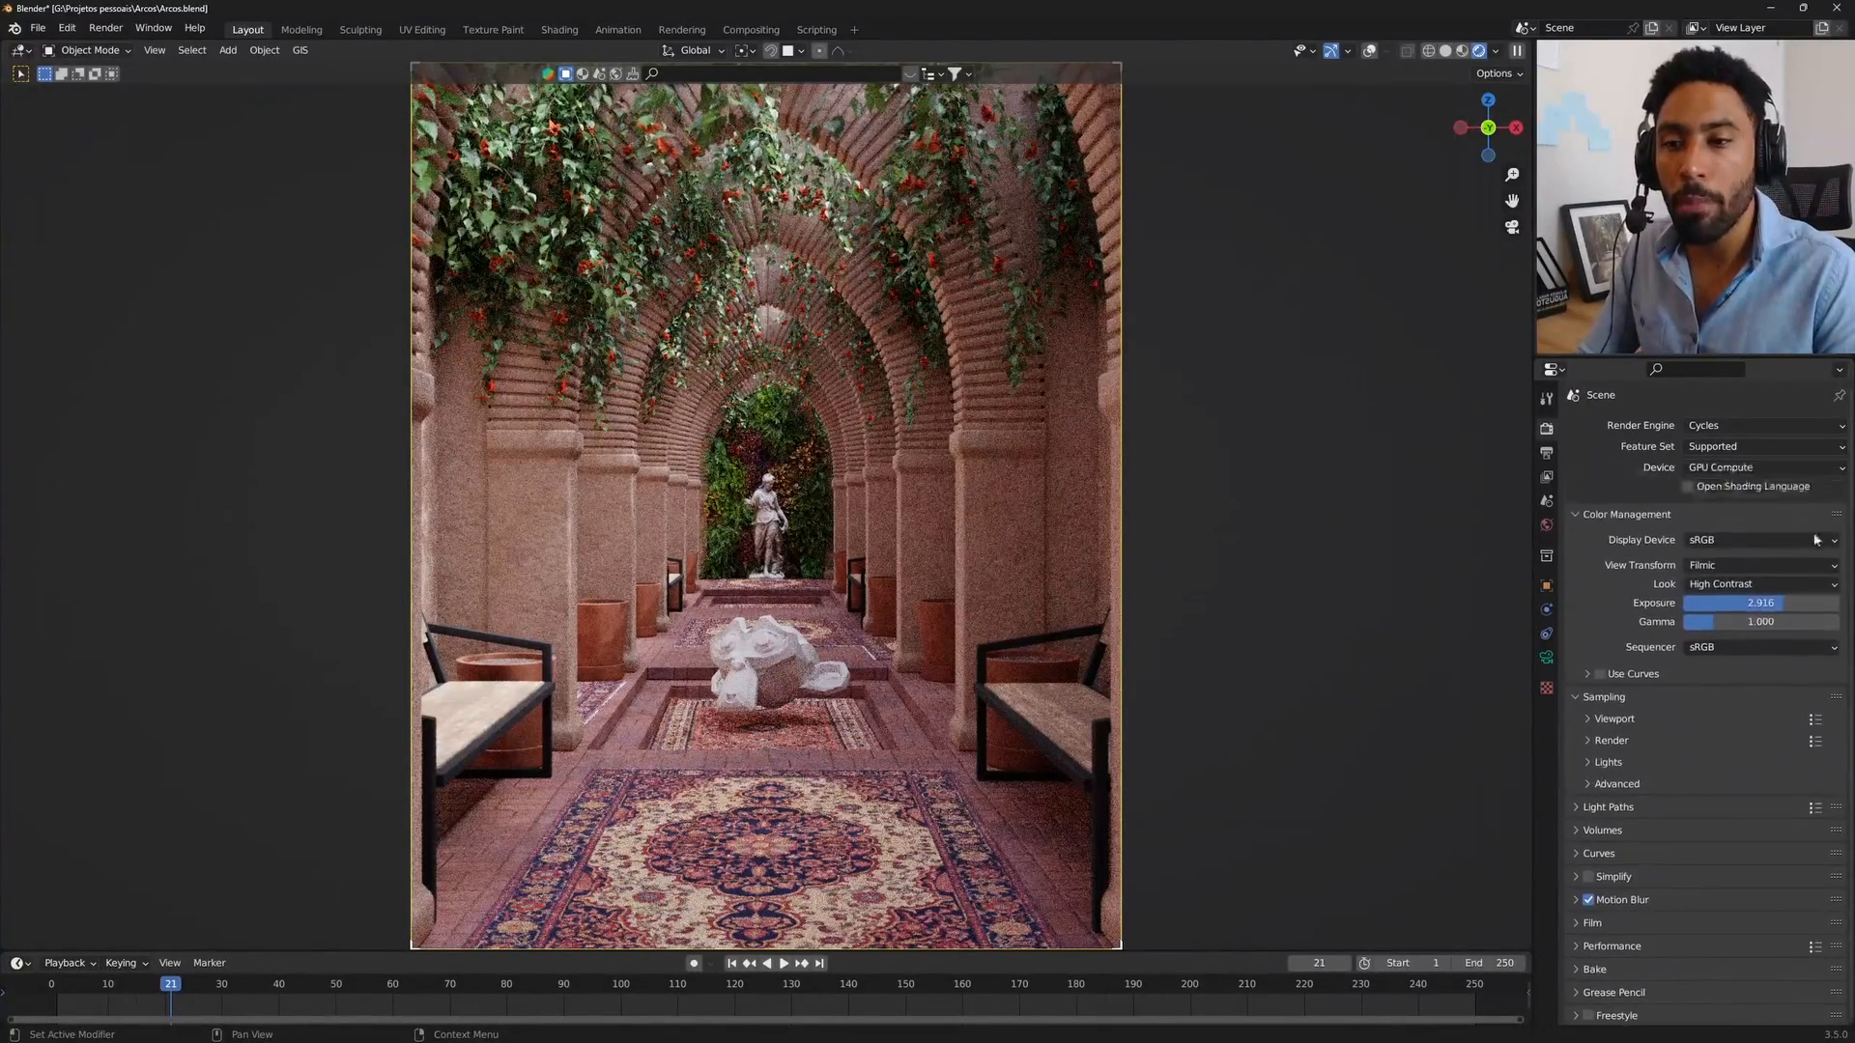
Step: Set the color management Look to None and reset the Exposure to 0.000
{"action": "left_click", "coordinate": [1769, 586]}
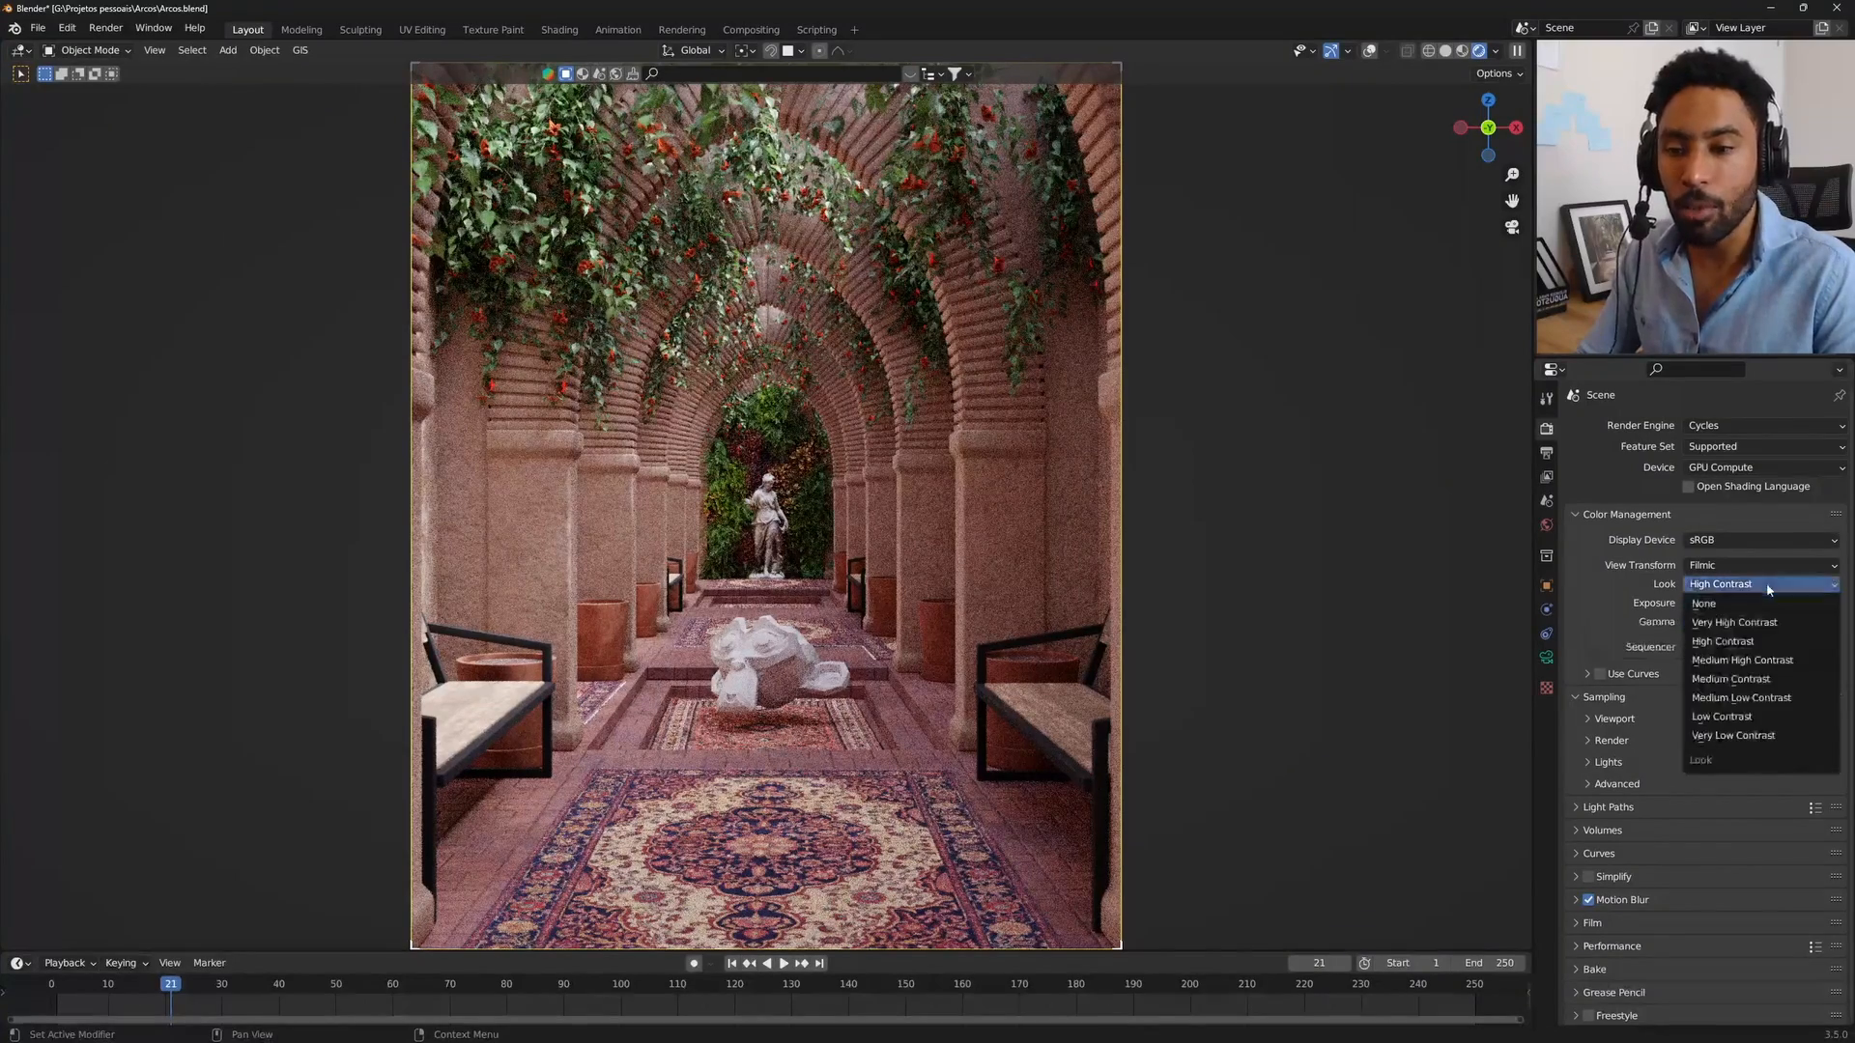
{"action": "left_click", "coordinate": [1712, 605]}
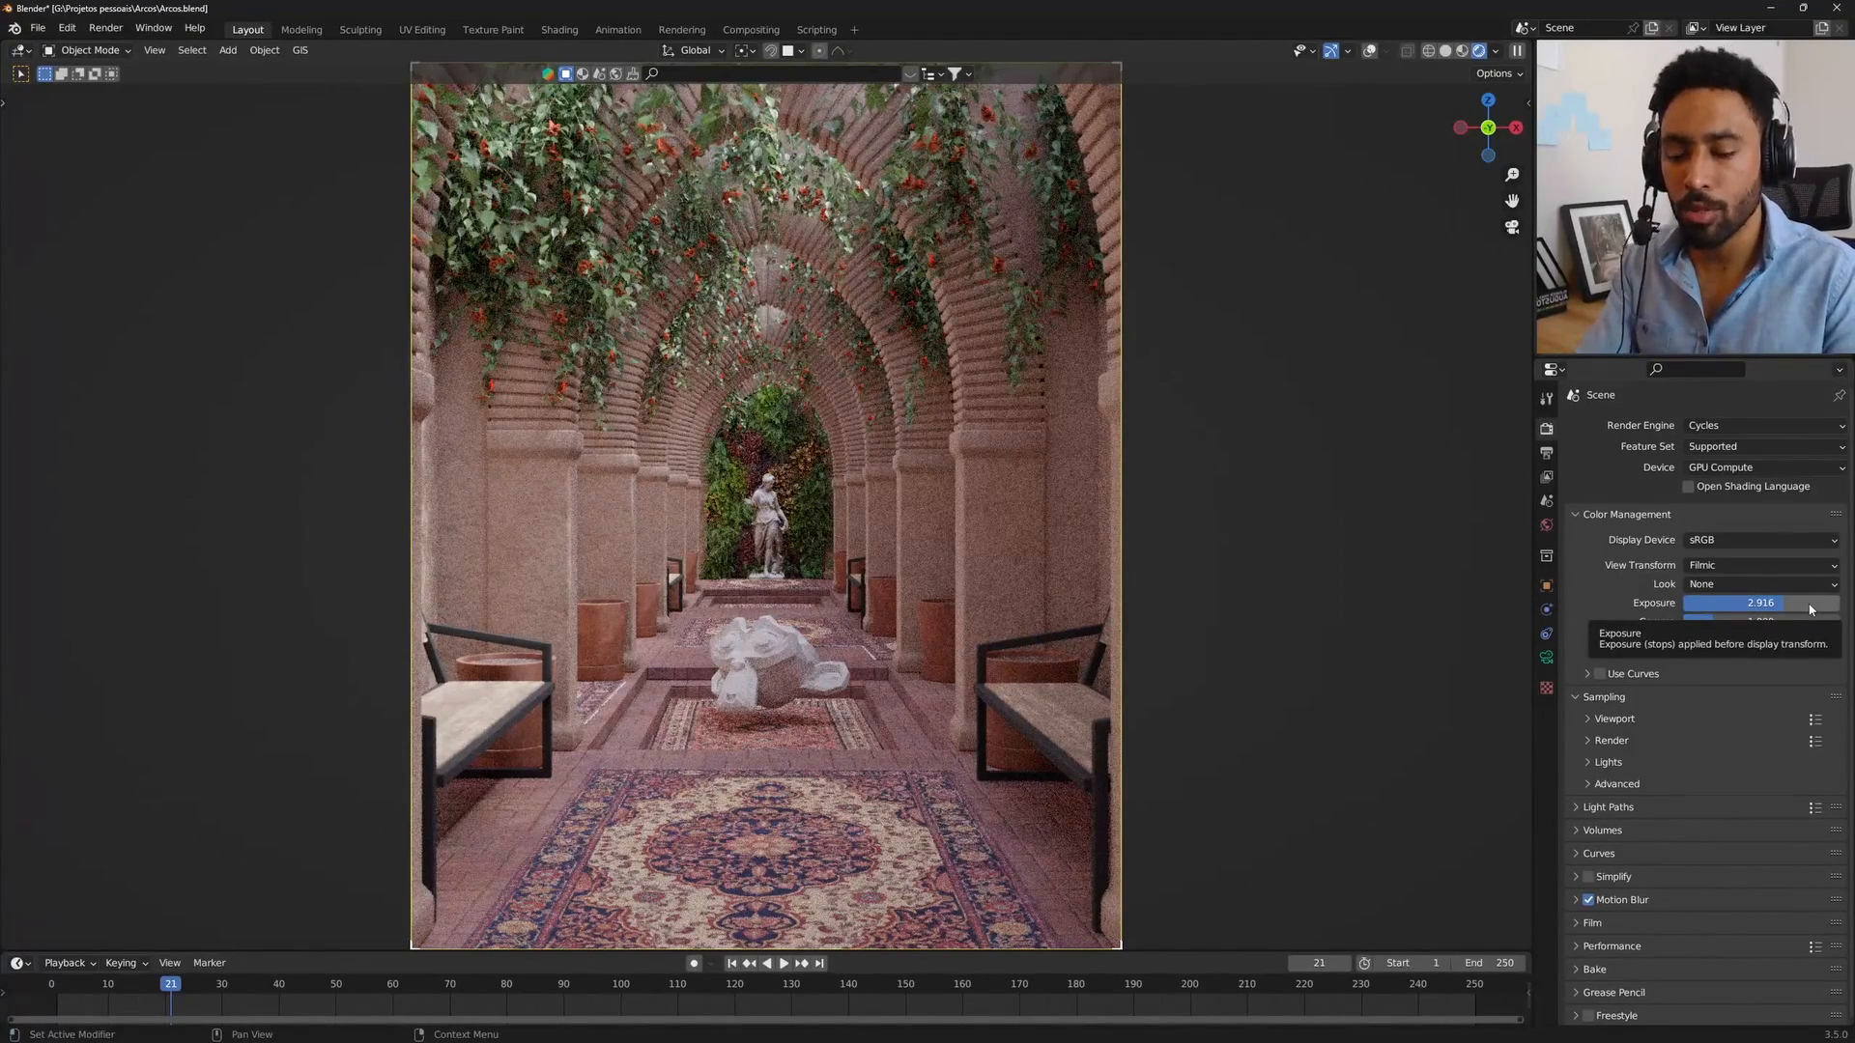
{"action": "key", "text": "BackSpace"}
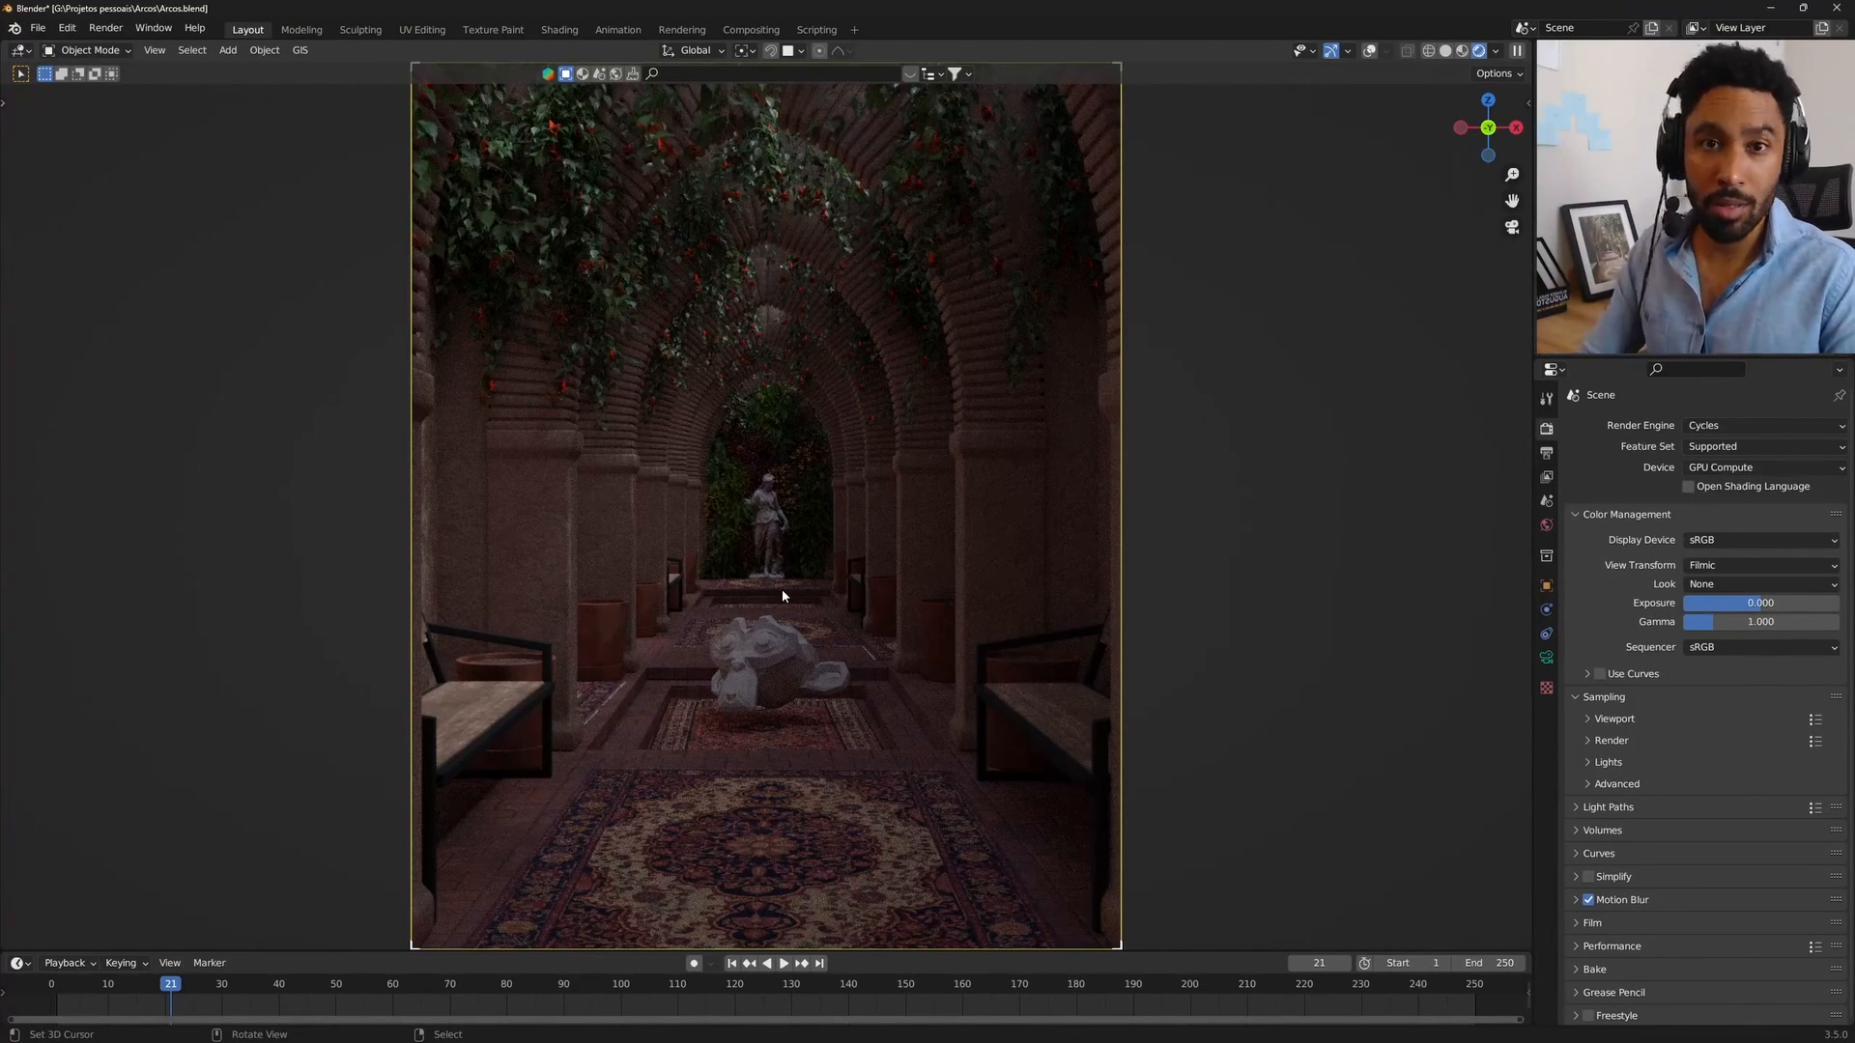
Step: Raise the color management Exposure to about 5.872 to brighten the corridor
{"action": "left_click", "coordinate": [1773, 606]}
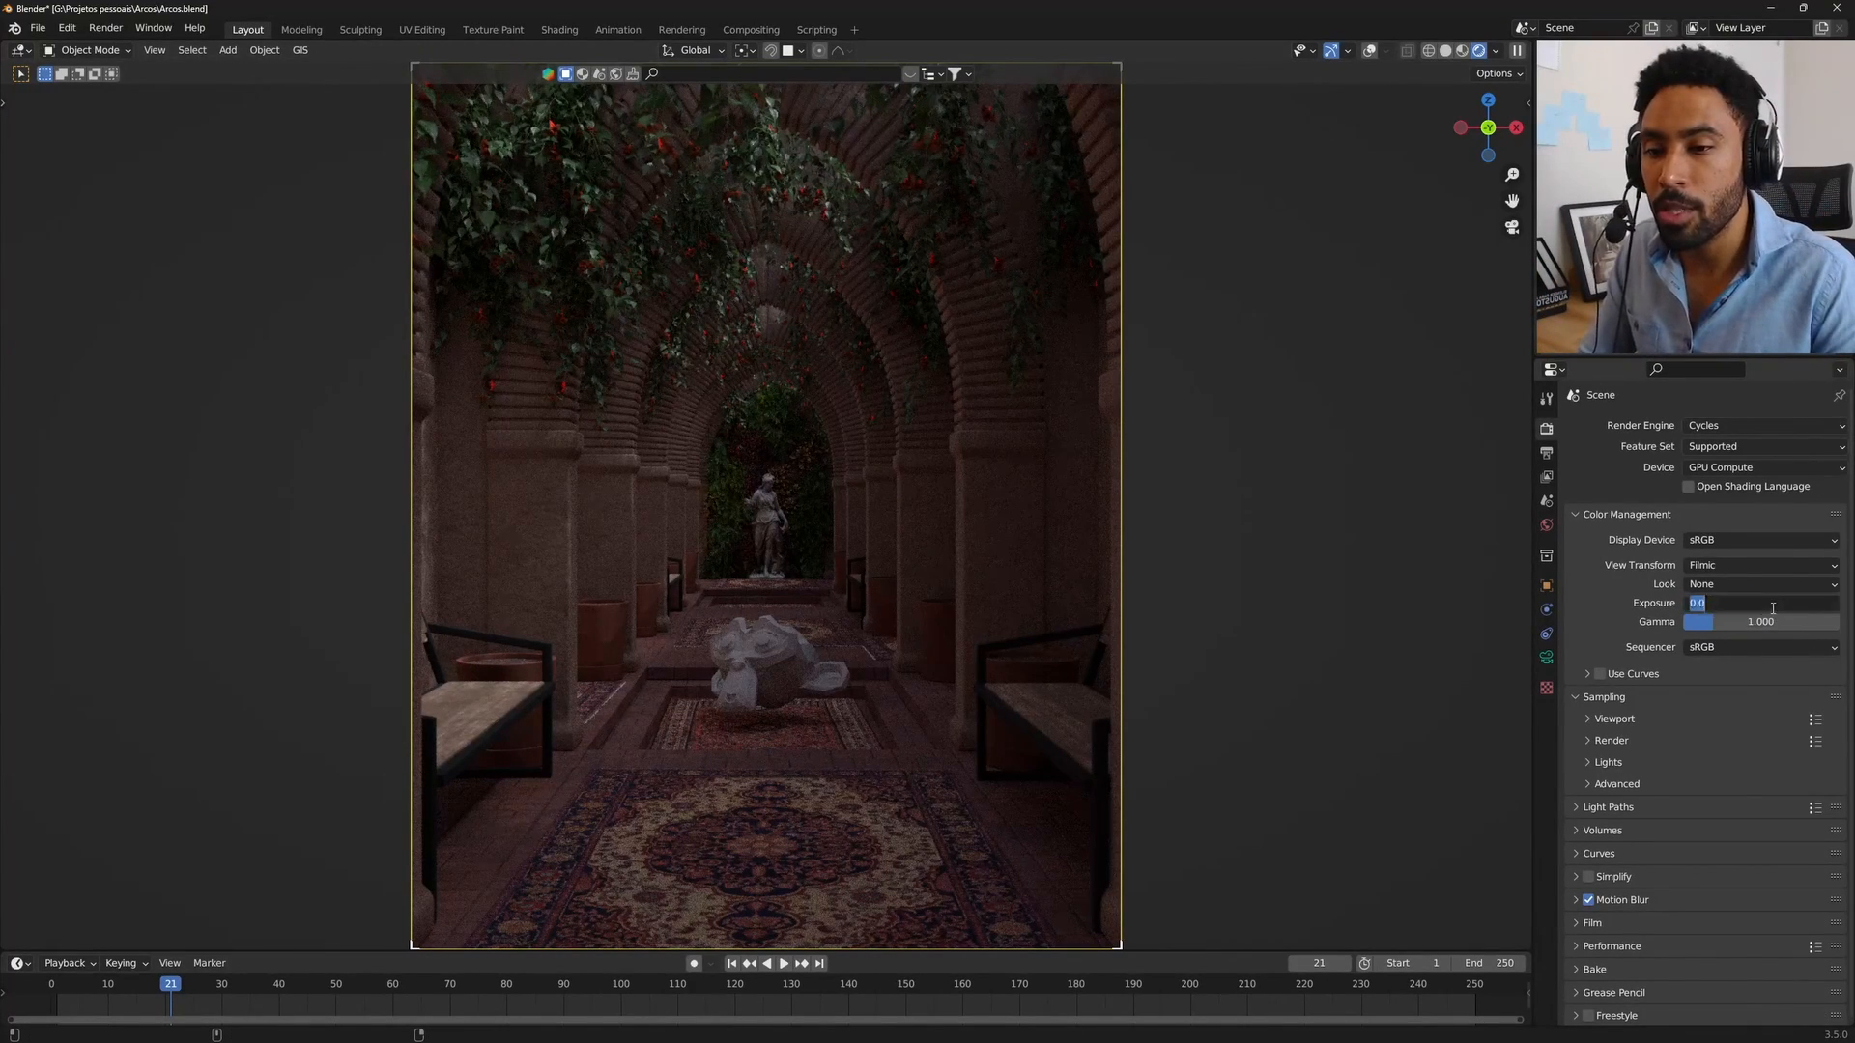
{"action": "key", "text": "Escape"}
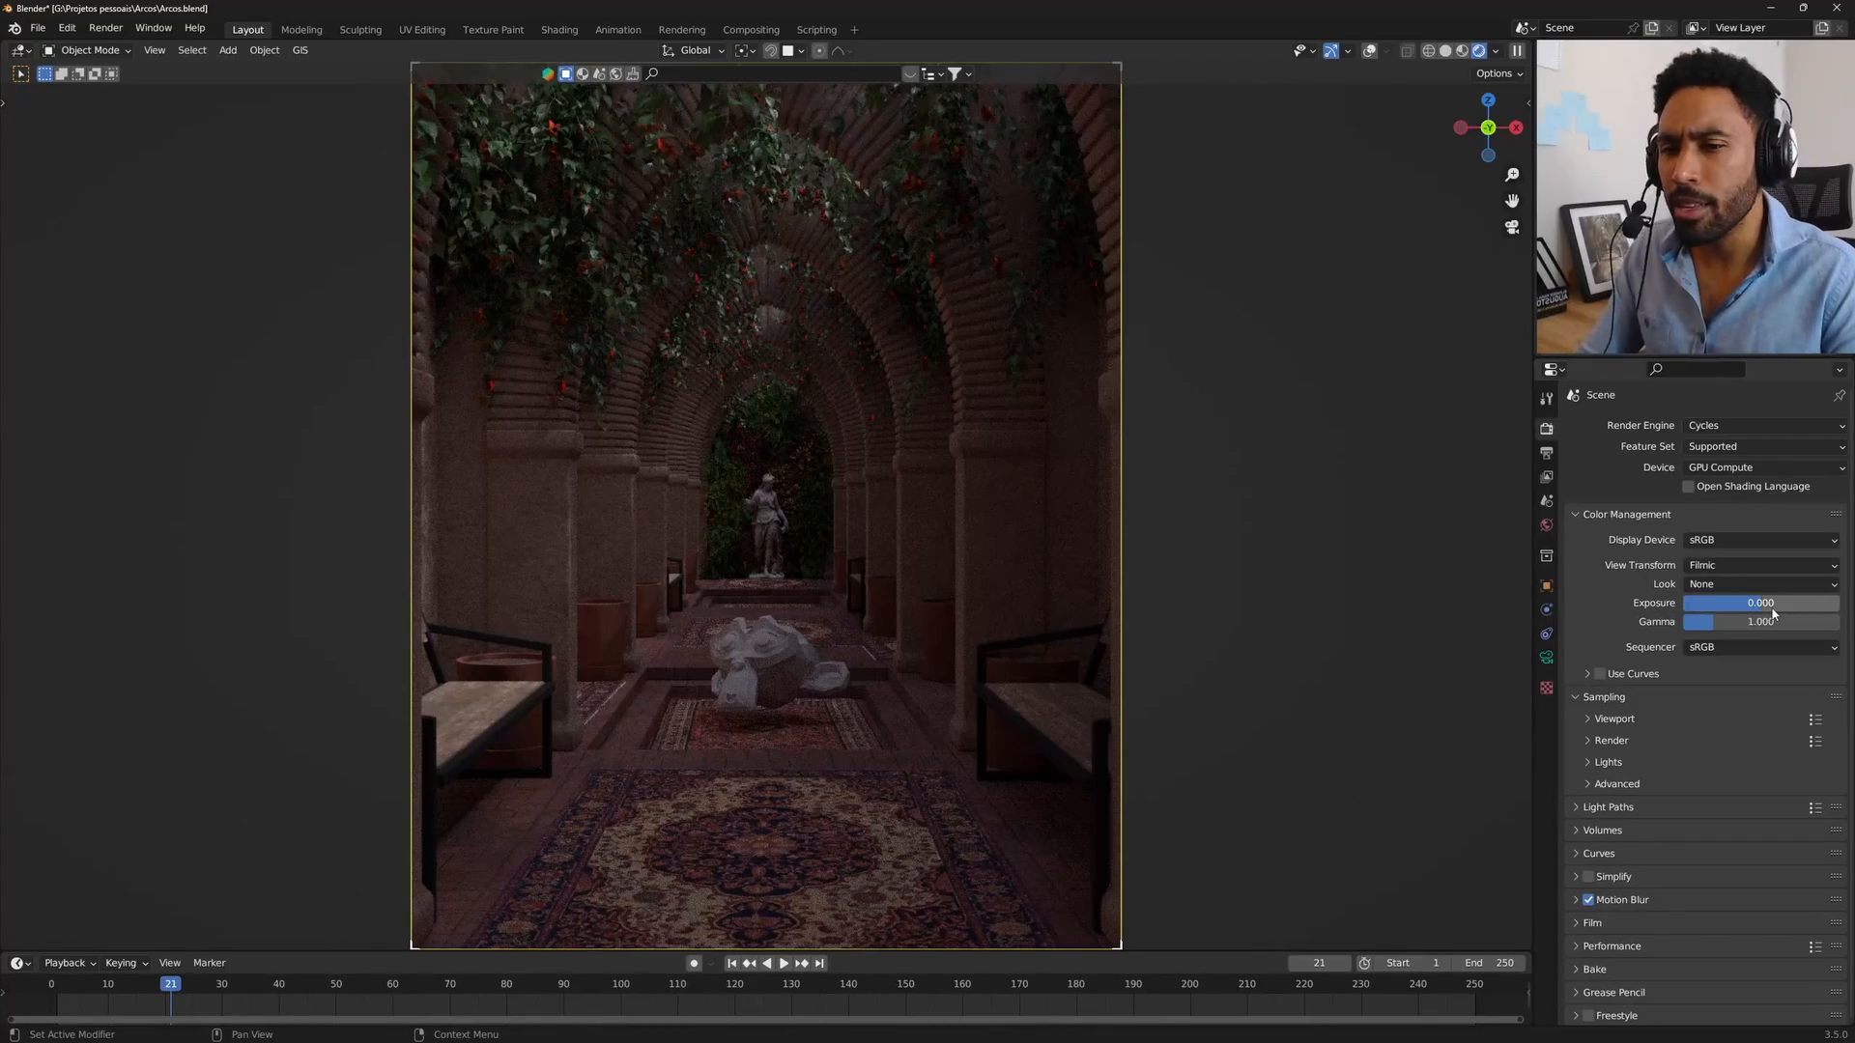
{"action": "left_click_drag", "start_coordinate": [1773, 612], "coordinate": [1807, 606]}
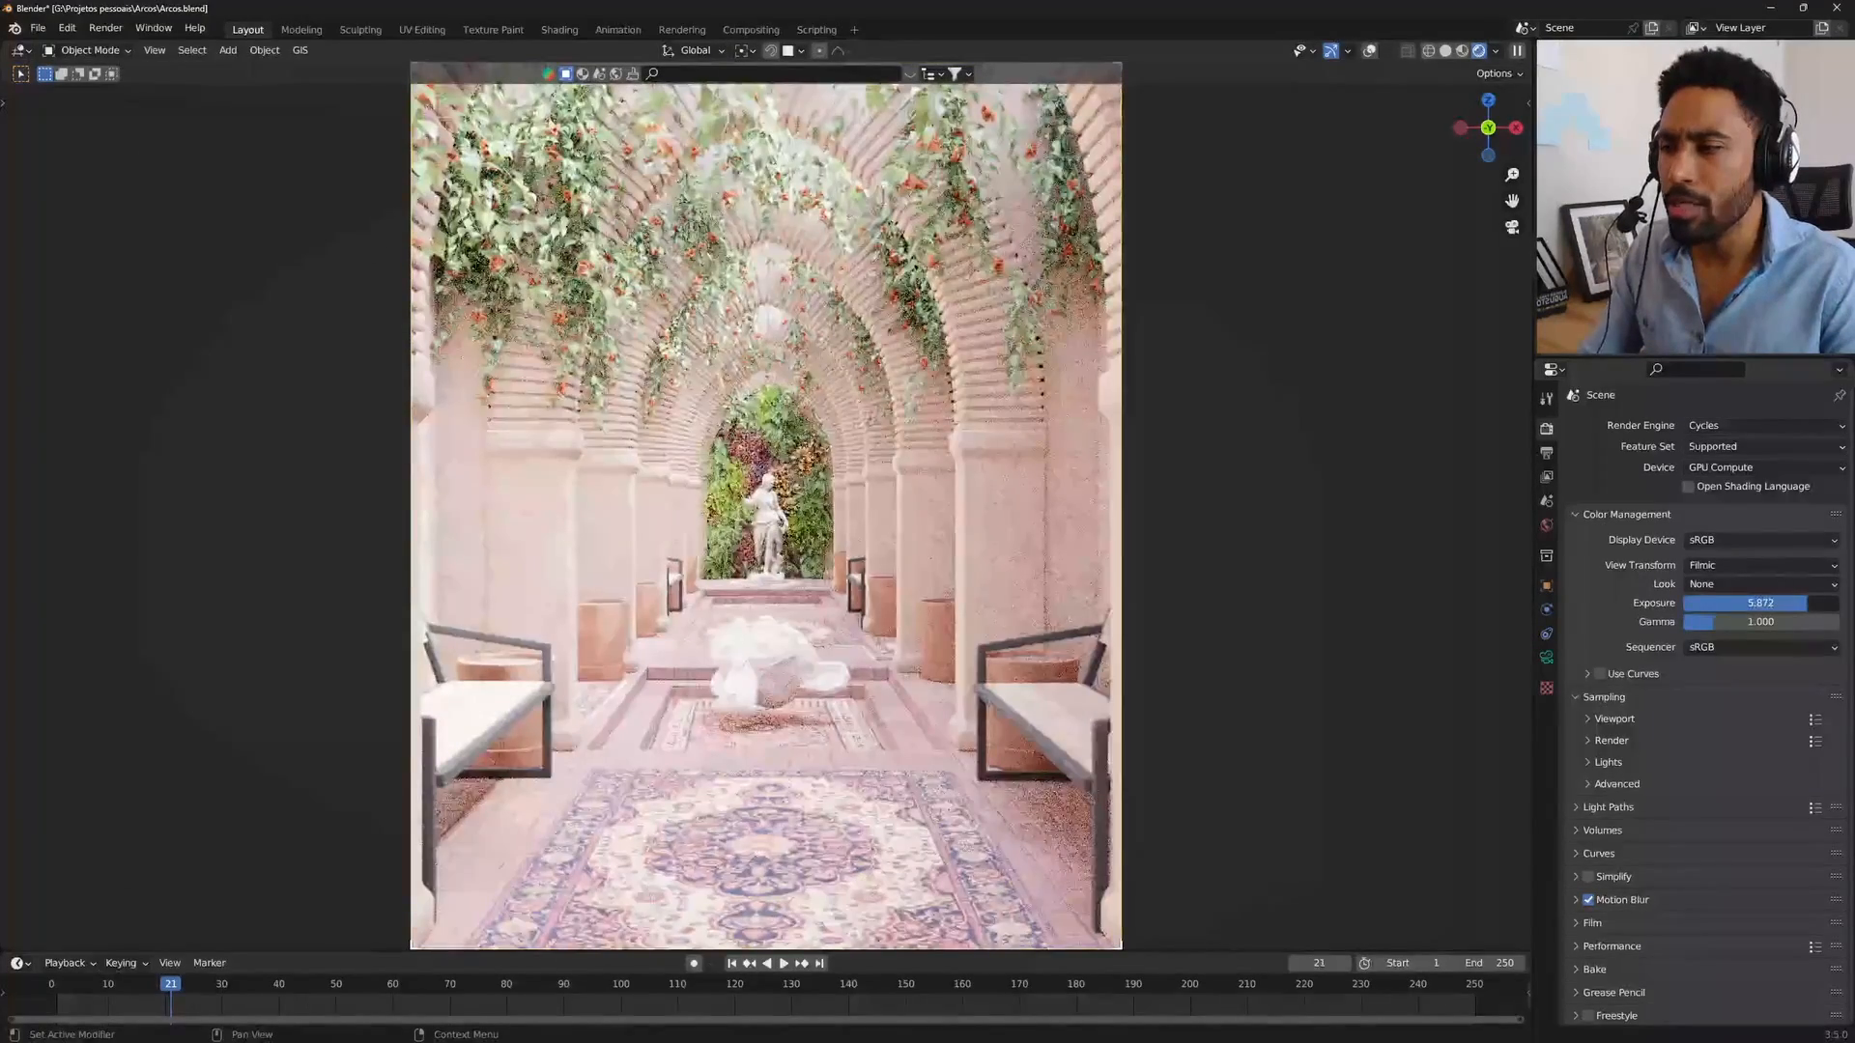
Step: Set the color management Exposure to 6 and switch the View Transform to False Color
{"action": "left_click", "coordinate": [1810, 604]}
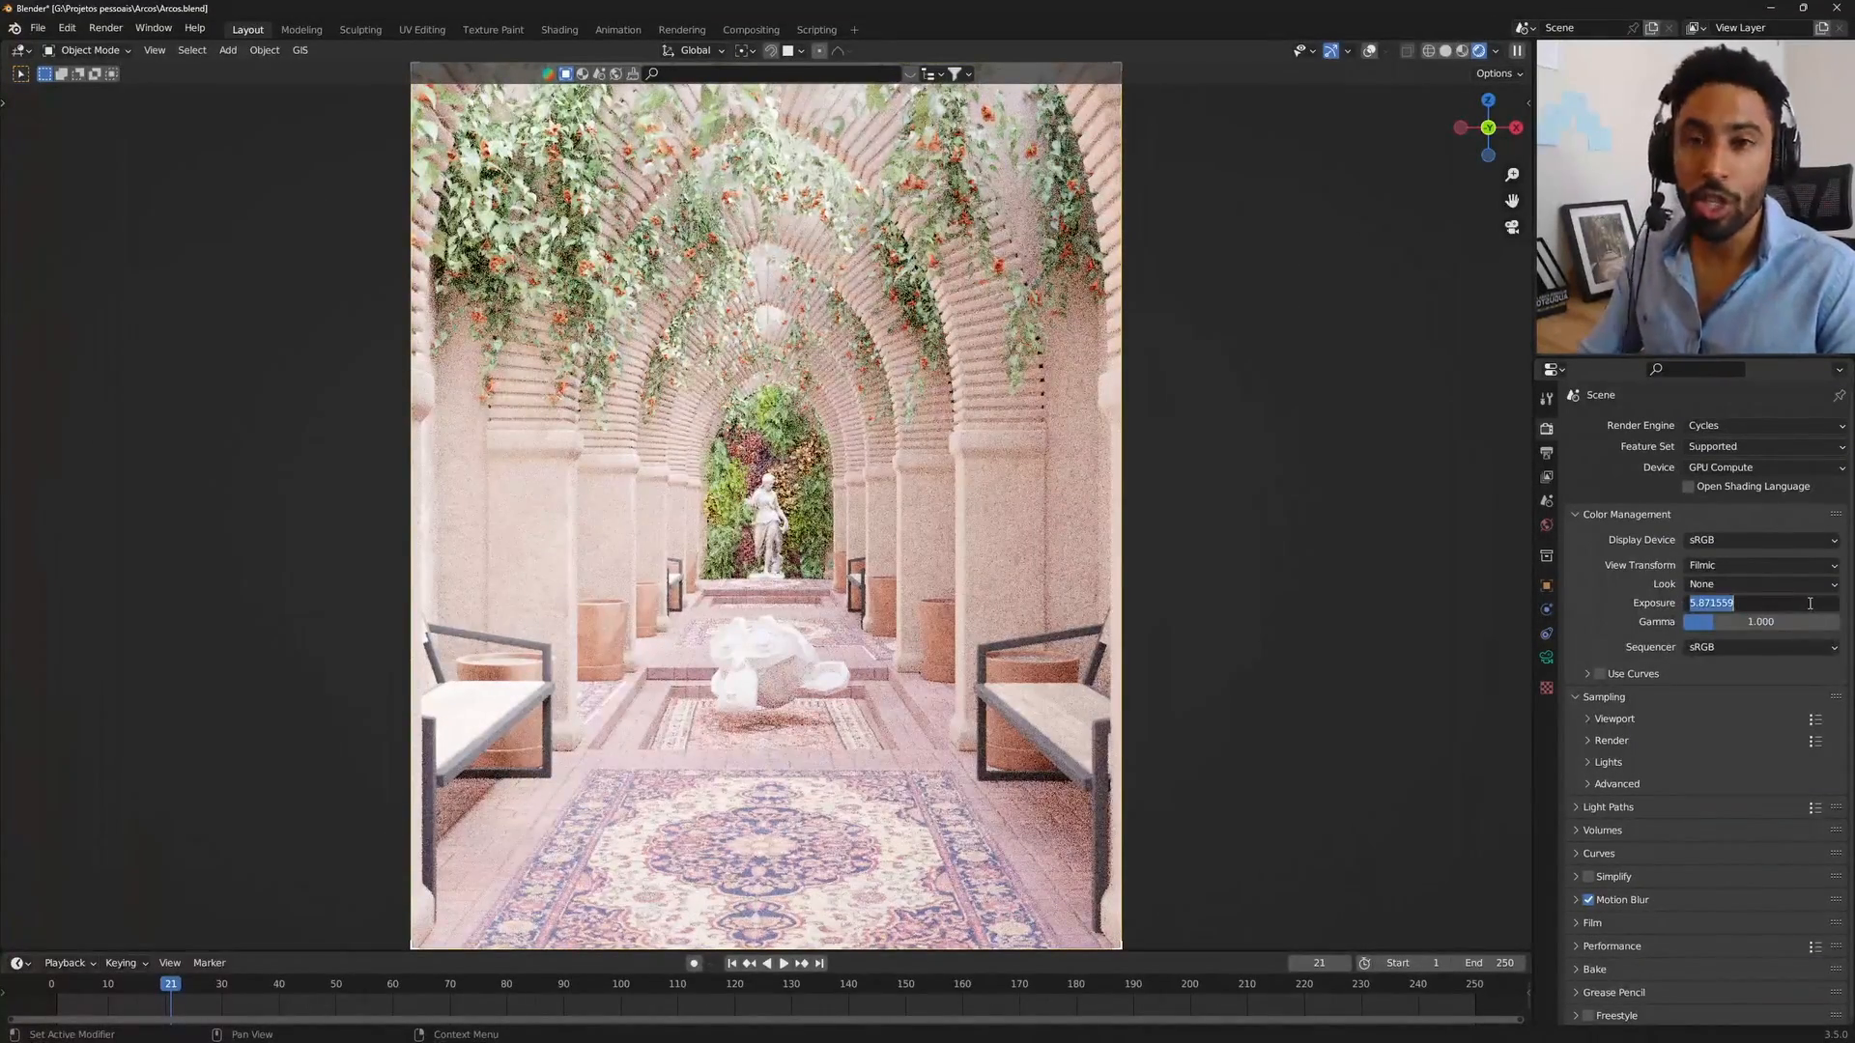
{"action": "type", "text": "6"}
{"action": "key", "text": "Return"}
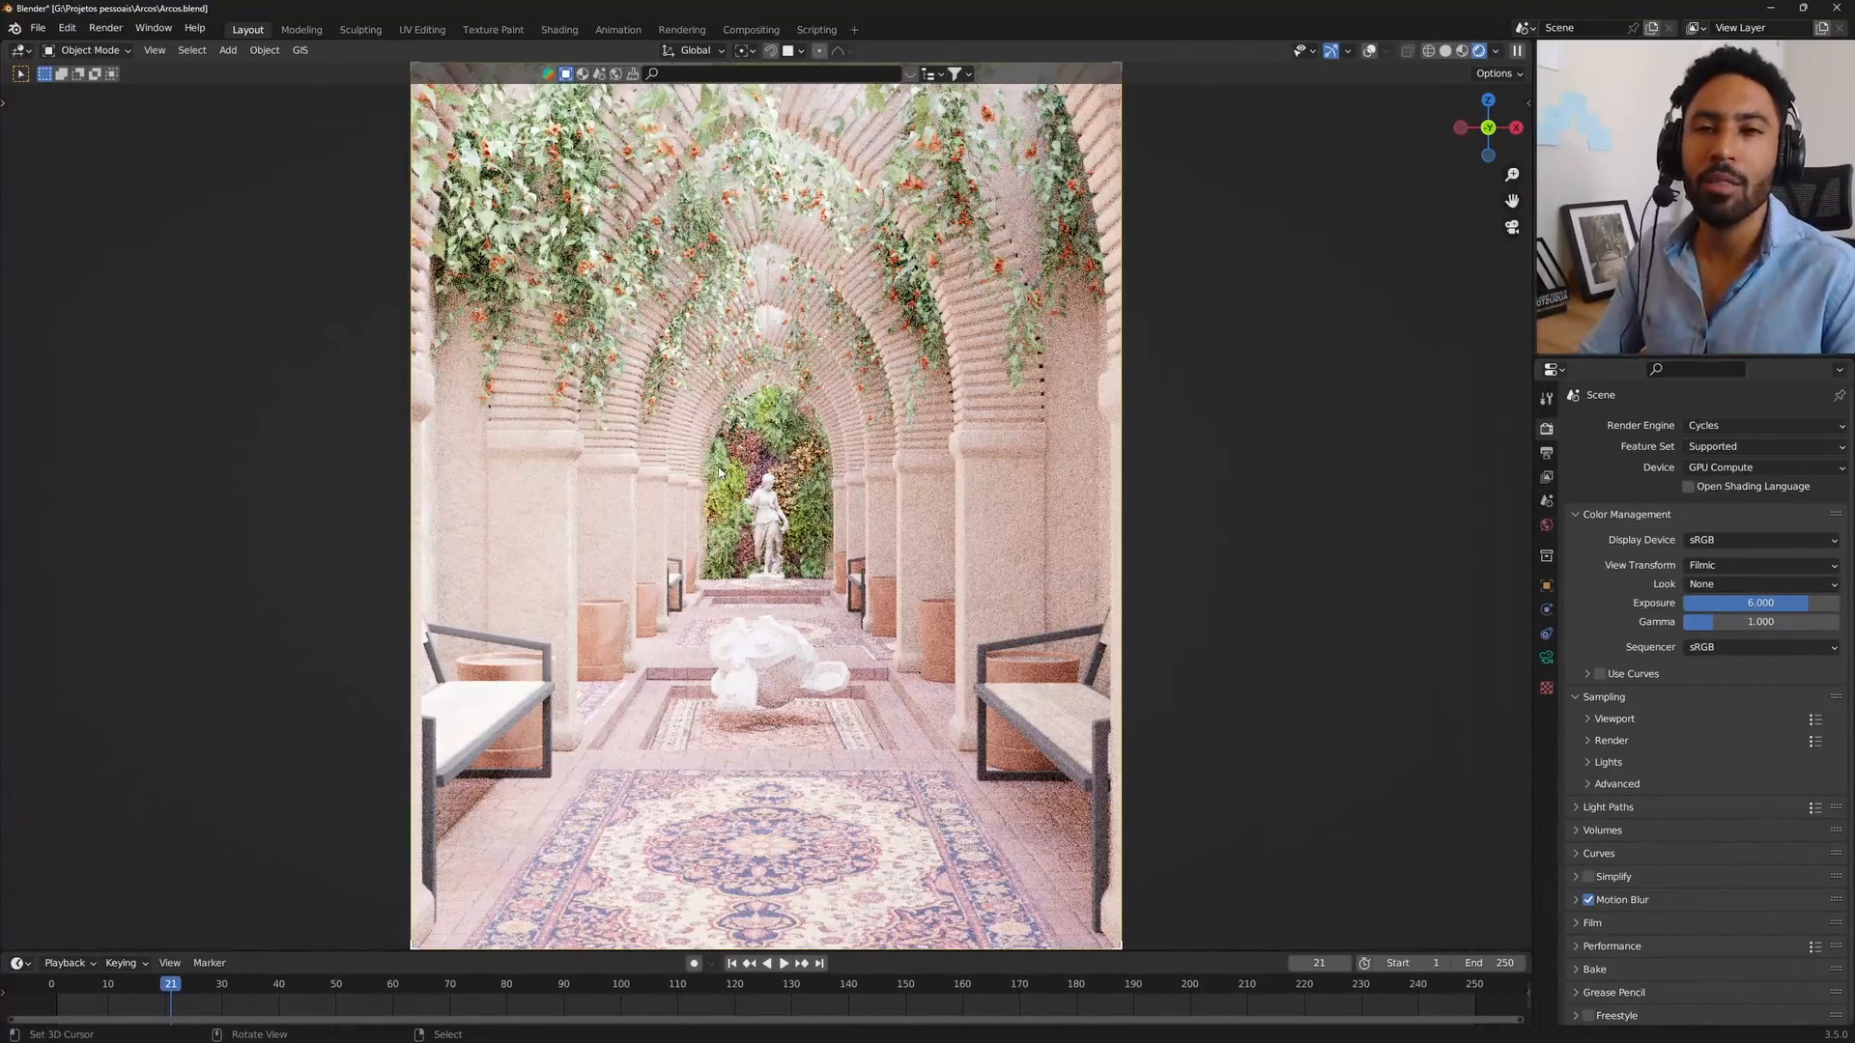
{"action": "left_click", "coordinate": [1715, 570]}
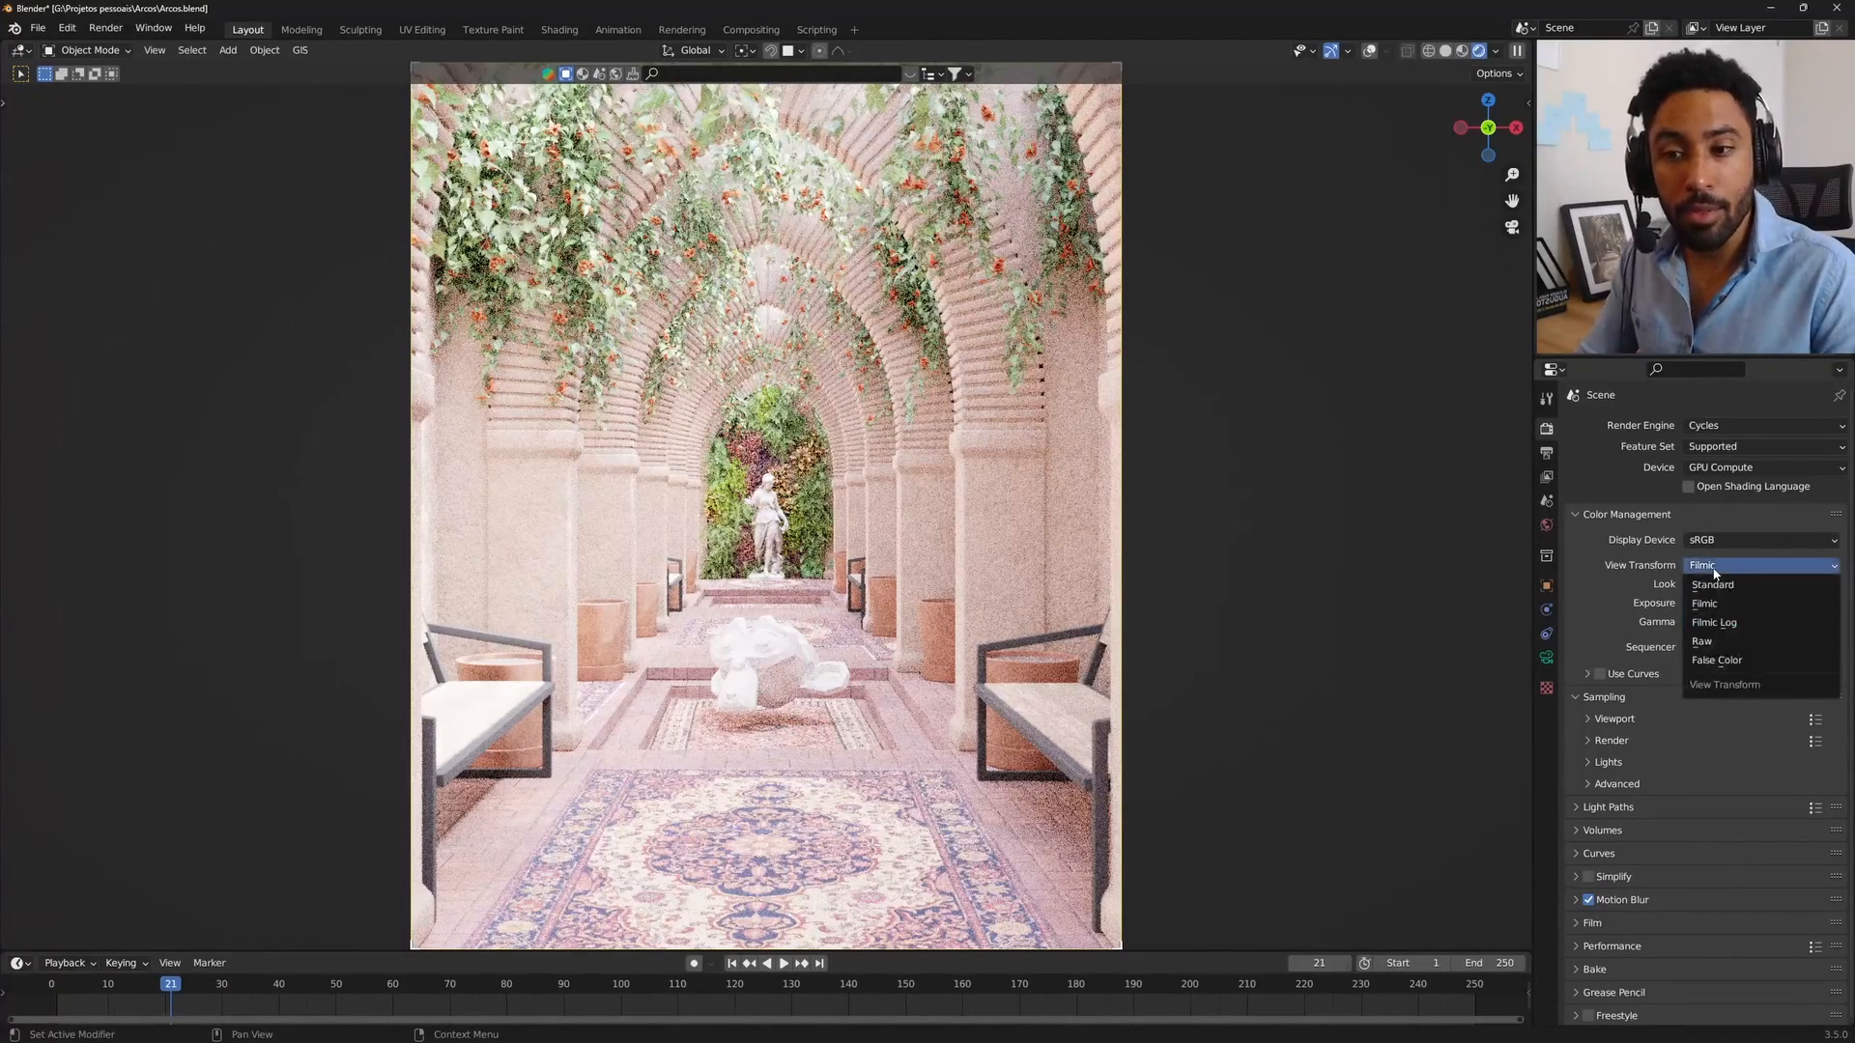
{"action": "left_click", "coordinate": [1716, 662]}
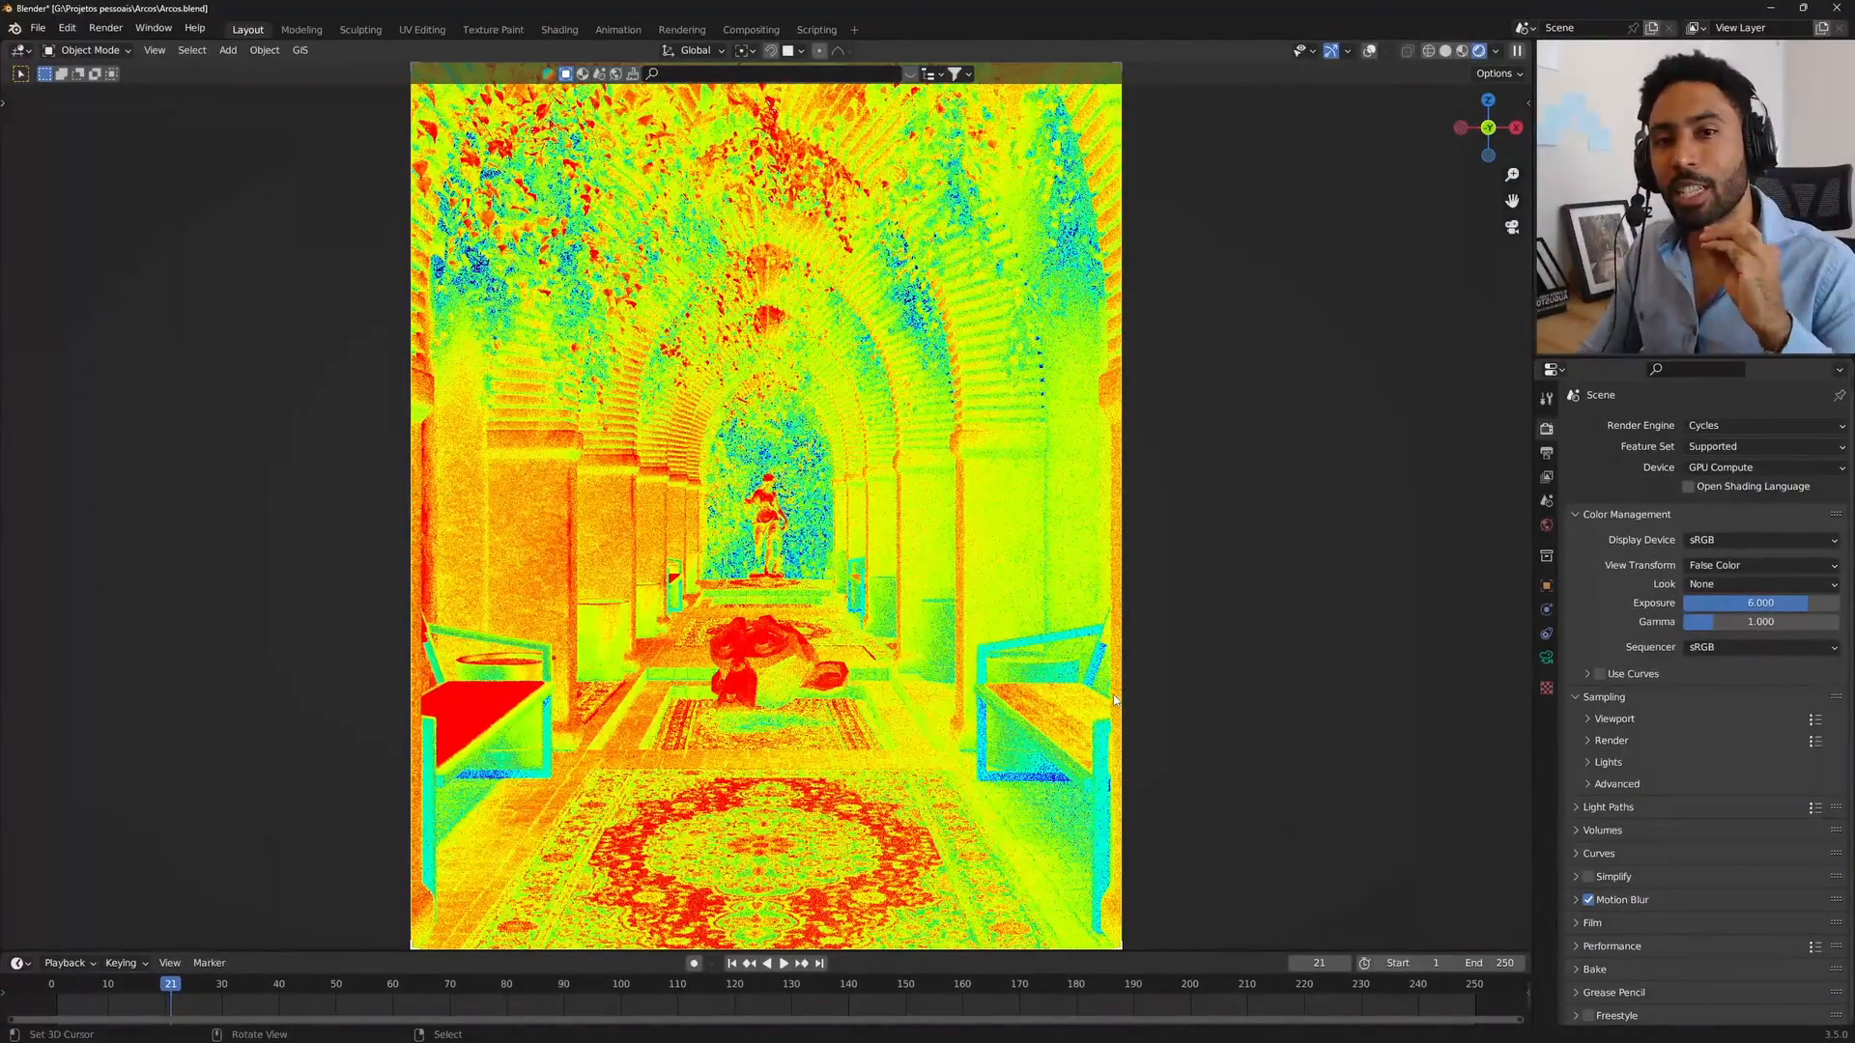
Step: Raise the Exposure to 10 in the False Color view and switch the View Transform back to Filmic
{"action": "left_click_drag", "start_coordinate": [1777, 603], "coordinate": [1843, 609]}
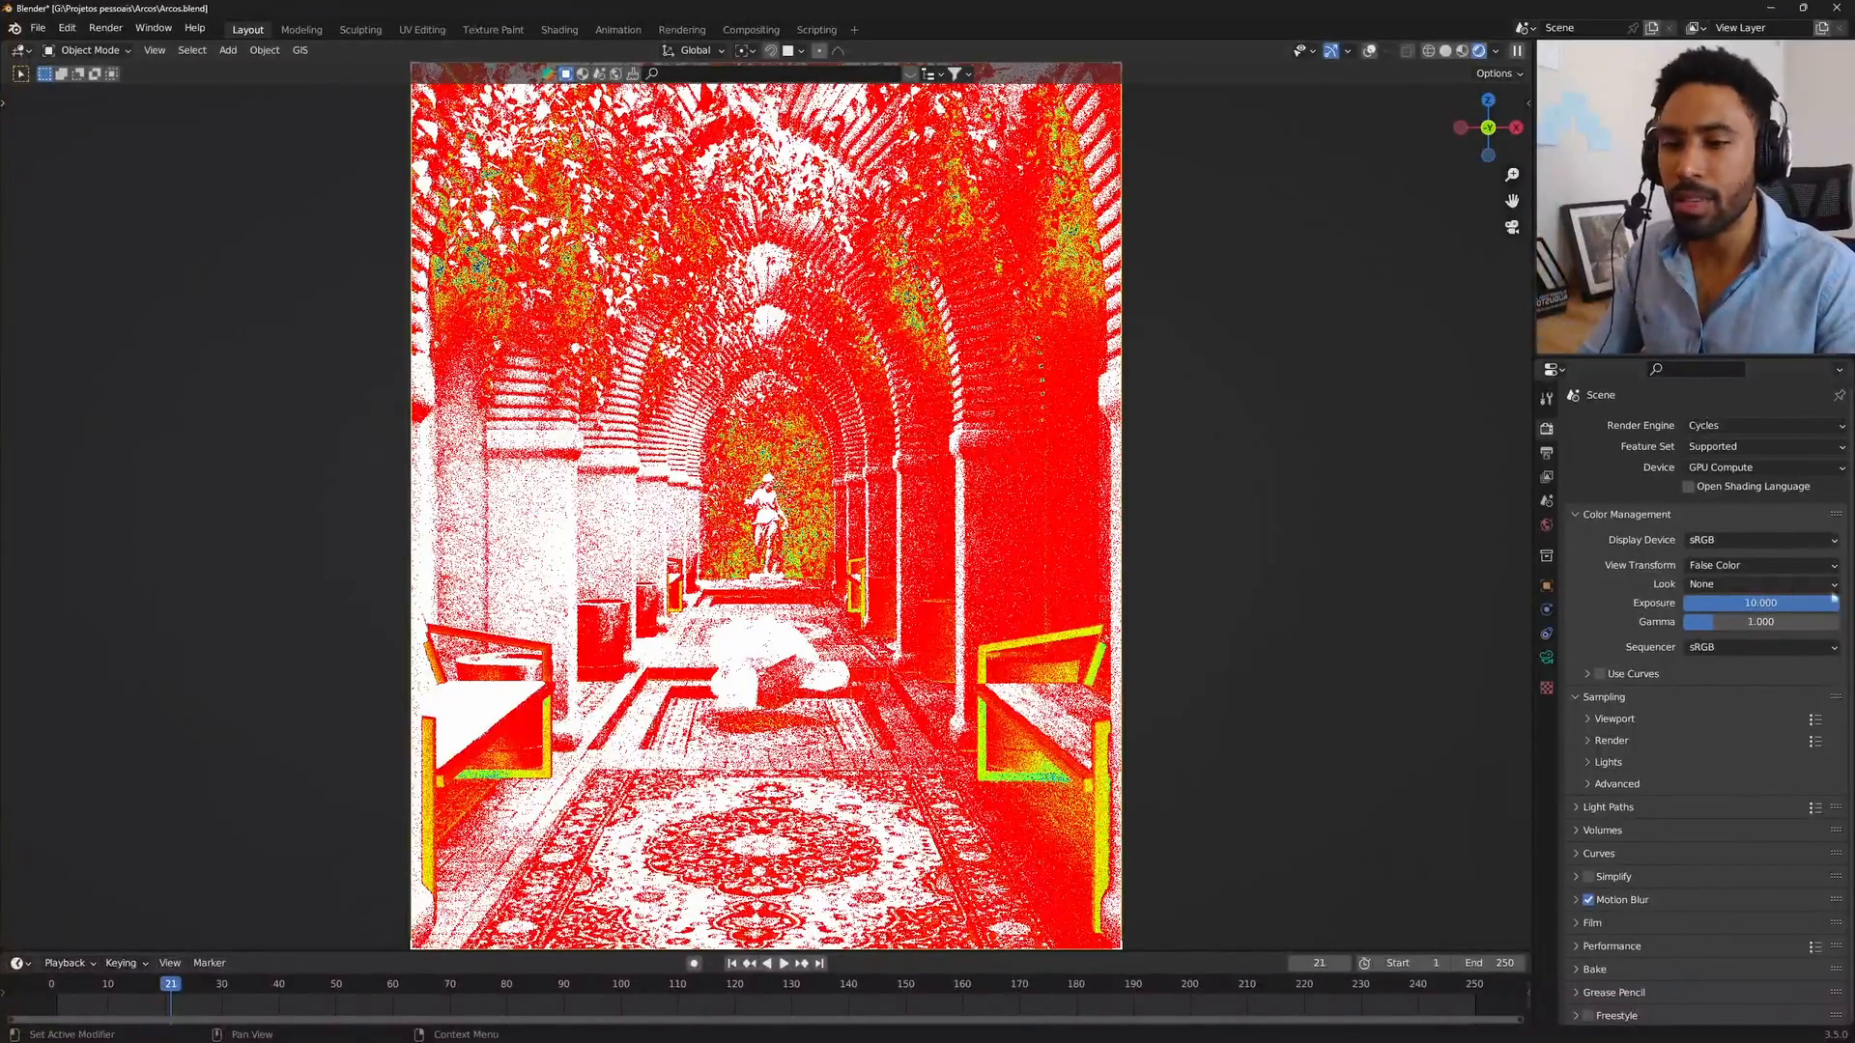
{"action": "left_click", "coordinate": [1759, 565]}
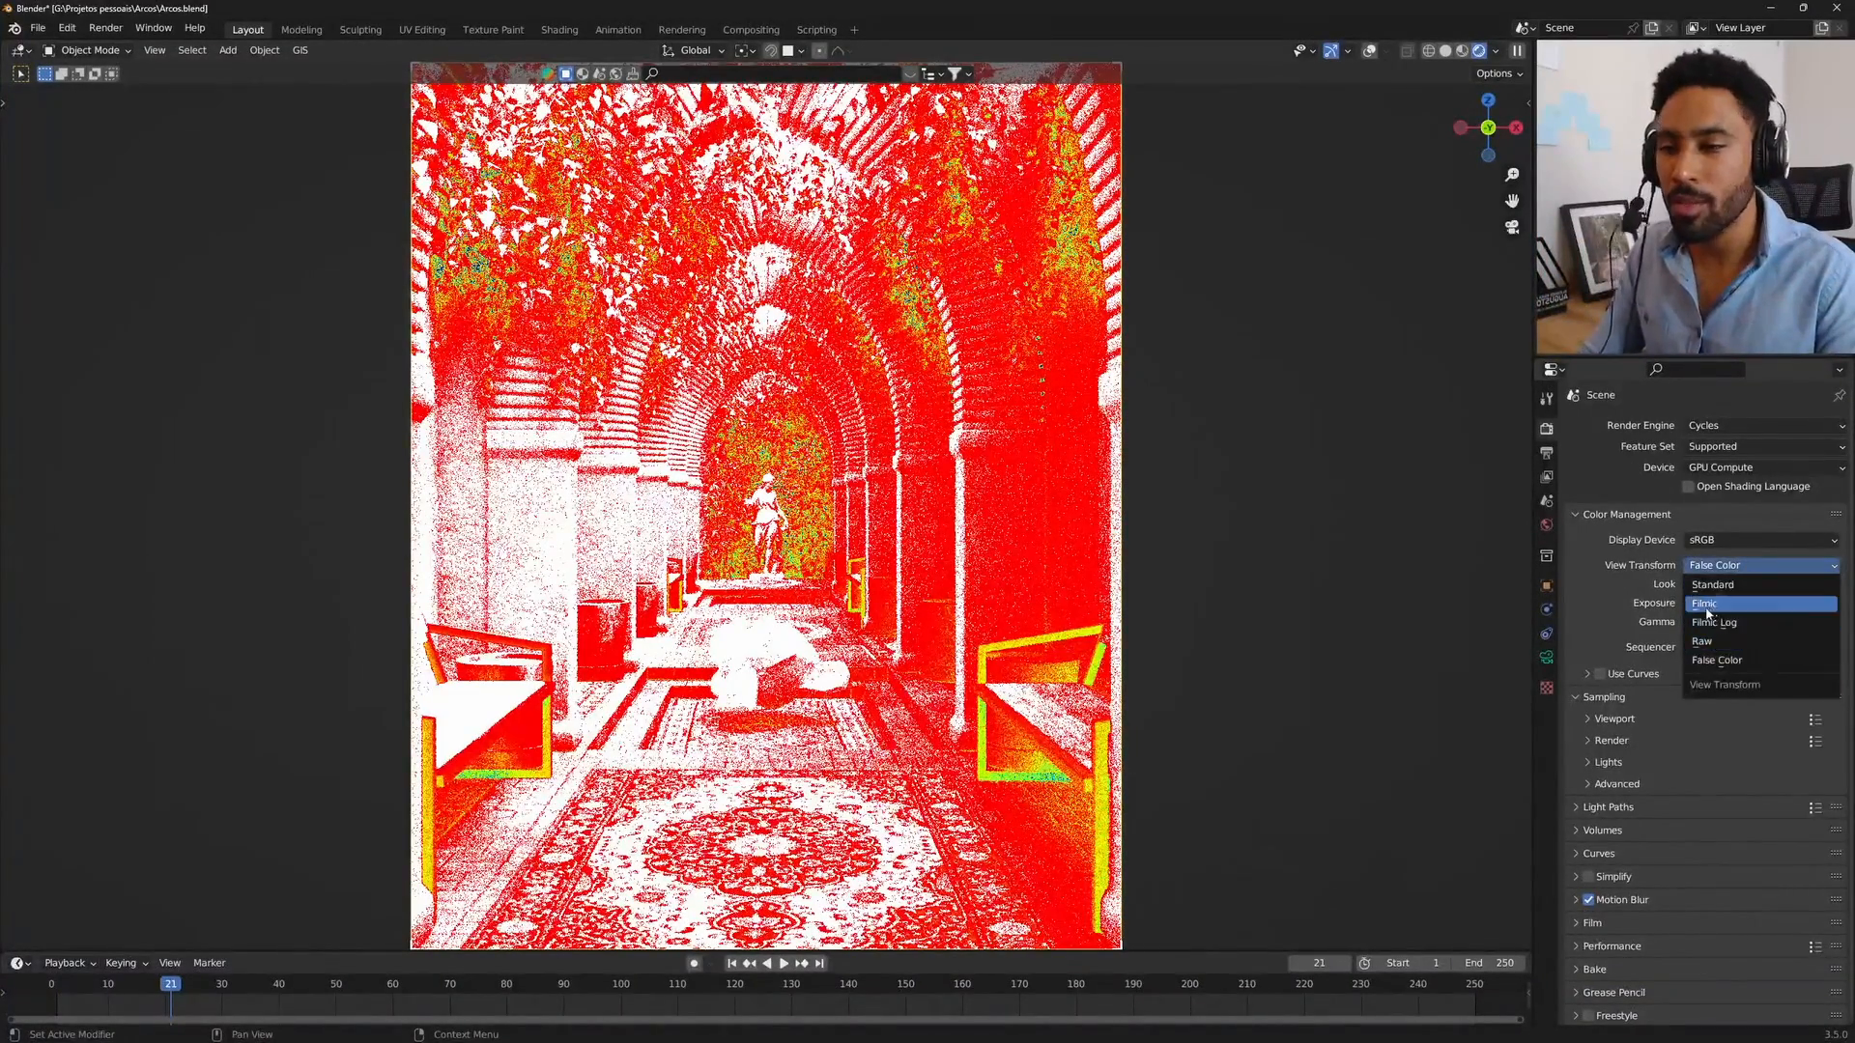
{"action": "left_click", "coordinate": [1711, 604]}
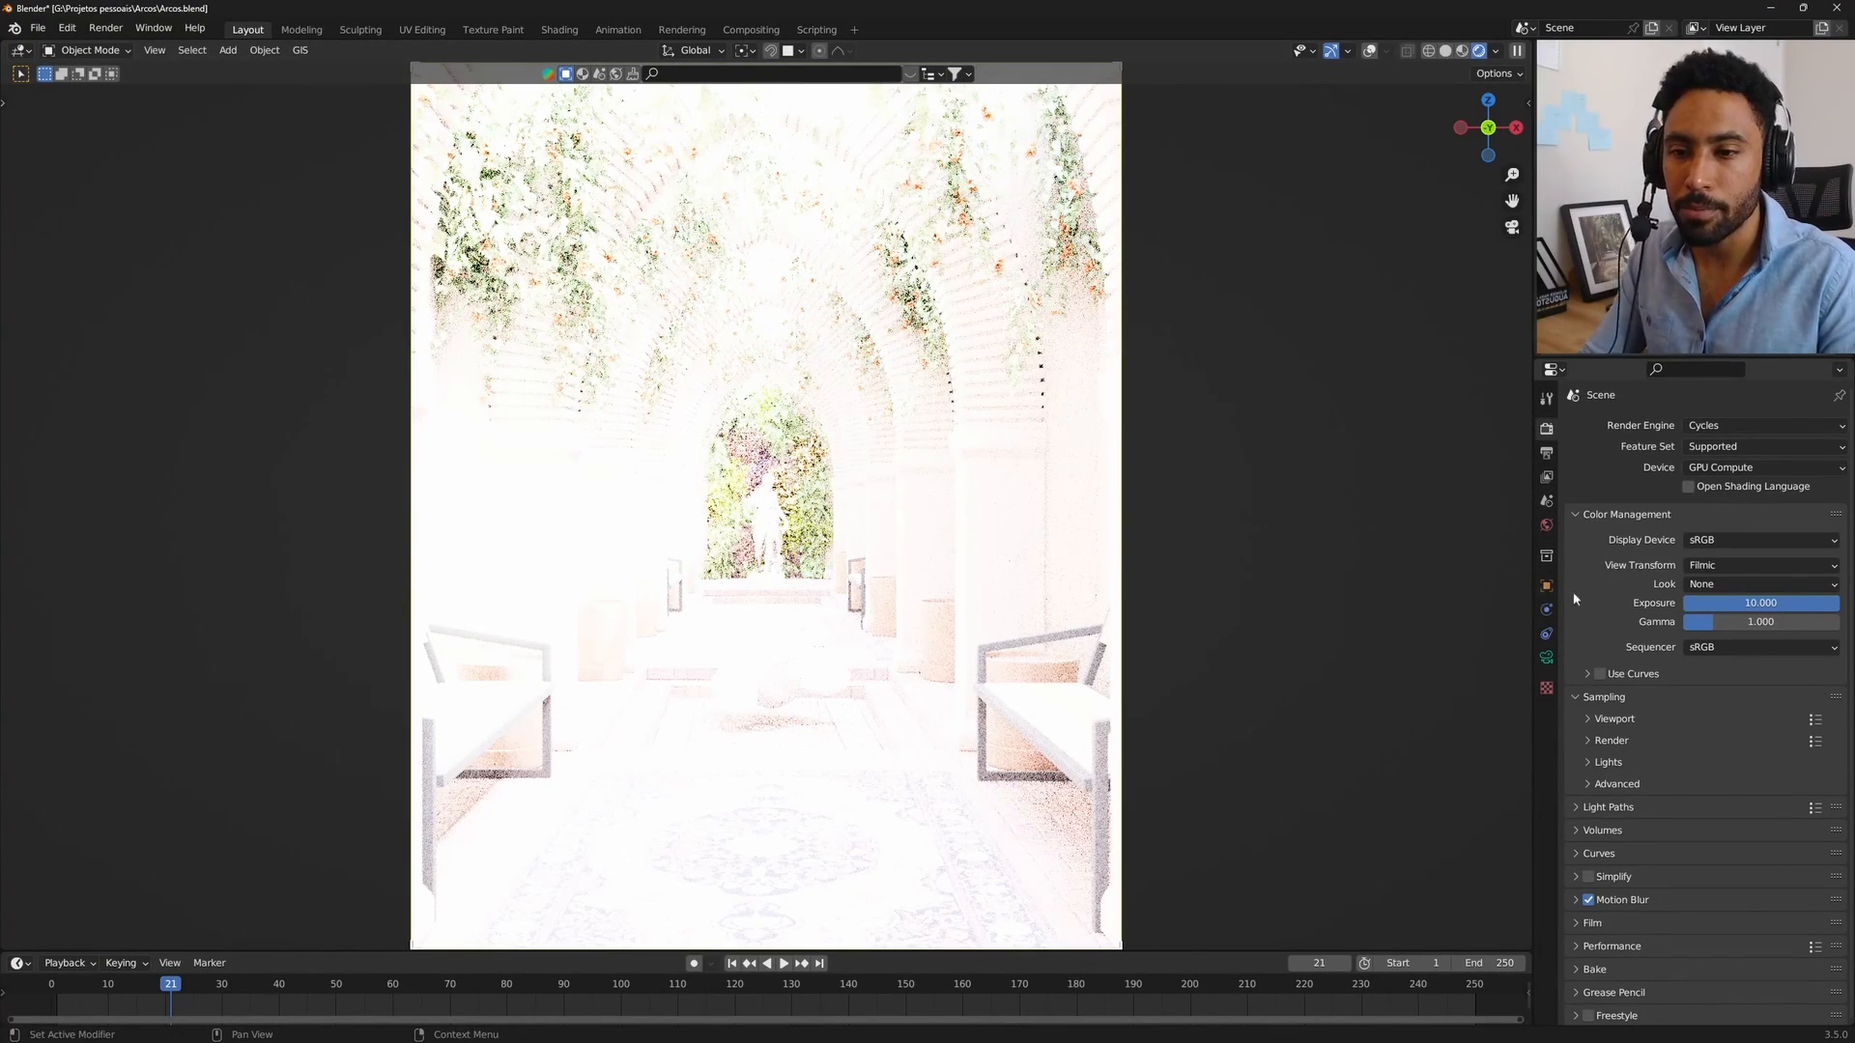
Step: Switch the View Transform to False Color again and lower the Exposure to 3
{"action": "left_click", "coordinate": [1725, 570]}
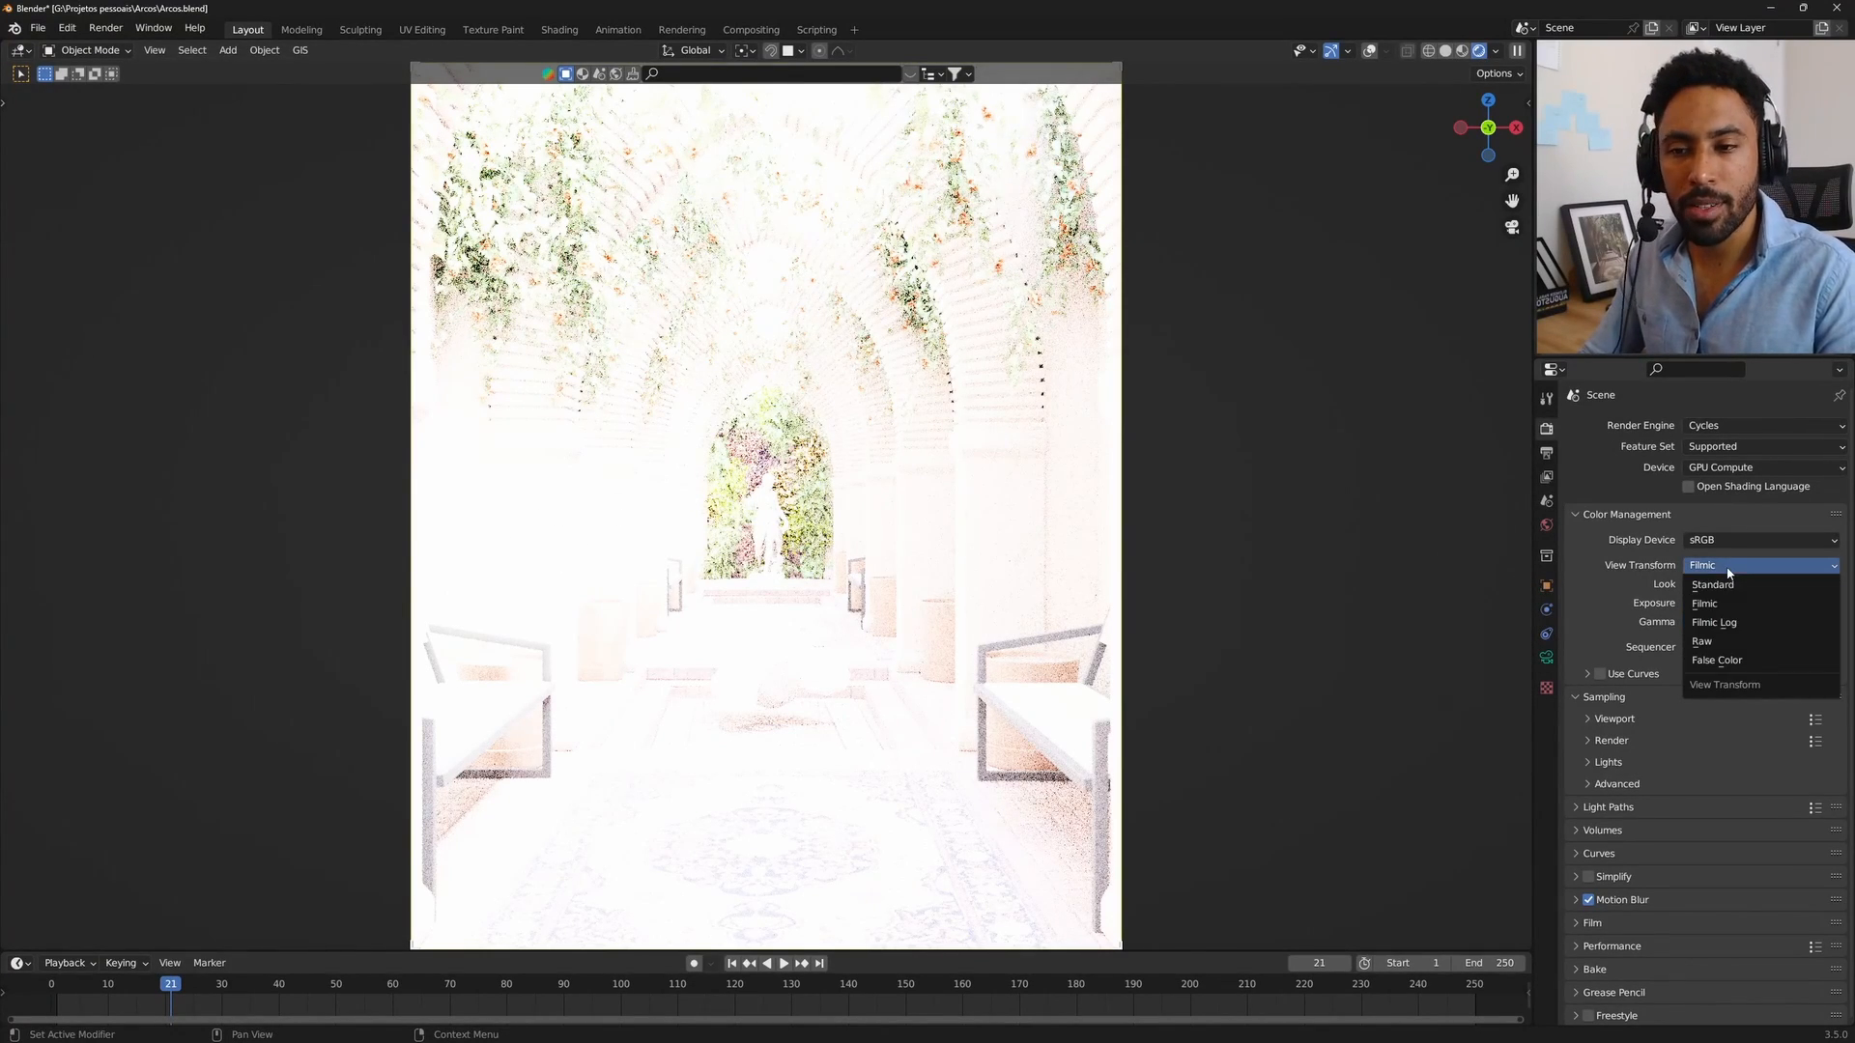
{"action": "left_click", "coordinate": [1728, 659]}
{"action": "mouse_move", "coordinate": [1821, 610]}
{"action": "left_mouse_down"}
{"action": "mouse_move", "coordinate": [1753, 604]}
{"action": "mouse_move", "coordinate": [1787, 604]}
{"action": "left_mouse_up"}
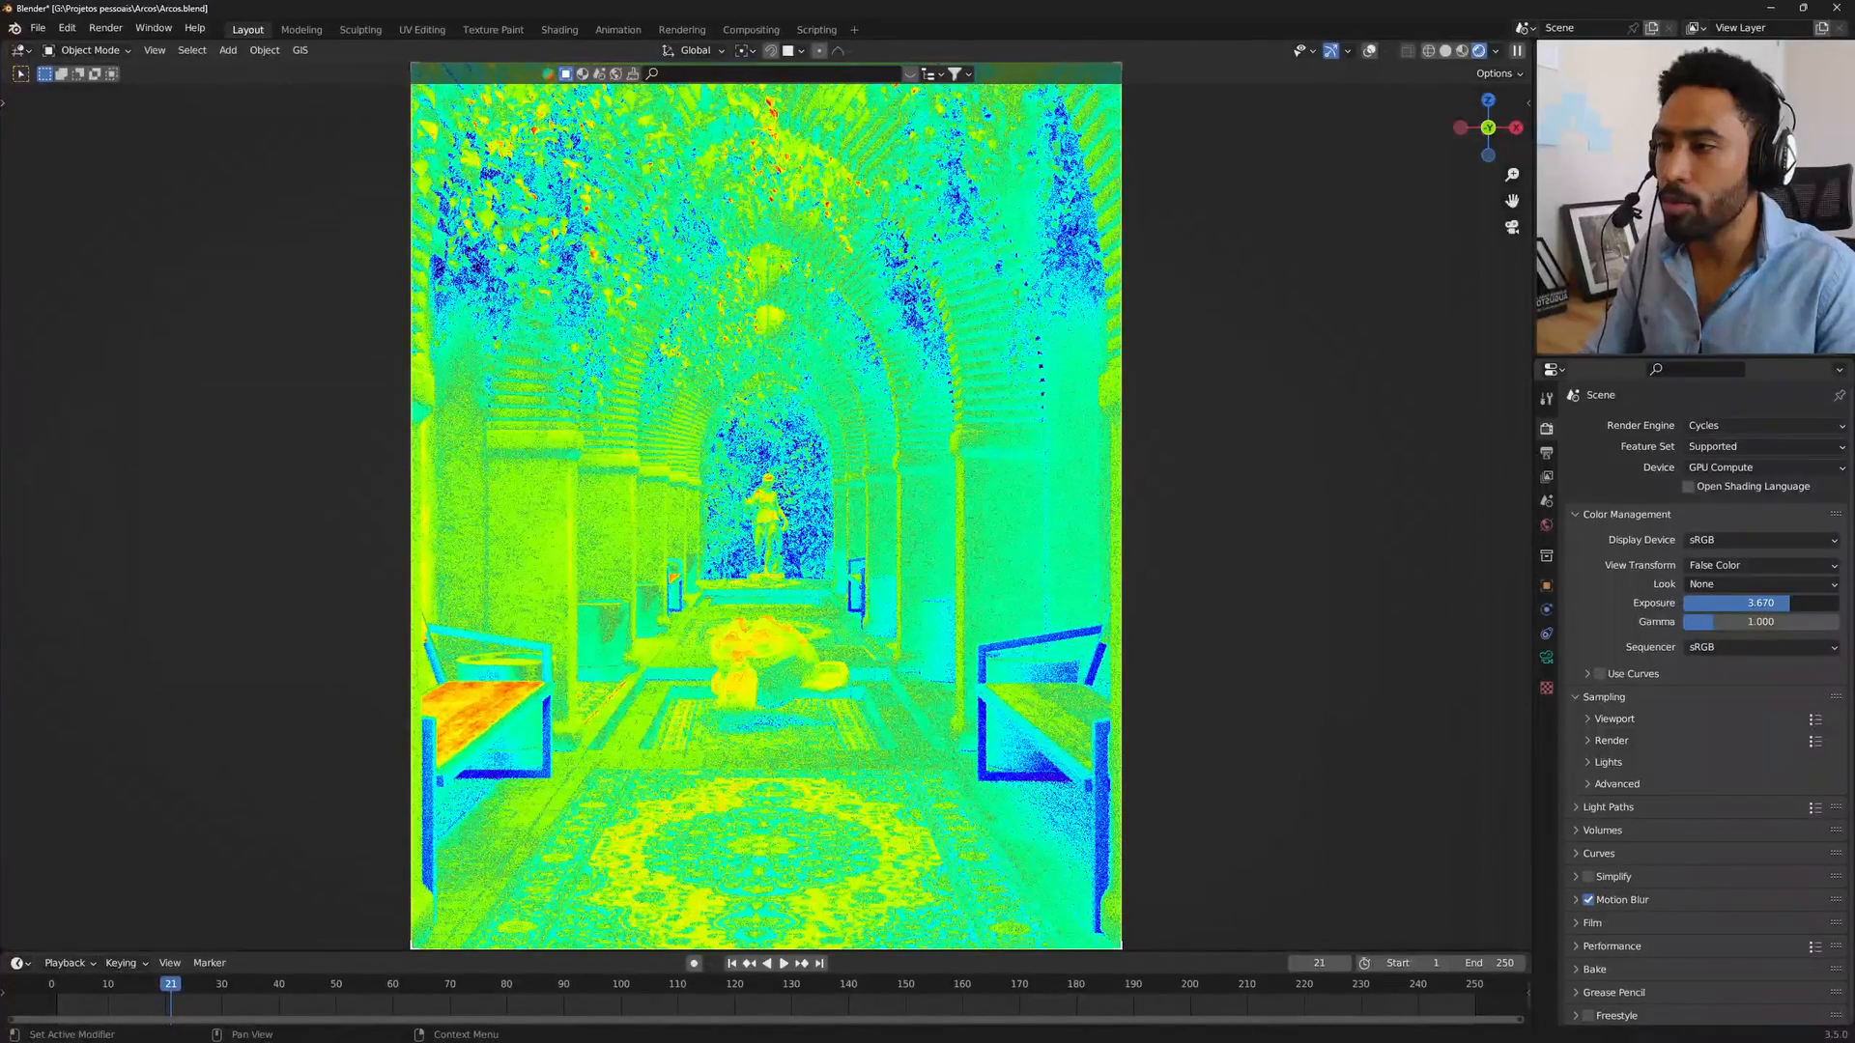
{"action": "left_click_drag", "start_coordinate": [1788, 604], "coordinate": [1776, 601]}
{"action": "left_click", "coordinate": [1776, 601]}
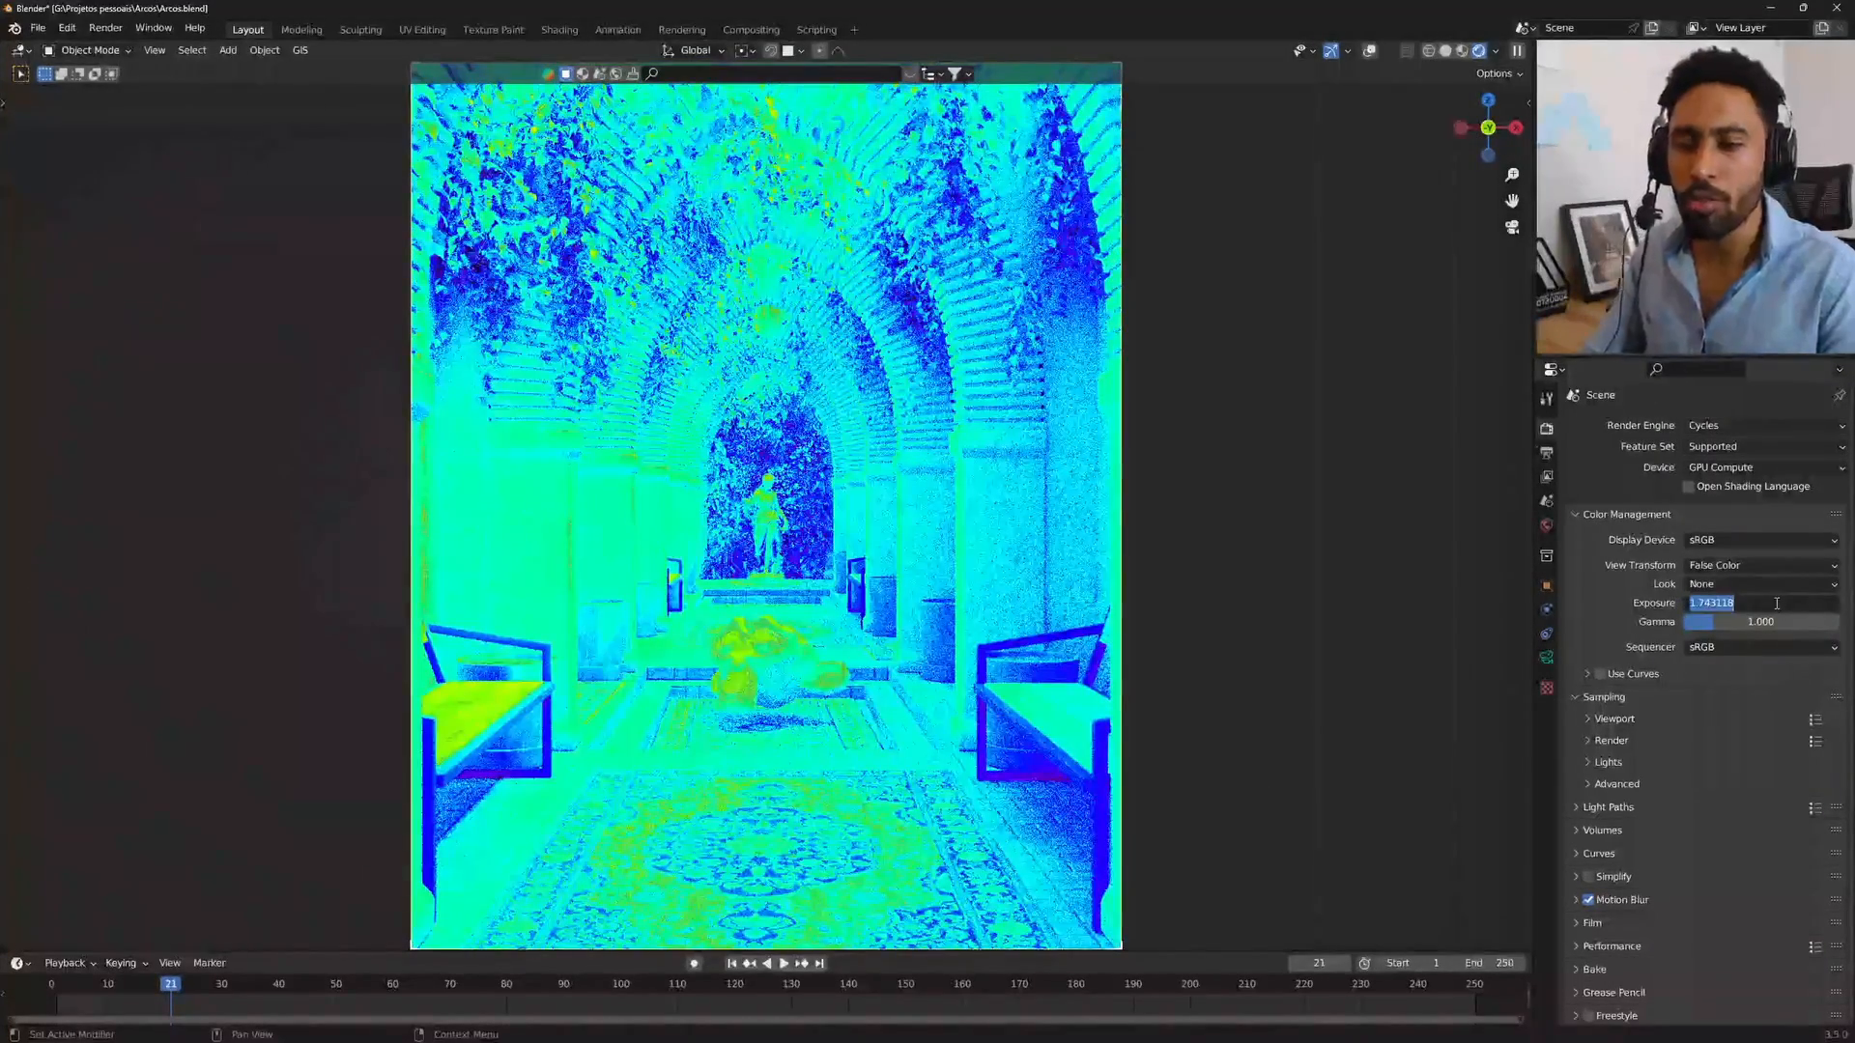
{"action": "type", "text": "3"}
{"action": "key", "text": "Return"}
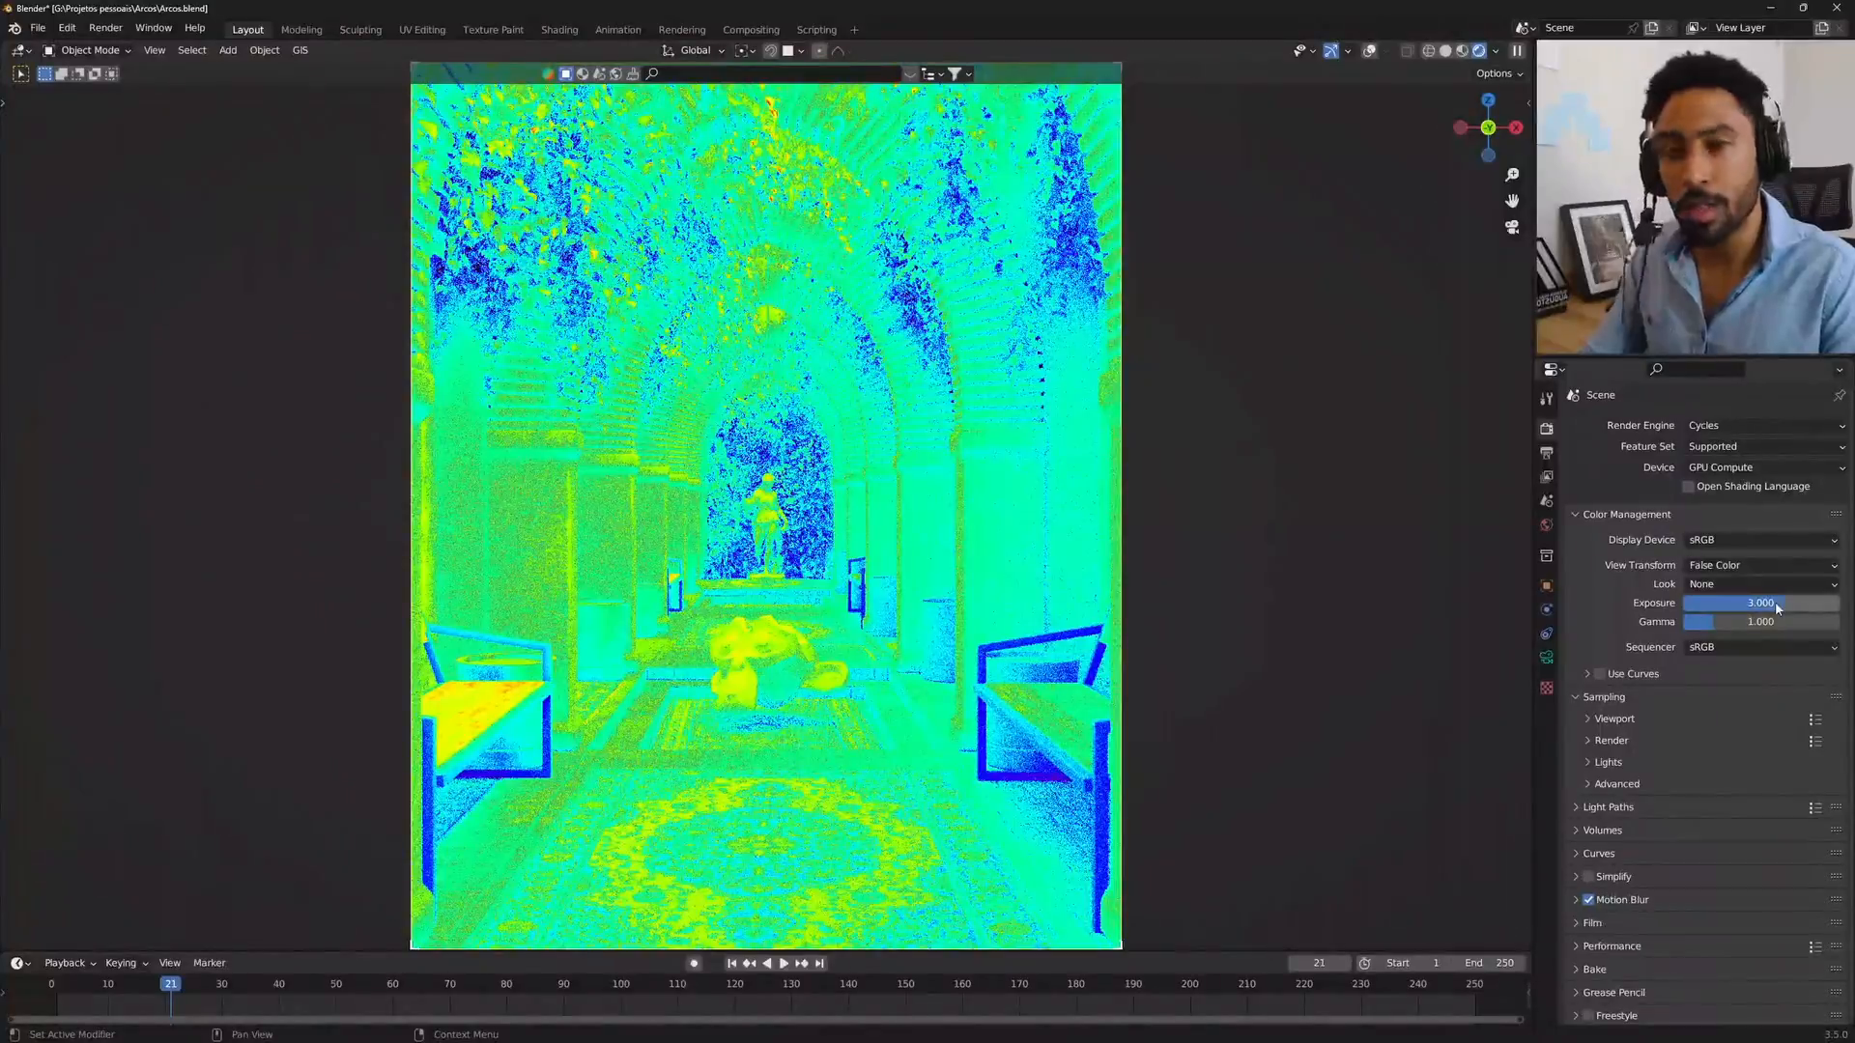
{"action": "scroll", "coordinate": [766, 512], "scroll_direction": "up", "scroll_amount": 6}
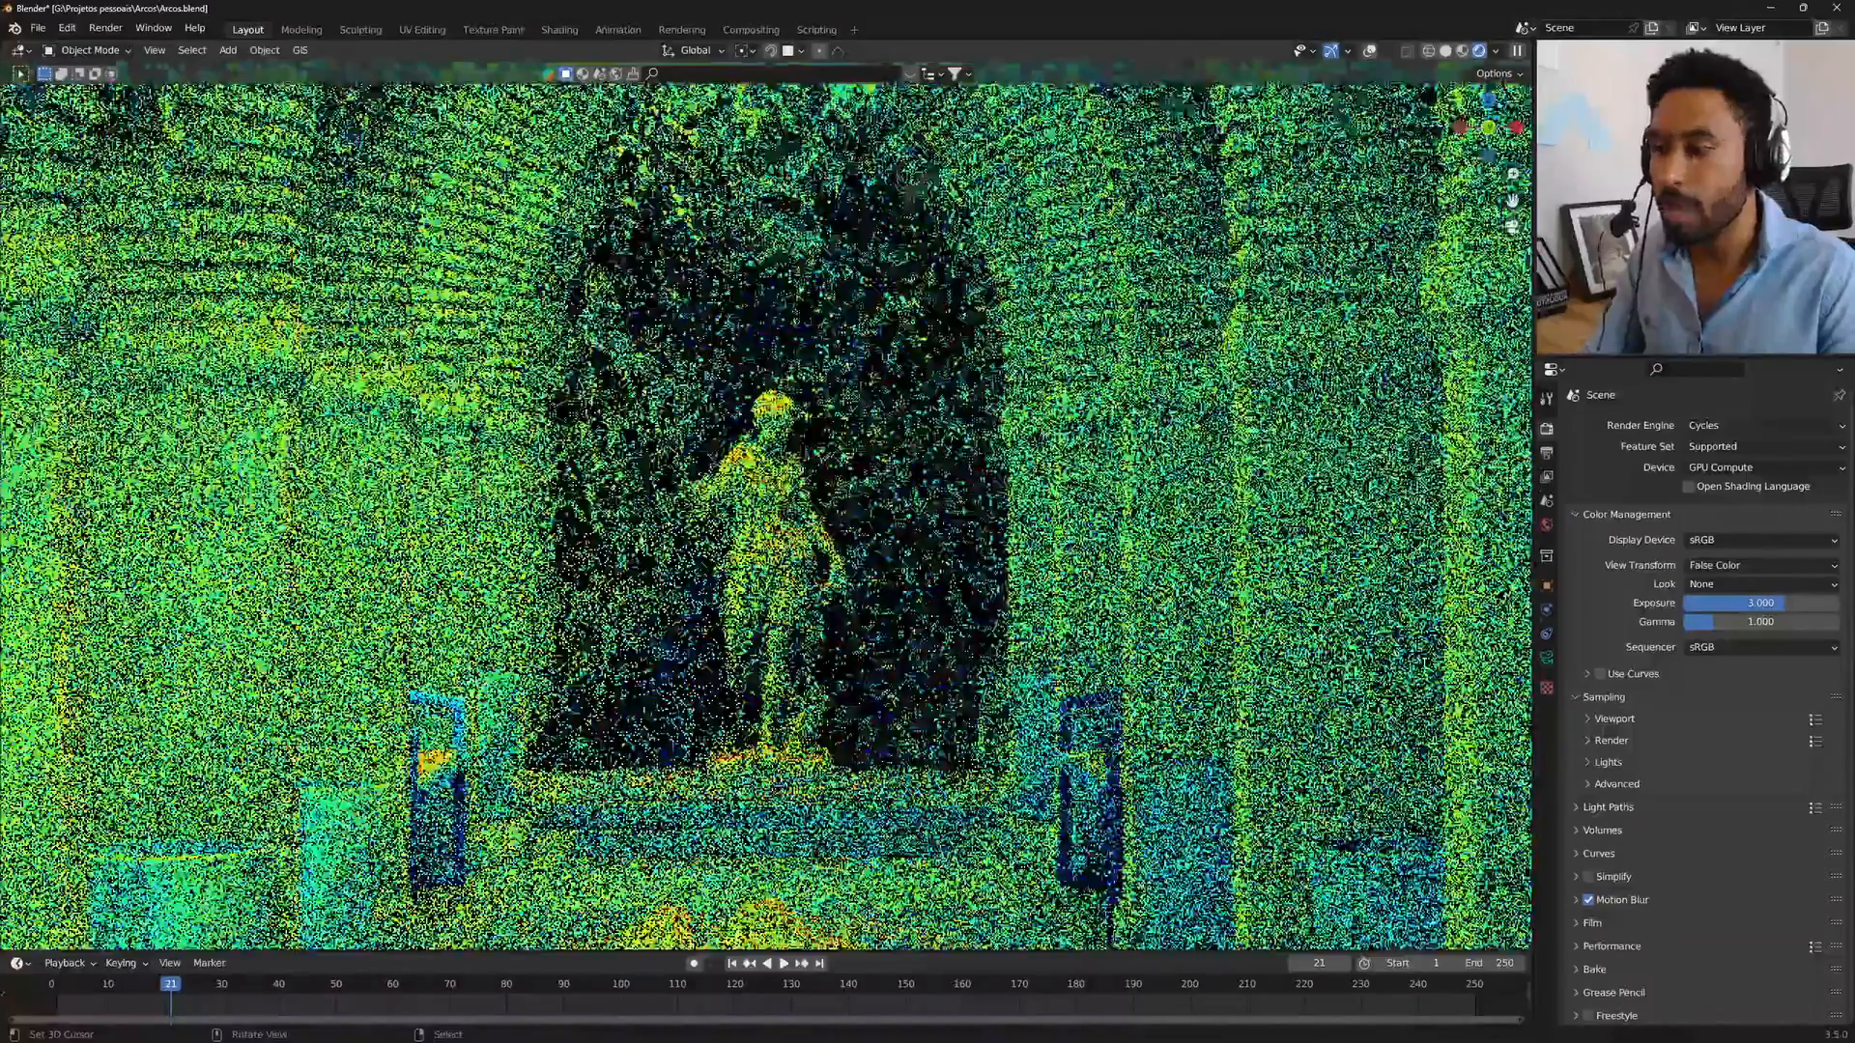
{"action": "scroll", "coordinate": [794, 416], "scroll_direction": "down", "scroll_amount": 7}
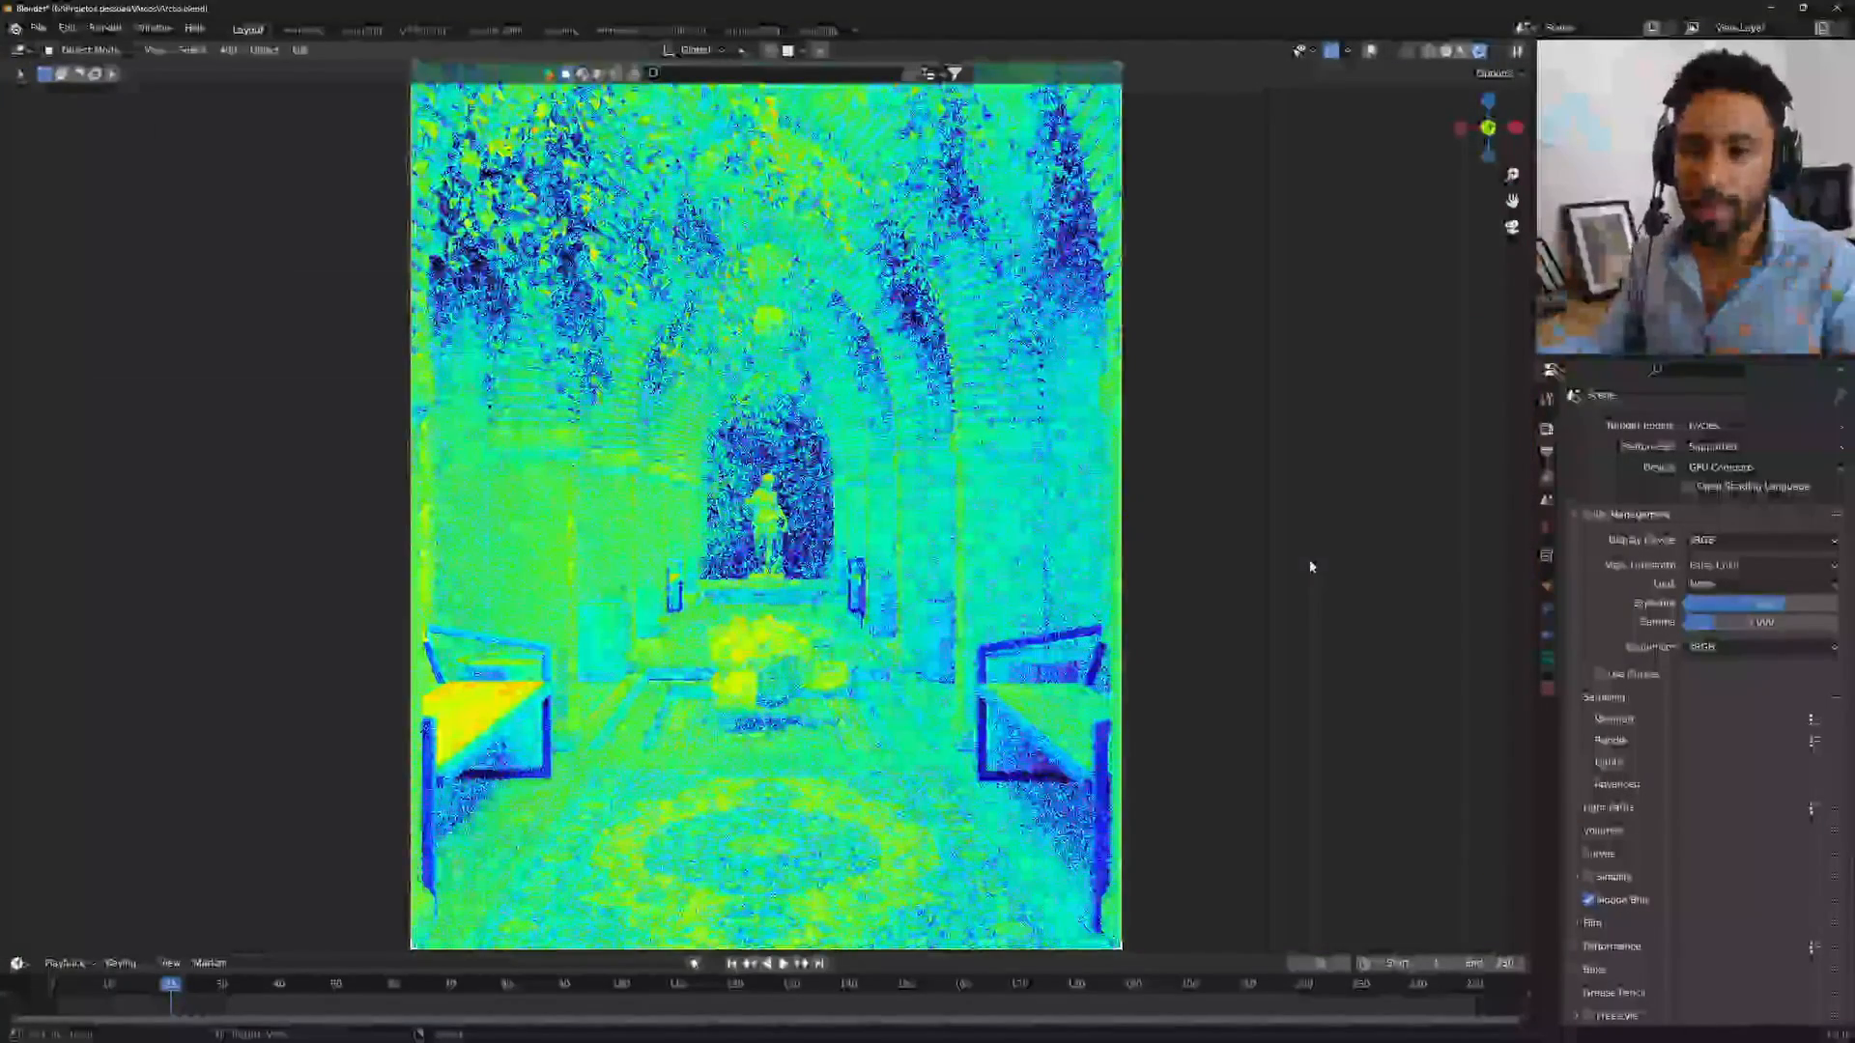
Step: Return the View Transform to Filmic and set the Look to High Contrast
{"action": "left_click", "coordinate": [1728, 583]}
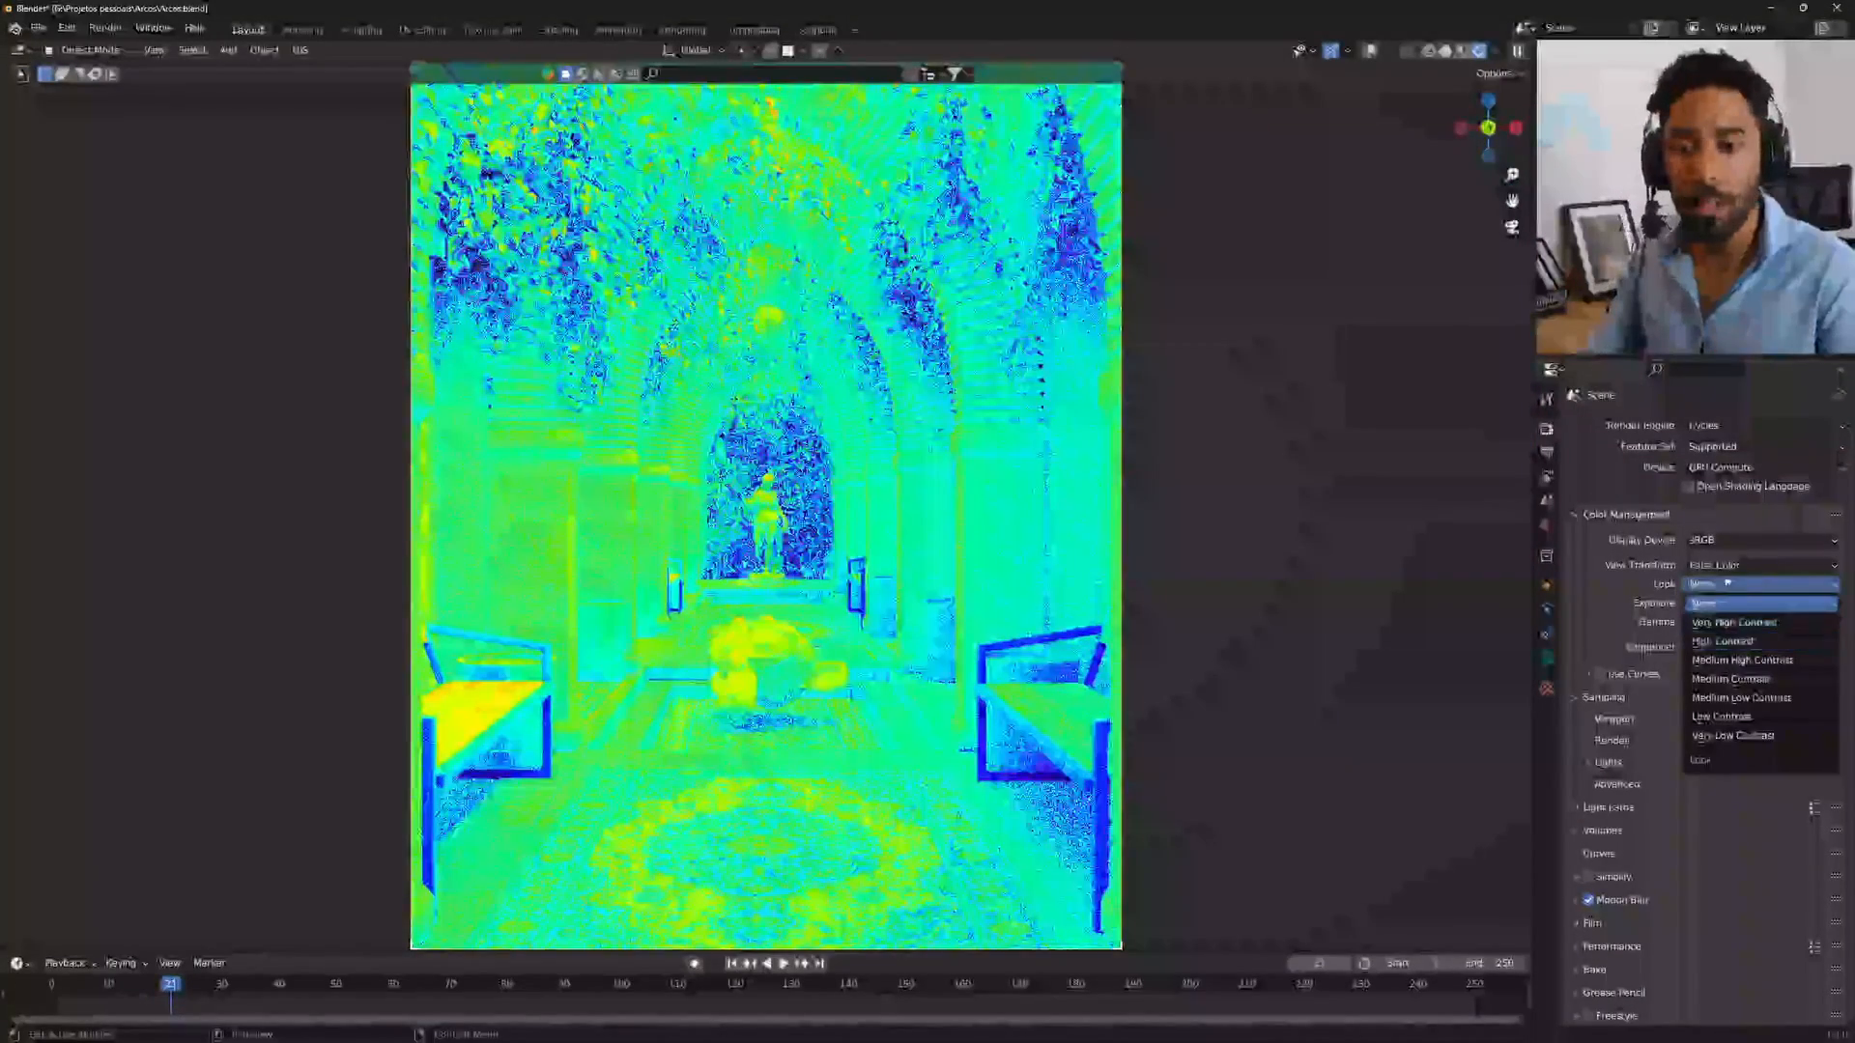
{"action": "left_click", "coordinate": [1759, 566]}
{"action": "left_click", "coordinate": [1729, 599]}
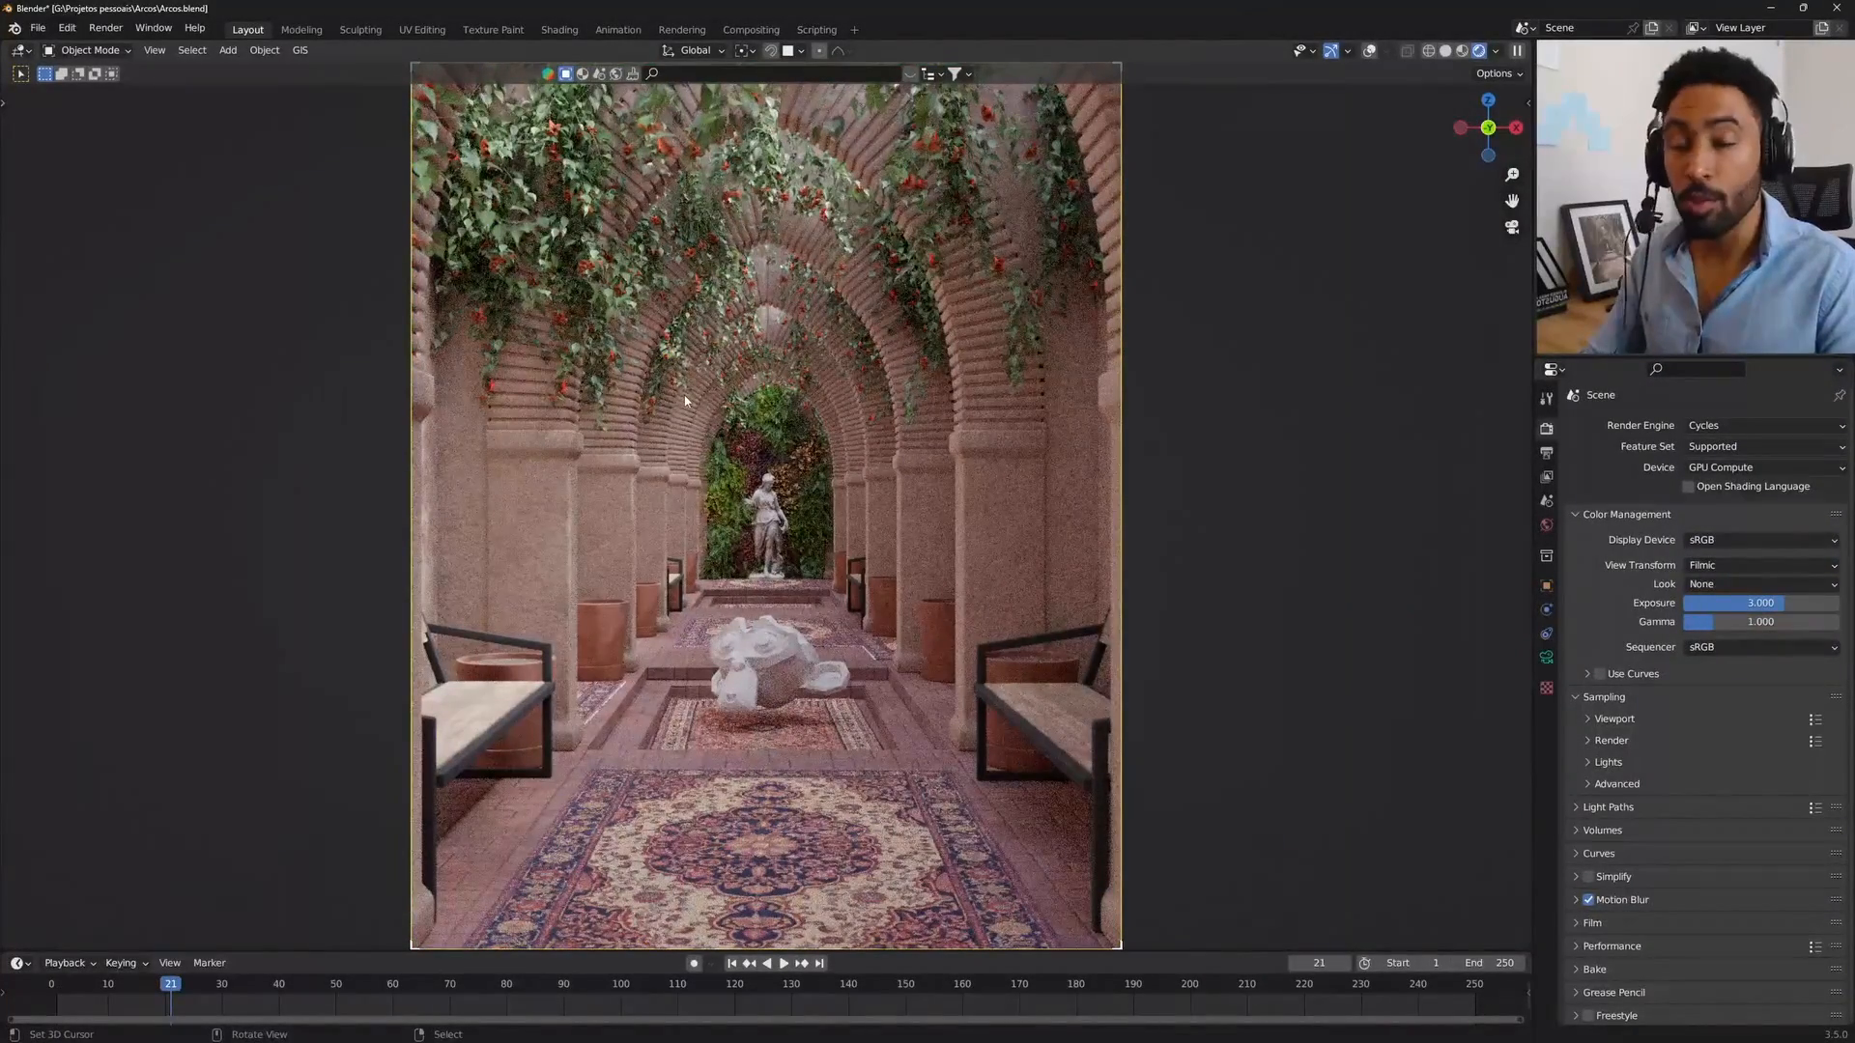
{"action": "left_click", "coordinate": [1724, 584]}
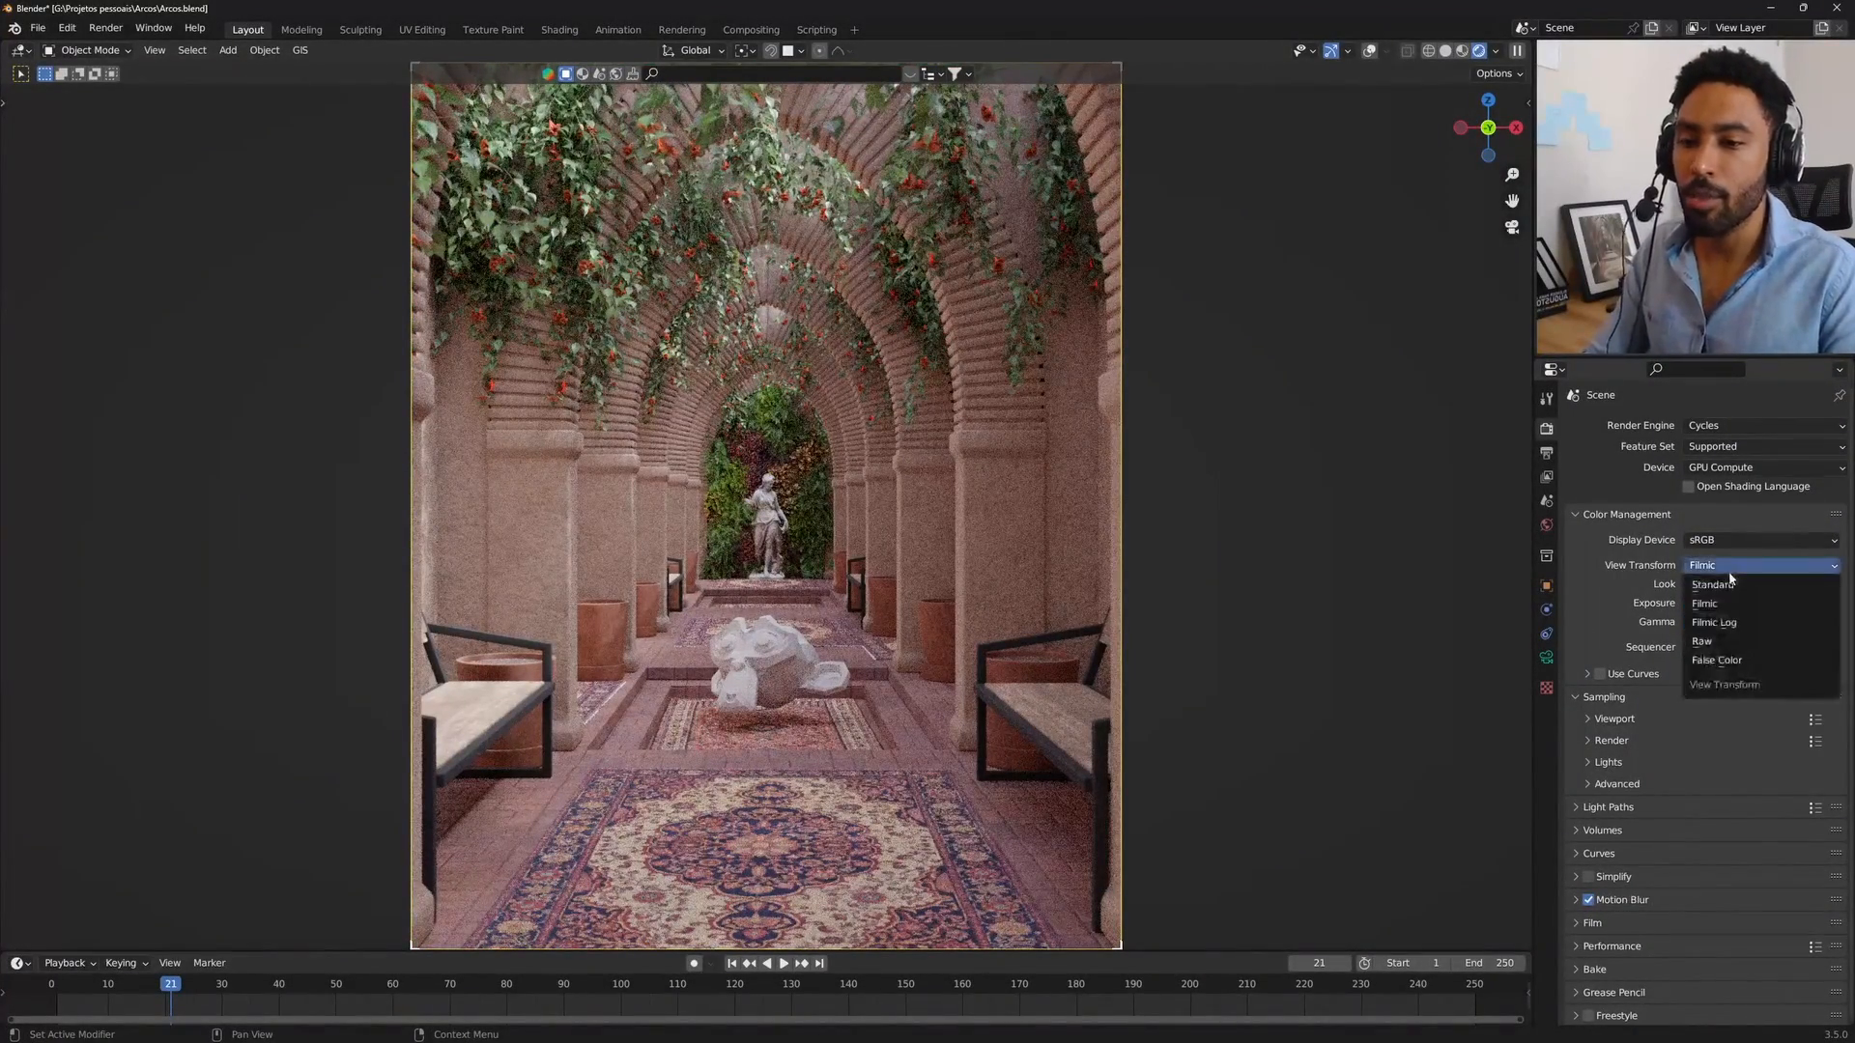
{"action": "left_click", "coordinate": [1723, 585]}
{"action": "left_click", "coordinate": [1724, 583]}
{"action": "left_click", "coordinate": [1734, 644]}
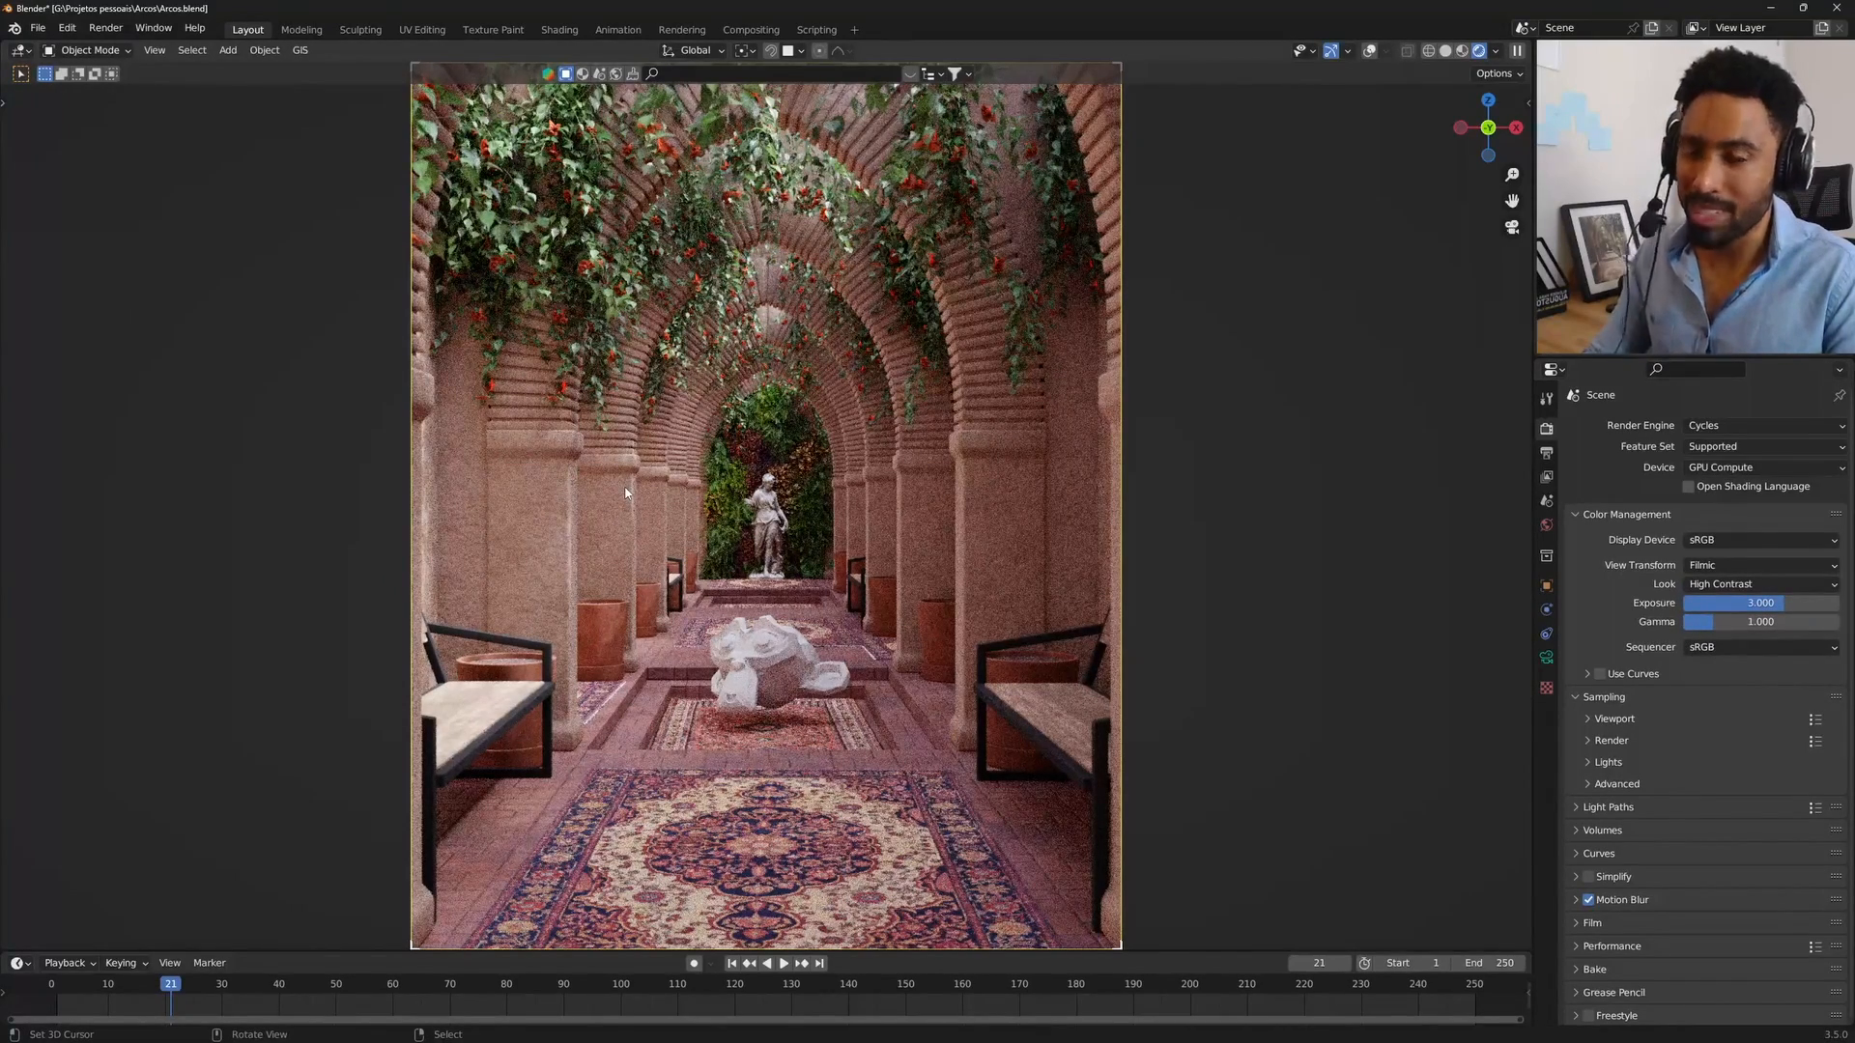
Step: Set the Exposure to 3.5 and check the corridor's light levels with the False Color View Transform
{"action": "left_click", "coordinate": [1814, 603]}
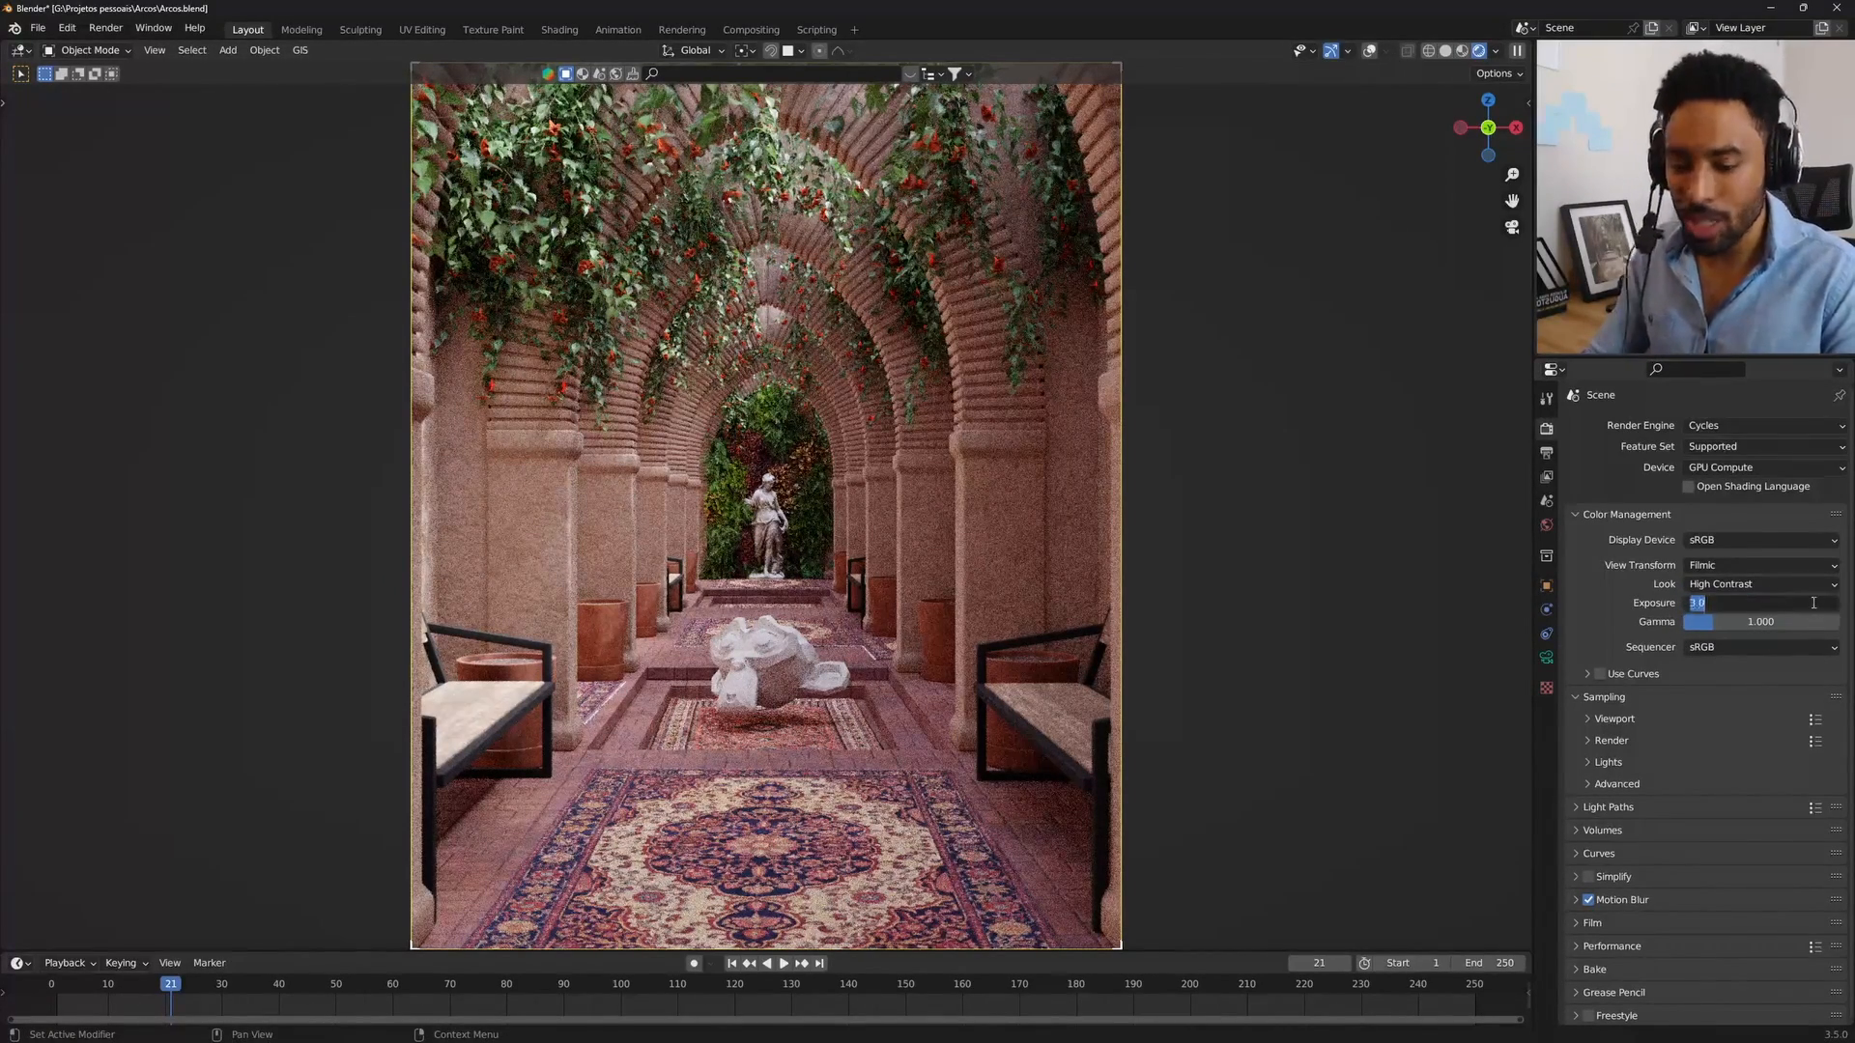
{"action": "type", "text": "3.5"}
{"action": "key", "text": "Return"}
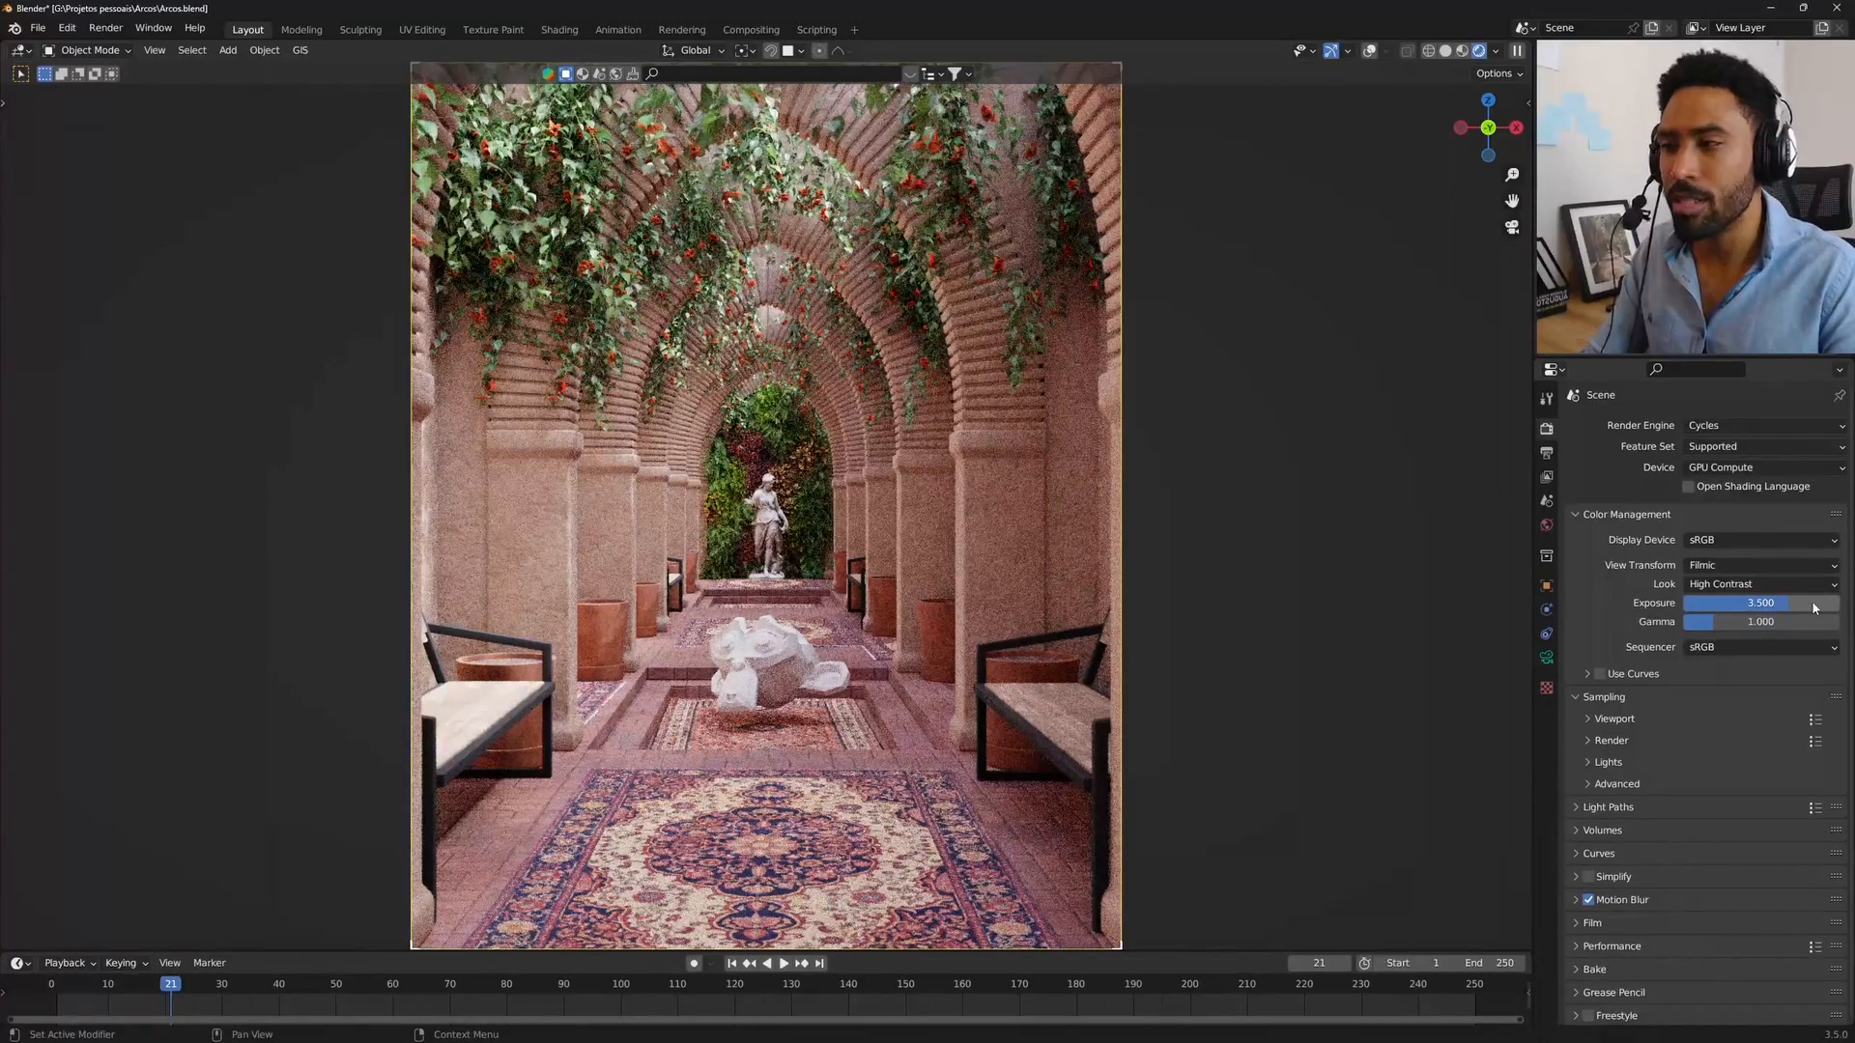
{"action": "left_click", "coordinate": [1776, 567]}
{"action": "left_click", "coordinate": [1729, 662]}
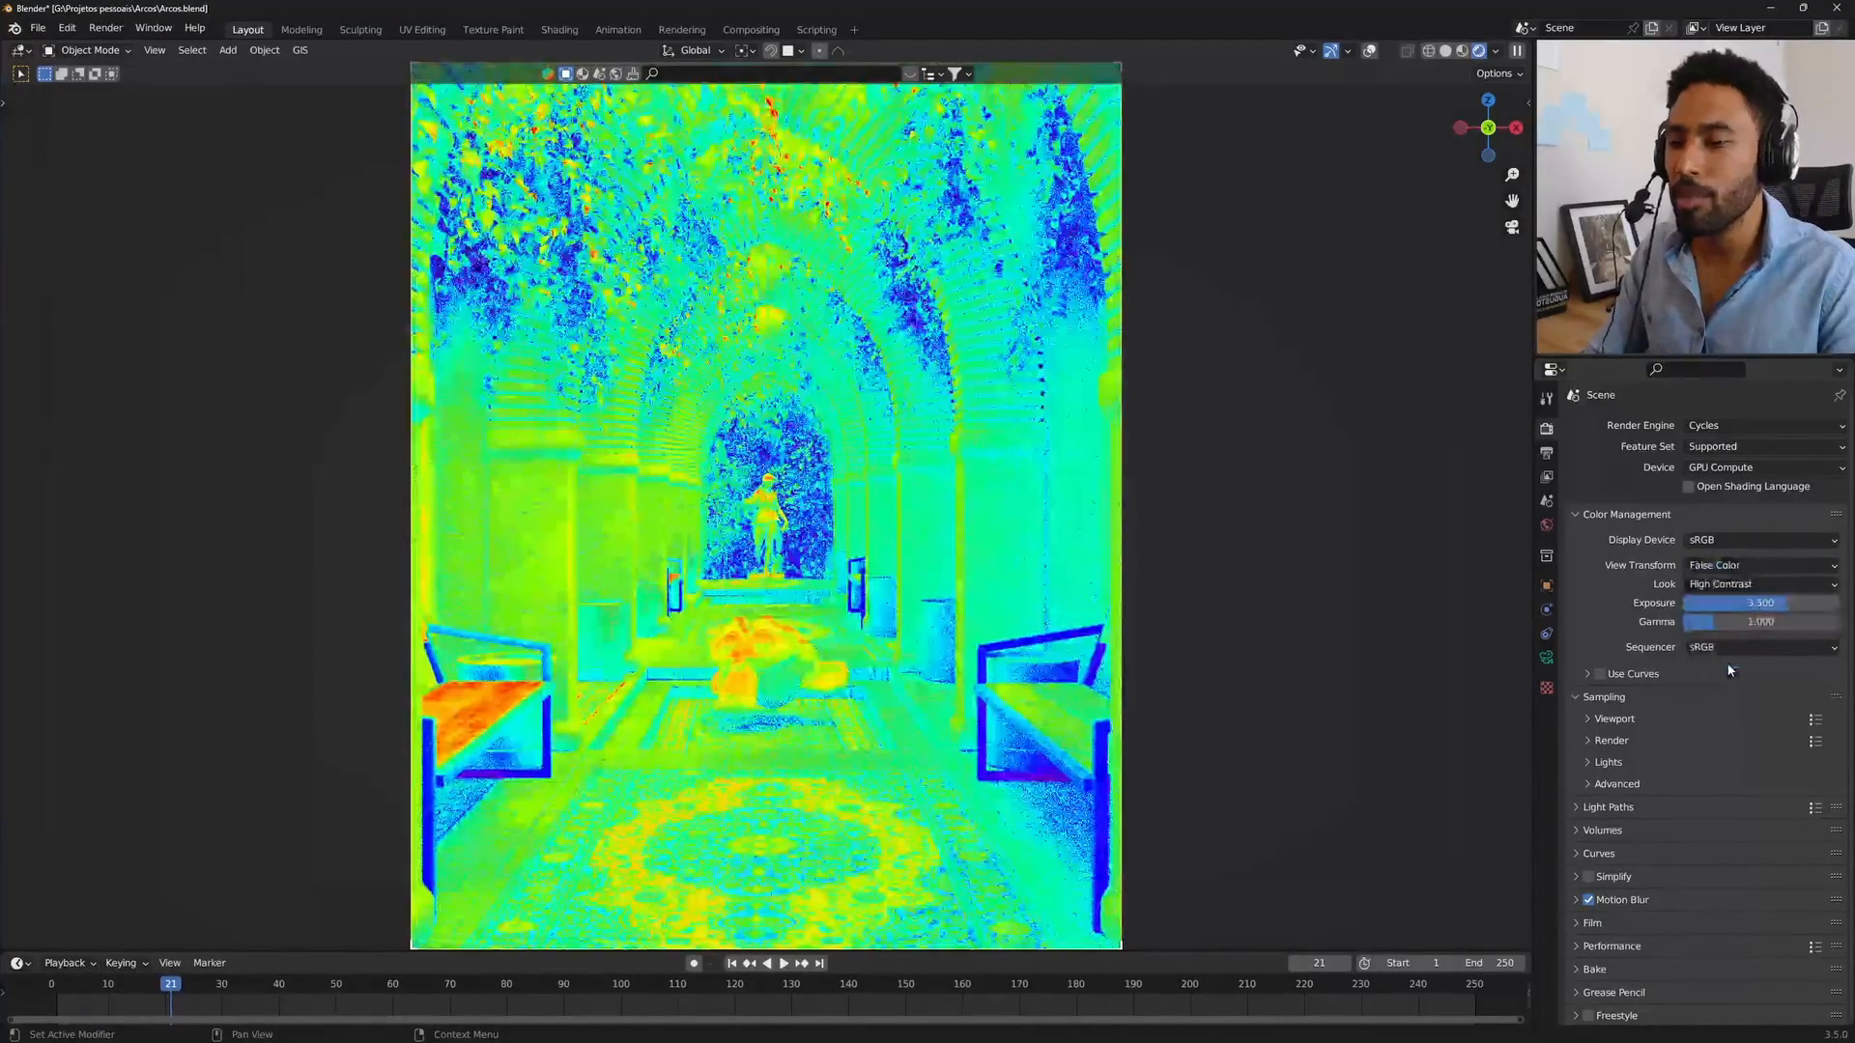